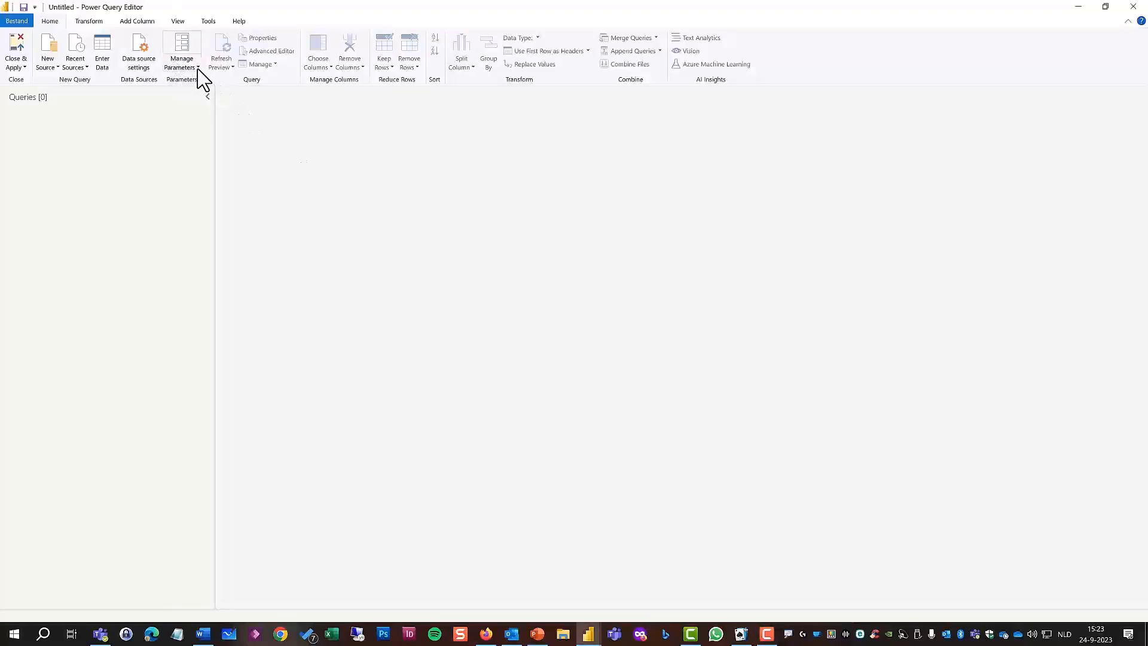
Create a required parameter named pFirstYear with type Decimal Number and current value 1977.
{"action": "left_click", "coordinate": [192, 67]}
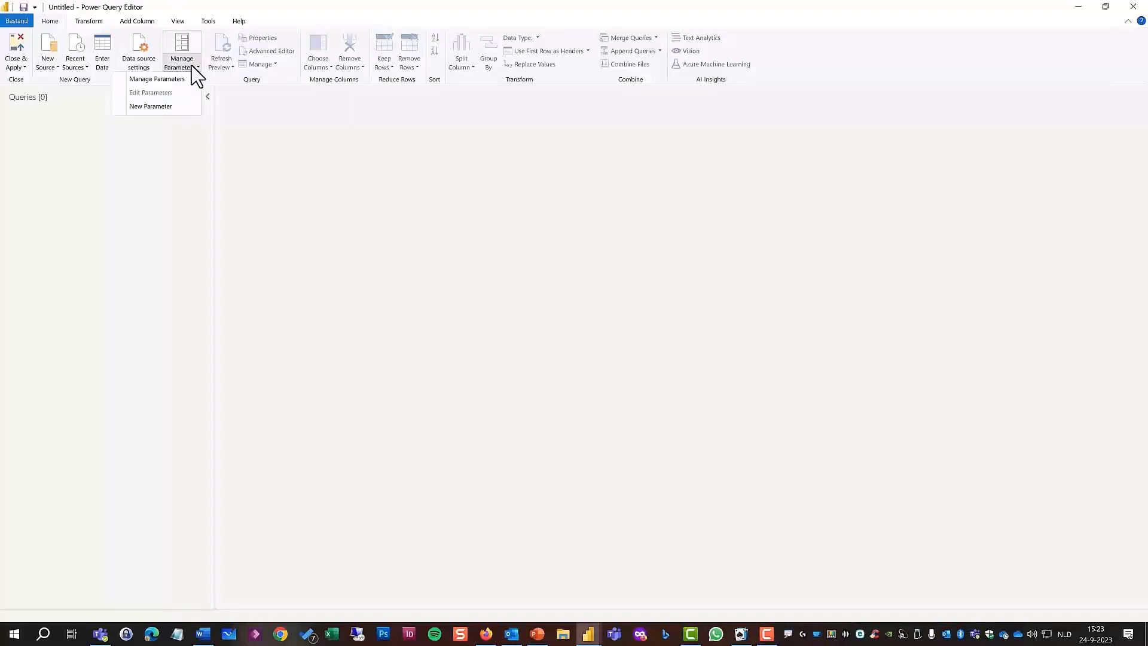
{"action": "left_click", "coordinate": [156, 108]}
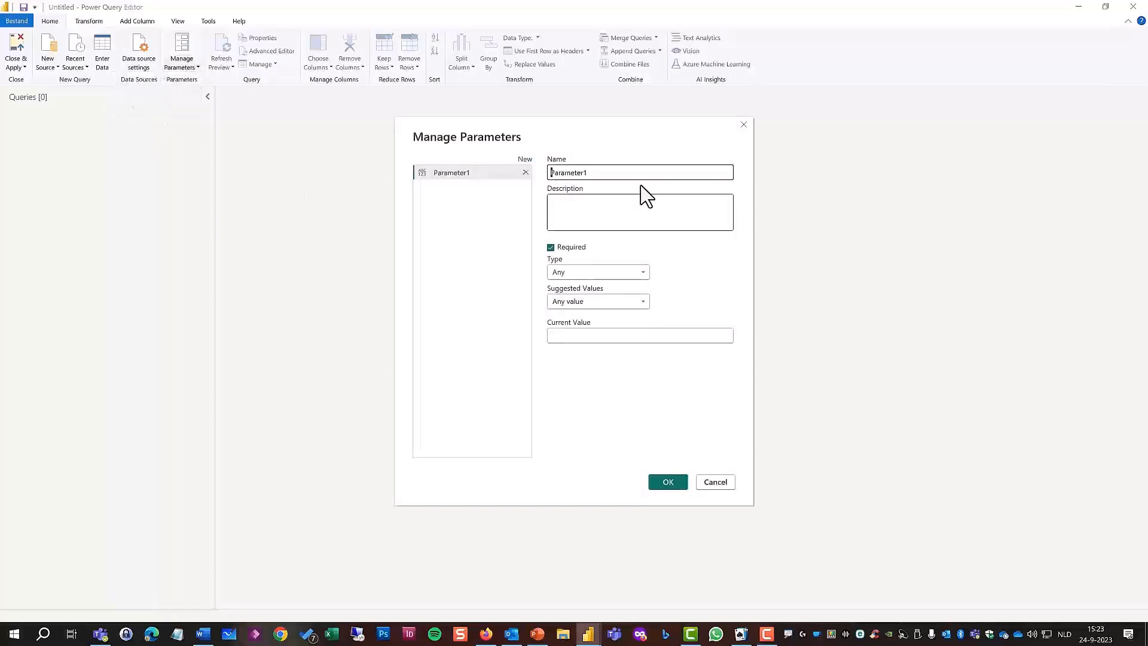
{"action": "double_click", "coordinate": [602, 174]}
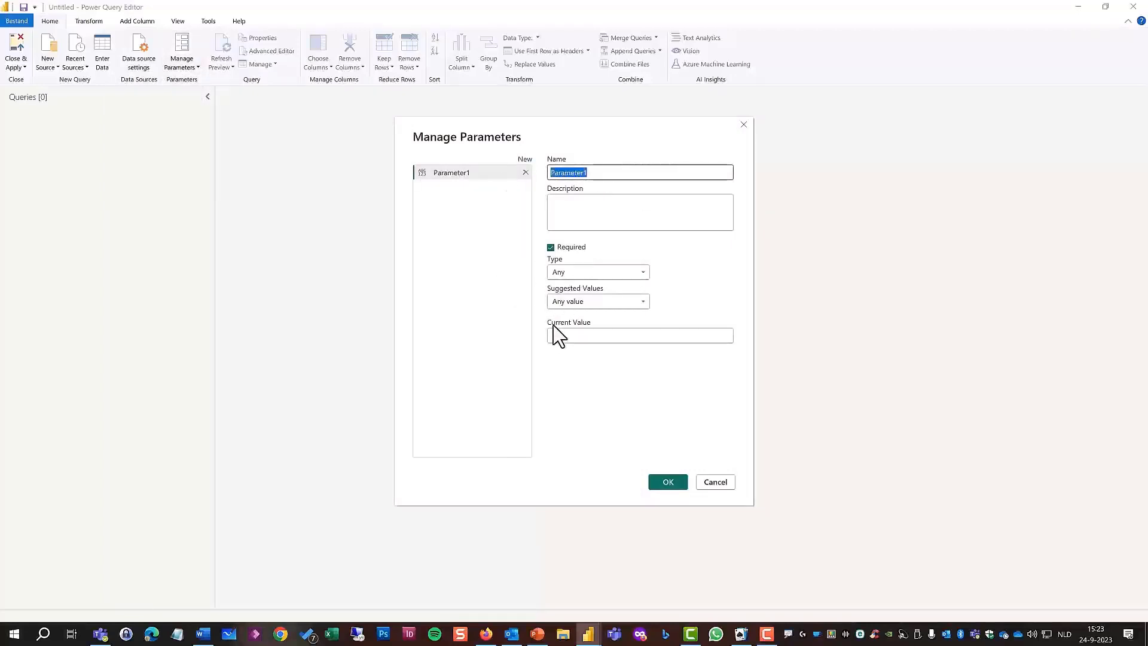
{"action": "type", "text": "pFirstYear"}
{"action": "left_click", "coordinate": [637, 274]}
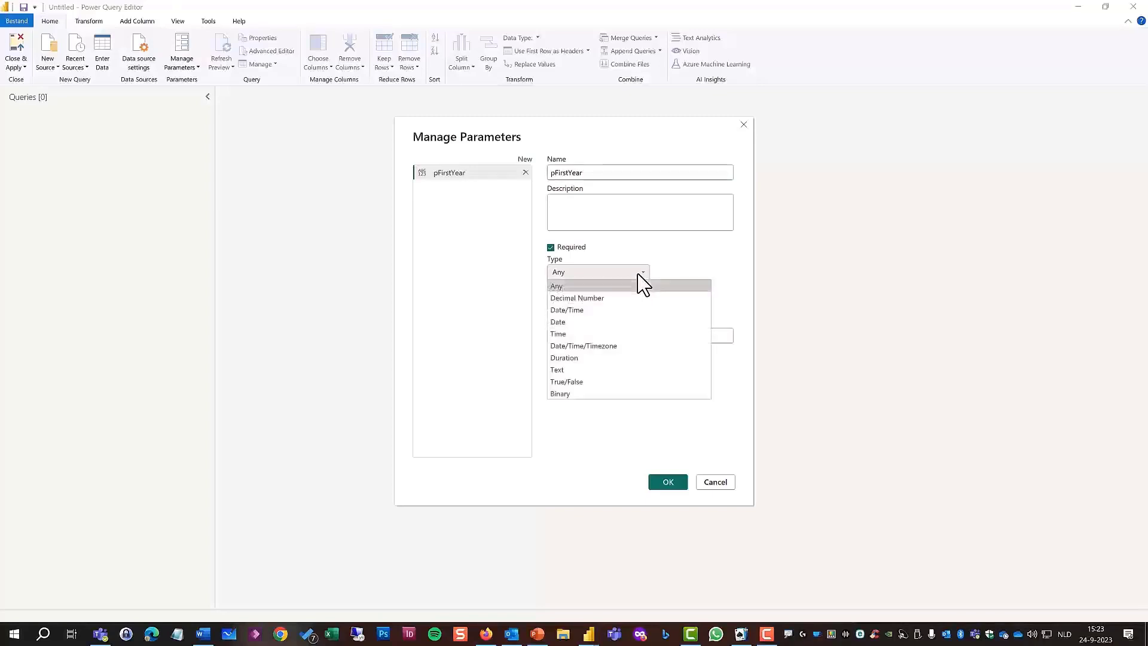
{"action": "left_click", "coordinate": [612, 298]}
{"action": "left_click", "coordinate": [598, 336]}
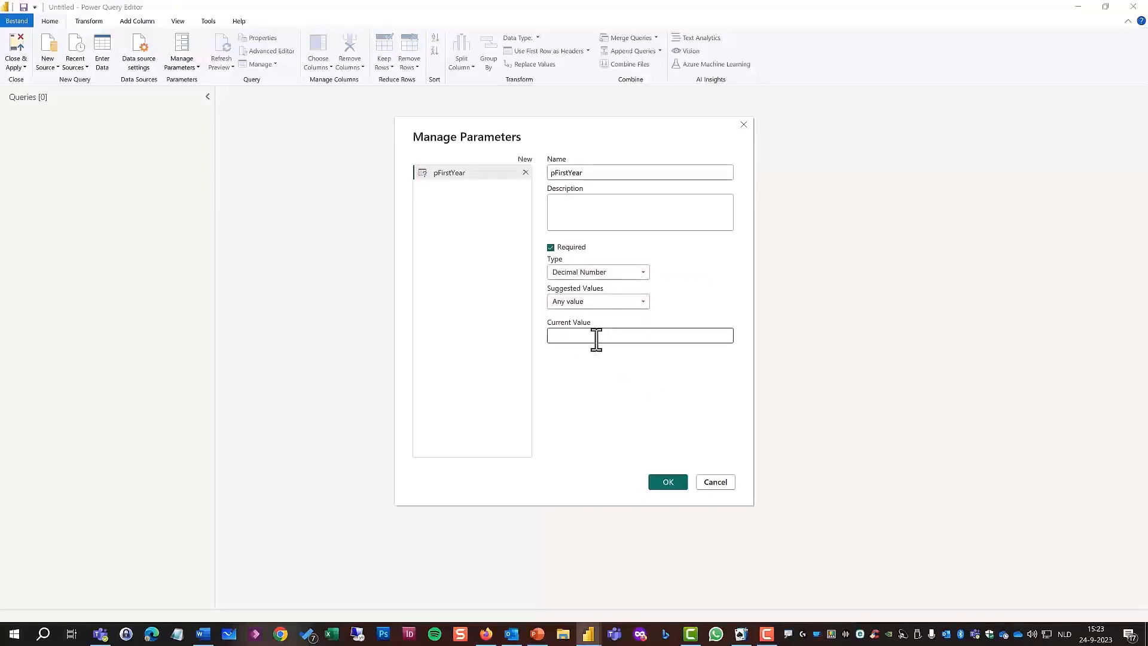
{"action": "type", "text": "1977"}
{"action": "left_click", "coordinate": [661, 486]}
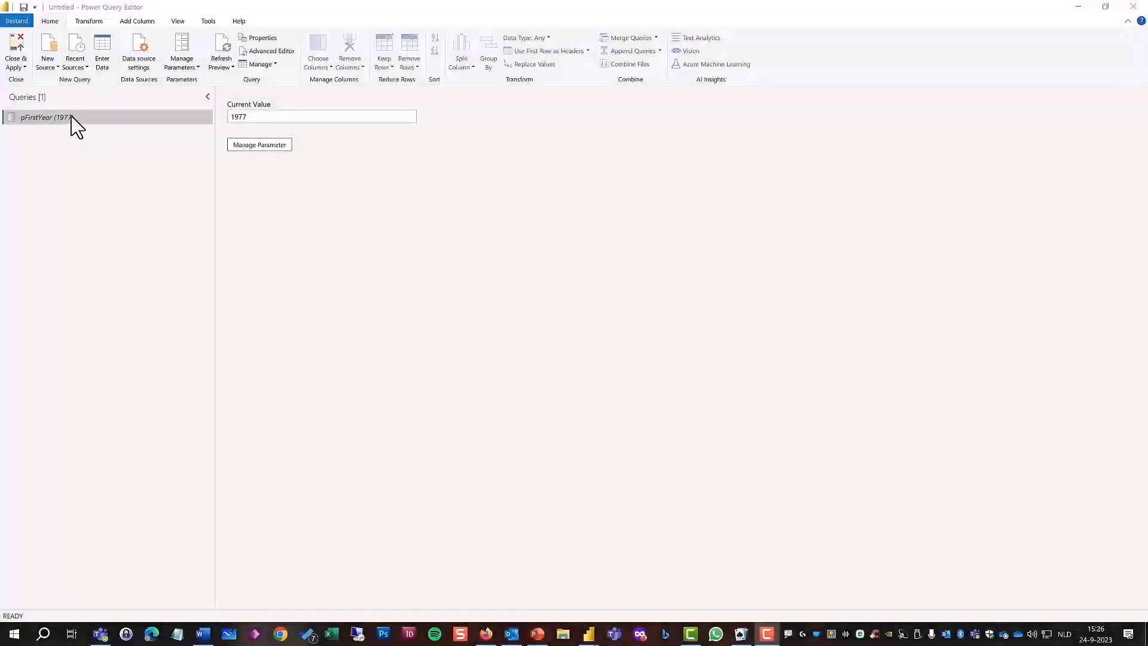
Move the pFirstYear parameter into a new query group named "1. Parameters".
{"action": "right_click", "coordinate": [76, 125]}
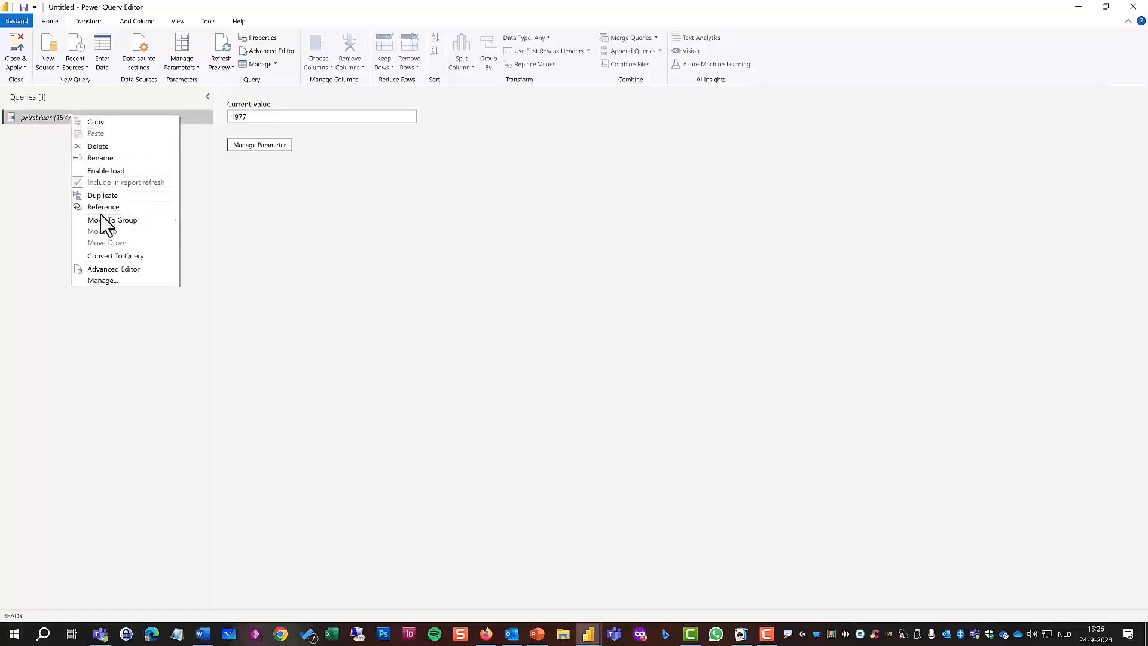
{"action": "mouse_move", "coordinate": [103, 220]}
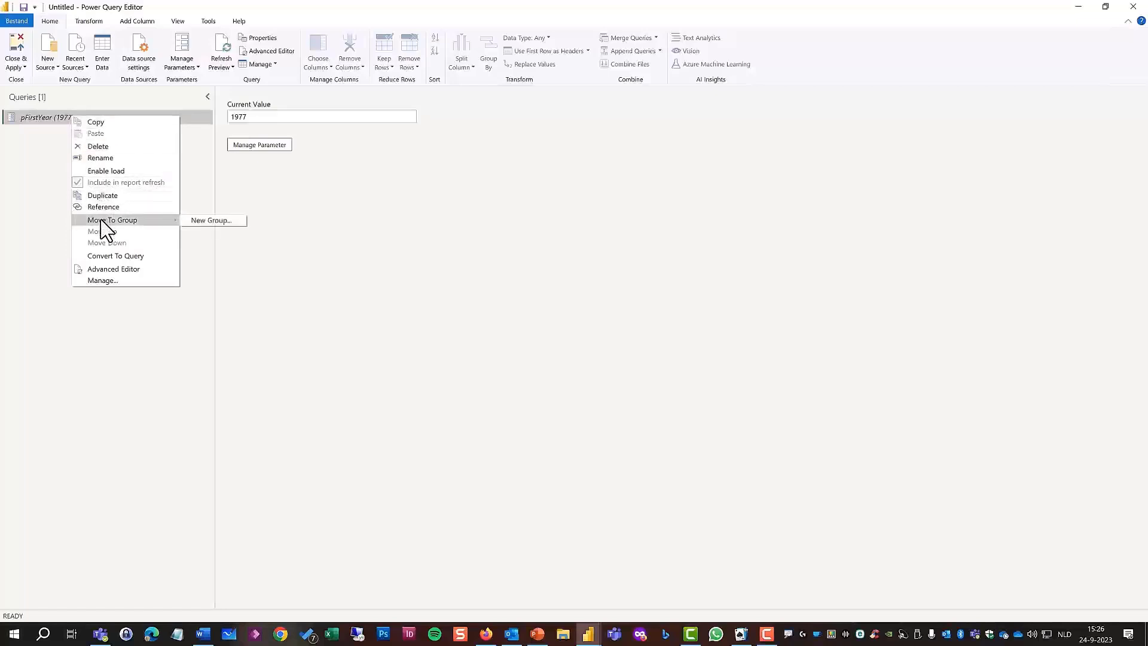
{"action": "left_click", "coordinate": [208, 220]}
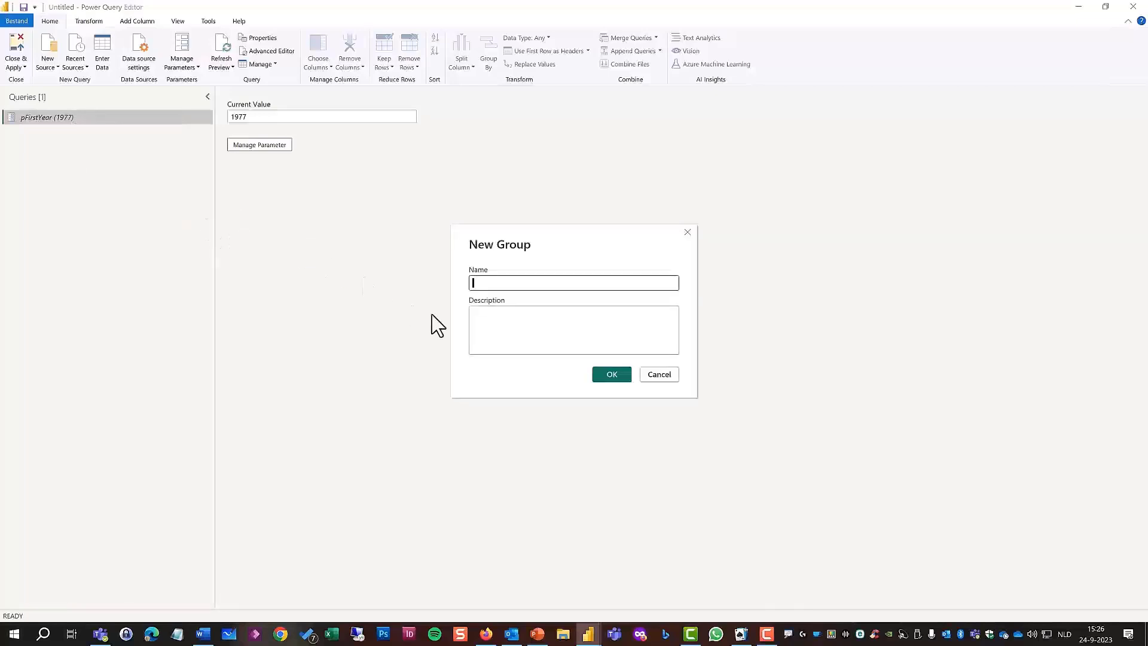
{"action": "type", "text": "1. Parameters"}
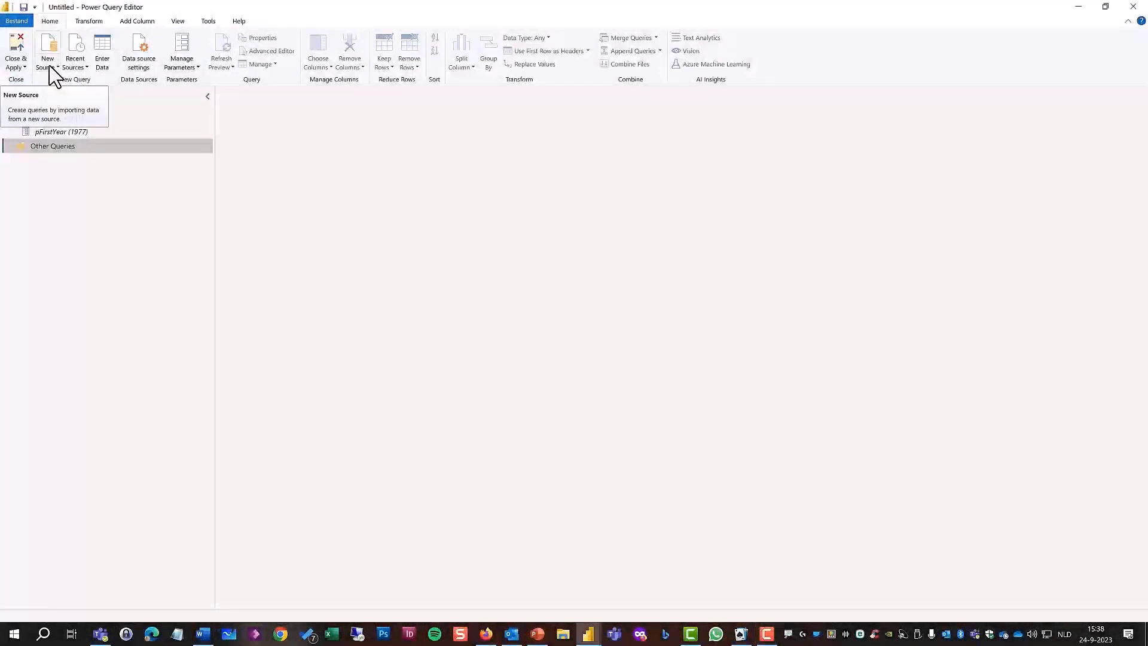
Create a blank query with the formula =pFirstYear and convert its result to a table.
{"action": "left_click", "coordinate": [50, 66]}
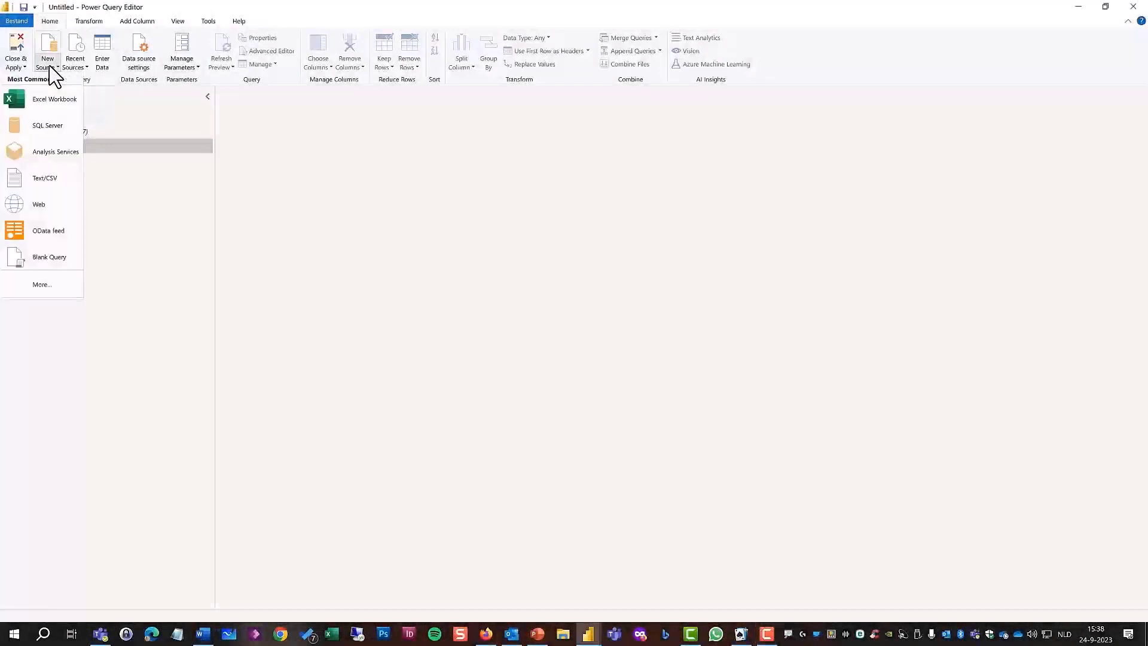
{"action": "left_click", "coordinate": [36, 261]}
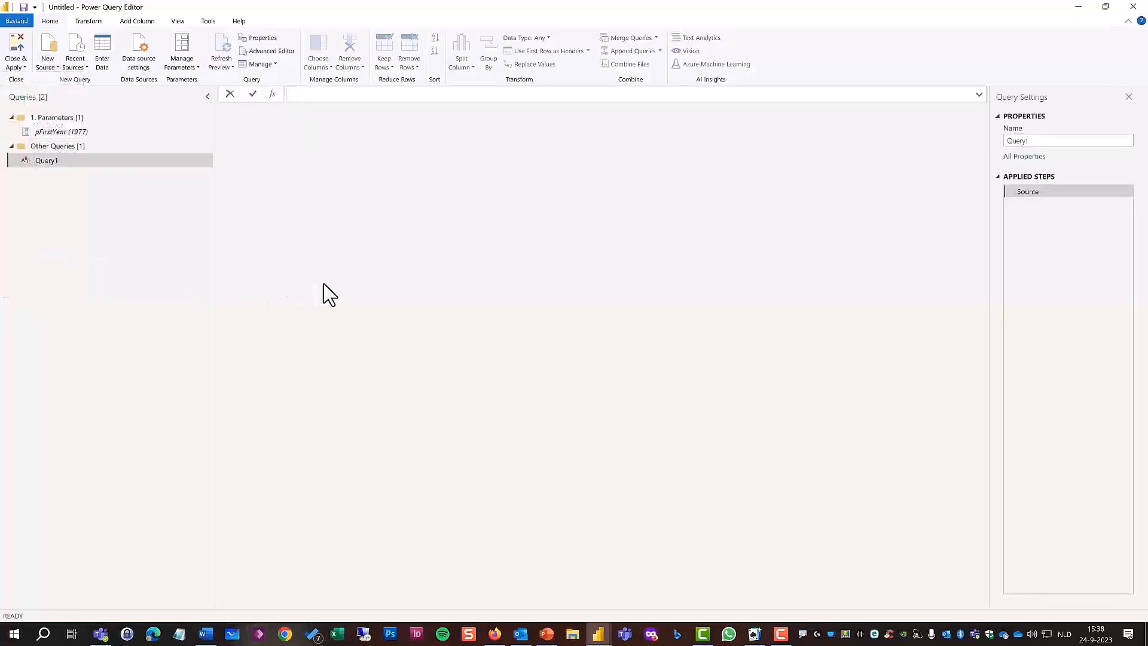
{"action": "type", "text": "=p"}
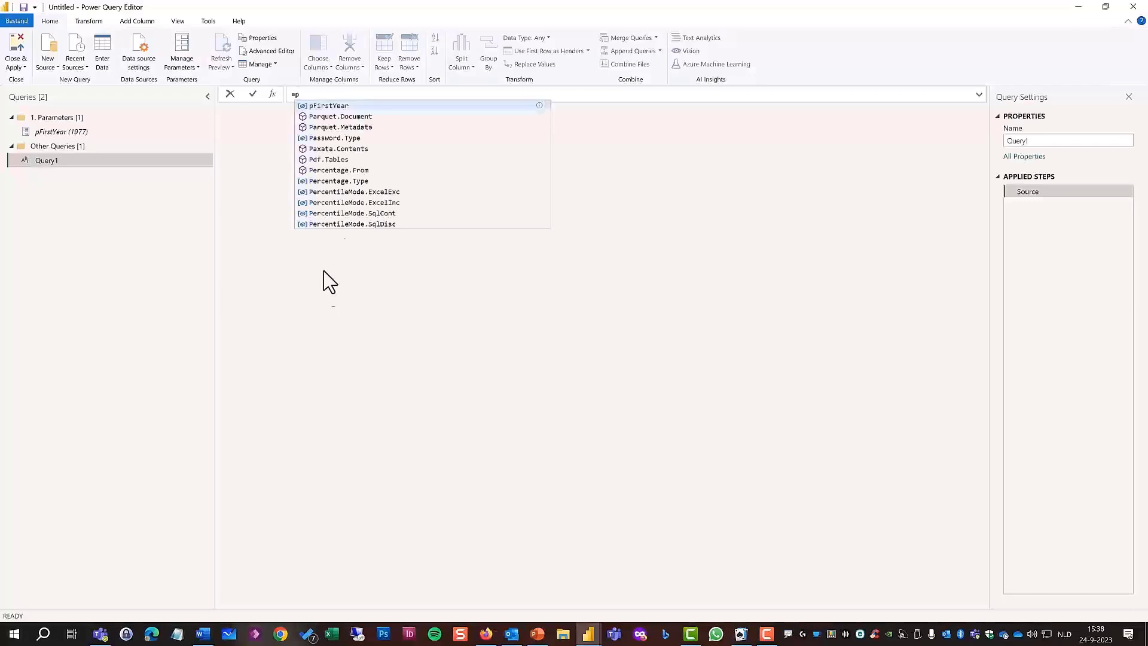
{"action": "left_click", "coordinate": [349, 106]}
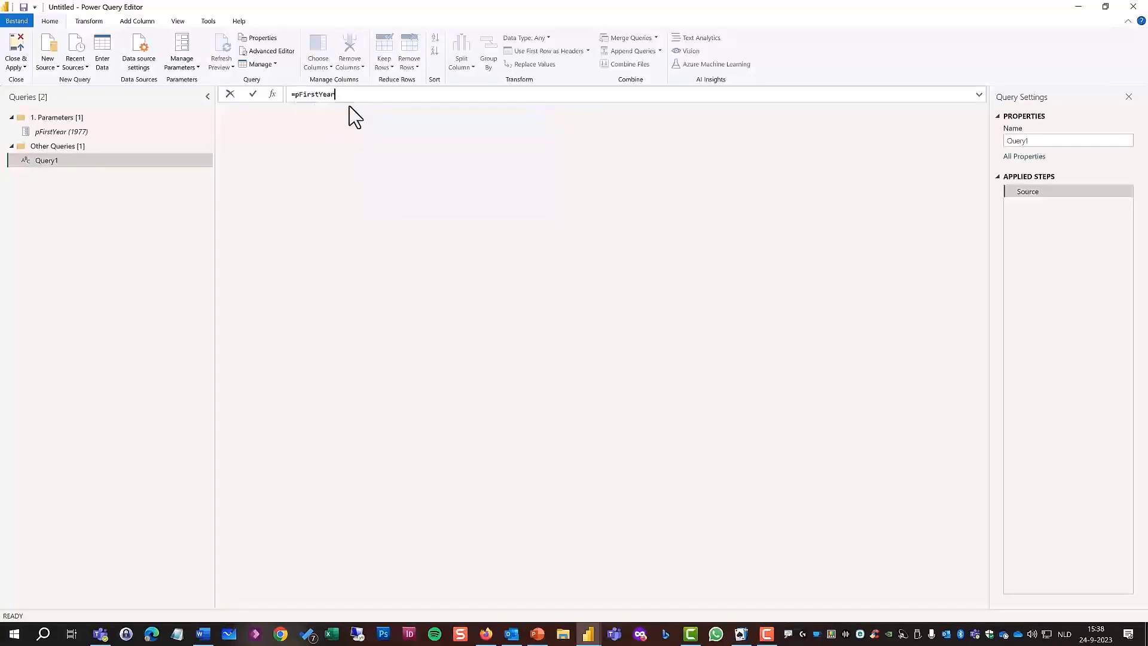
{"action": "key", "text": "Return"}
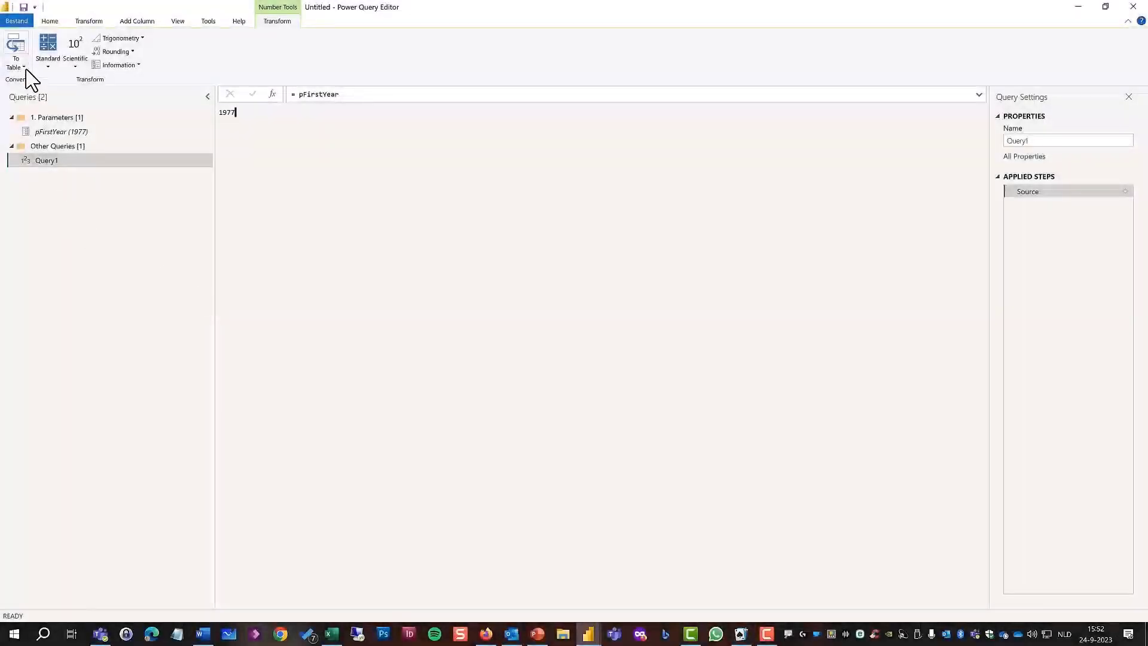
{"action": "left_click", "coordinate": [23, 67]}
{"action": "left_click", "coordinate": [42, 78]}
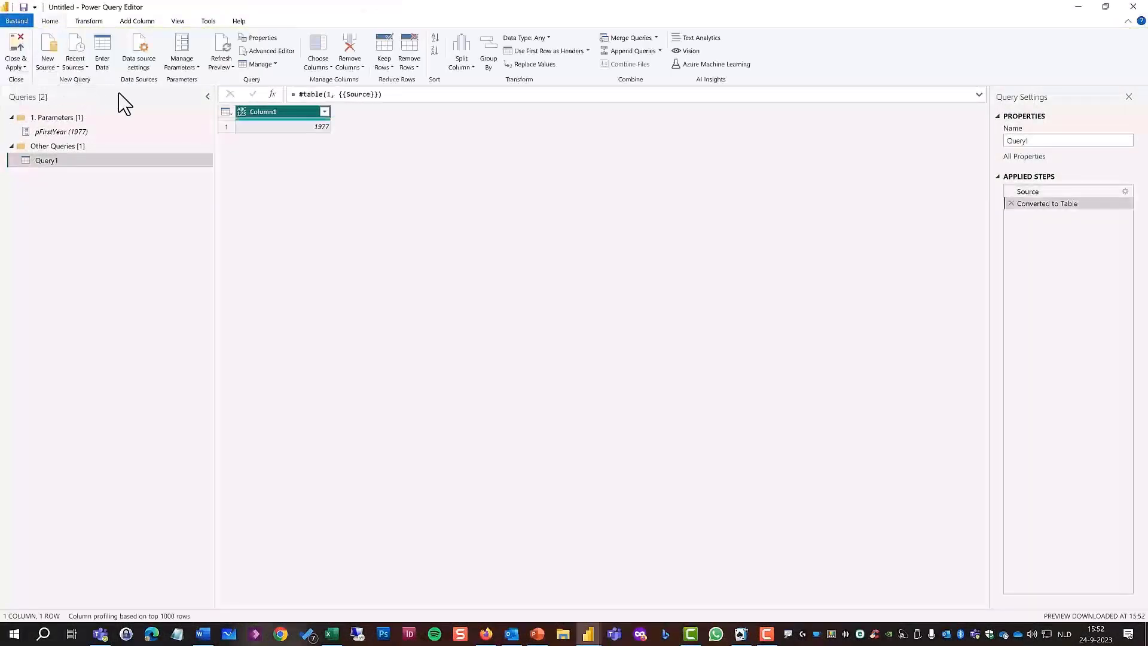
Add a custom column with the default name Custom and the formula DateTime.LocalNow().
{"action": "left_click", "coordinate": [135, 22]}
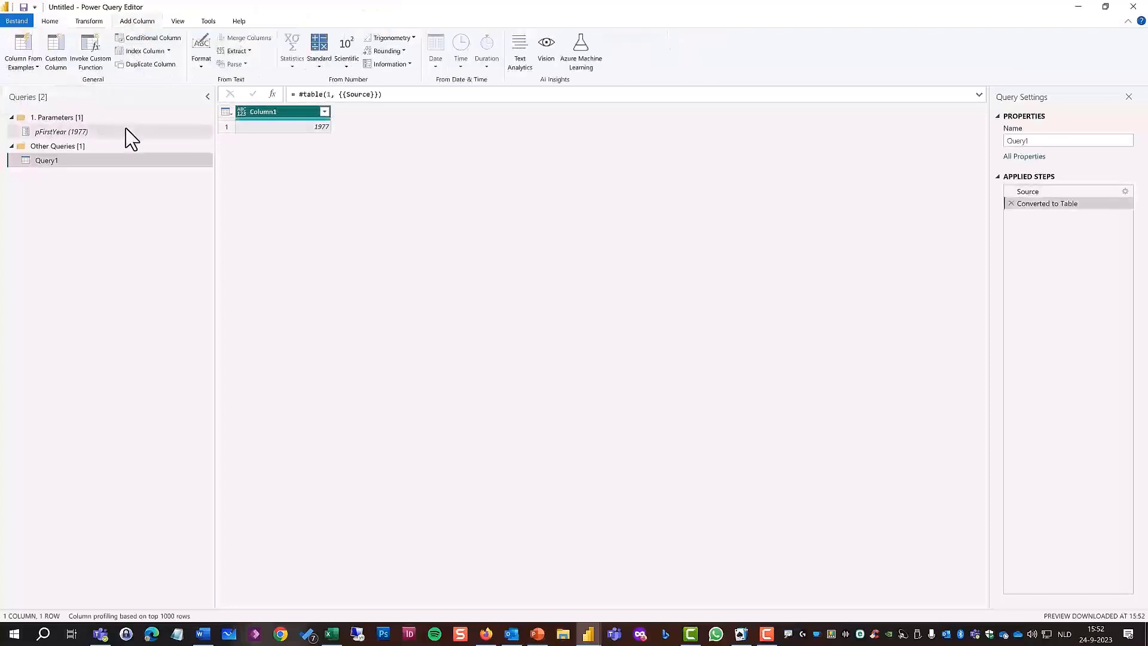
{"action": "left_click", "coordinate": [56, 60]}
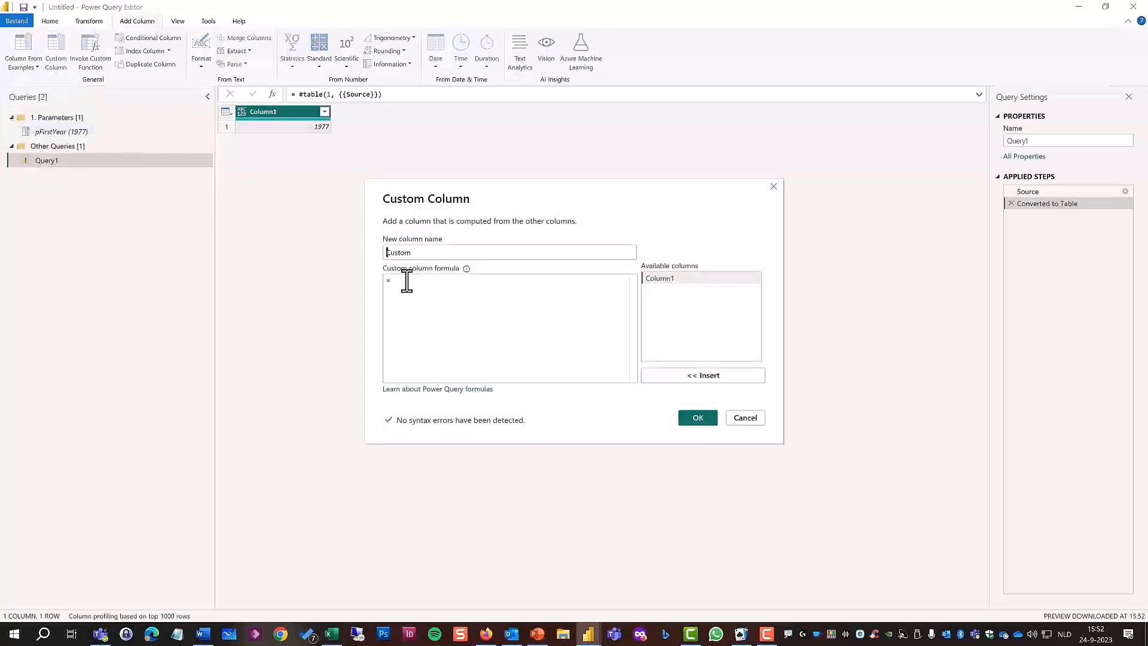
{"action": "left_click", "coordinate": [407, 280]}
{"action": "type", "text": "DateTime"}
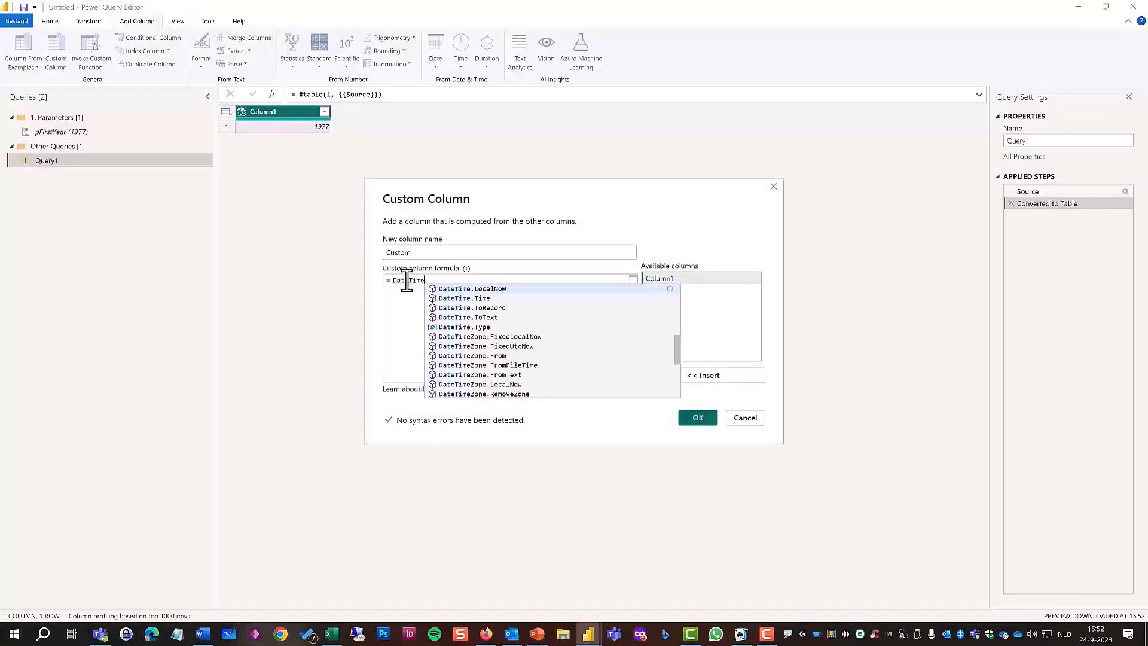
{"action": "type", "text": ".Local"}
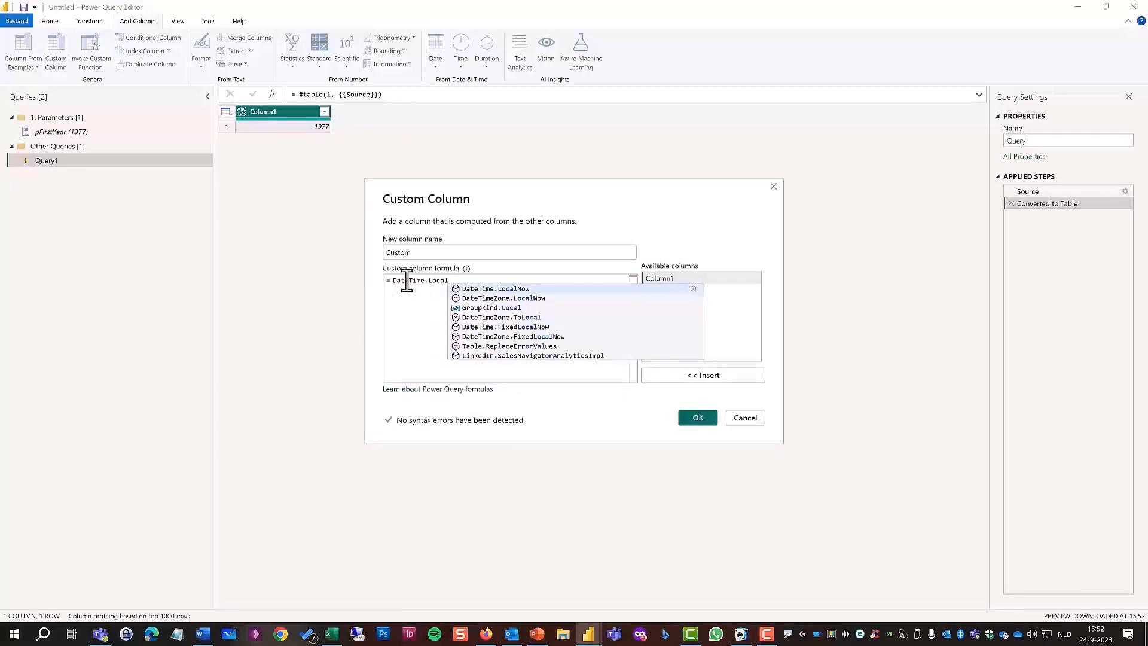
{"action": "type", "text": "No"}
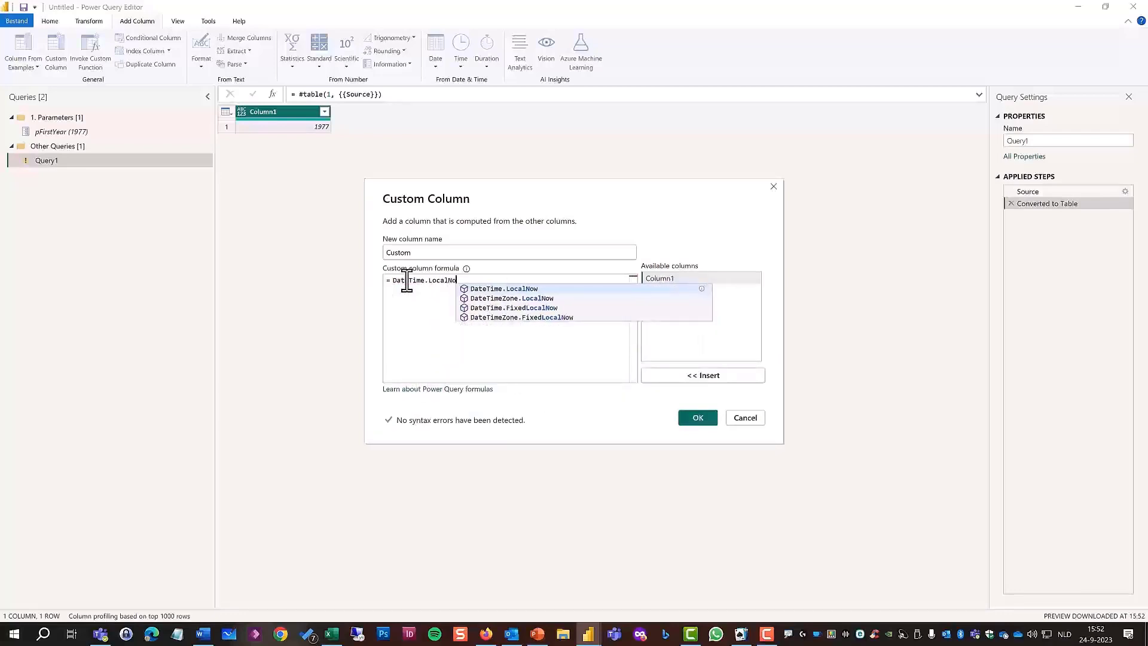
{"action": "type", "text": "w()"}
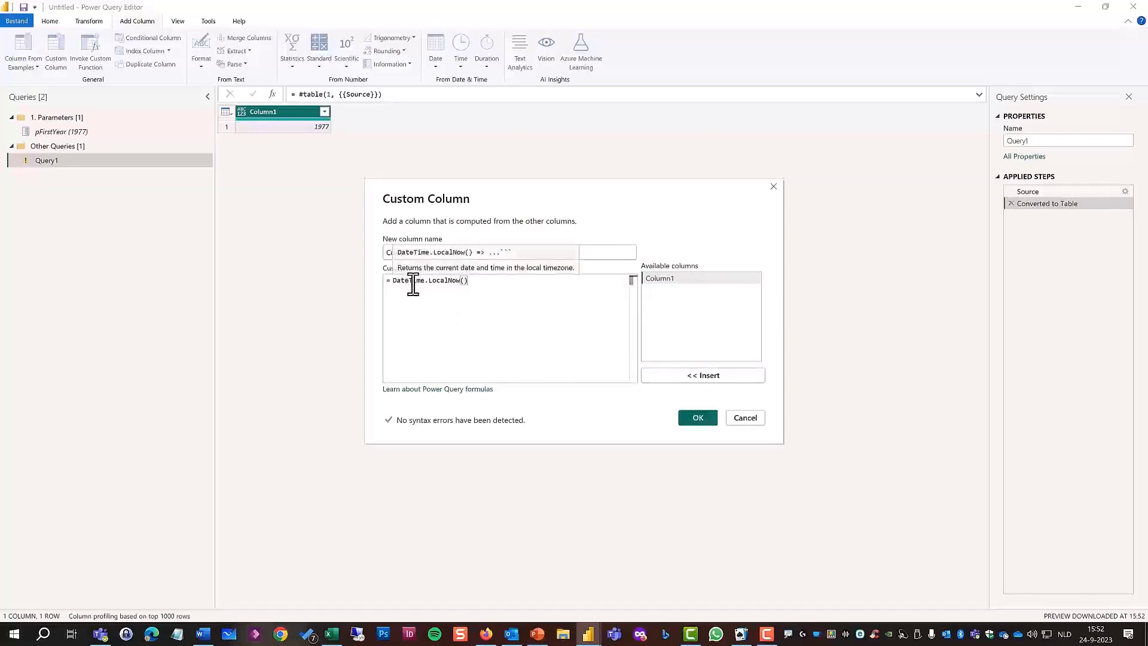
{"action": "left_click", "coordinate": [701, 419]}
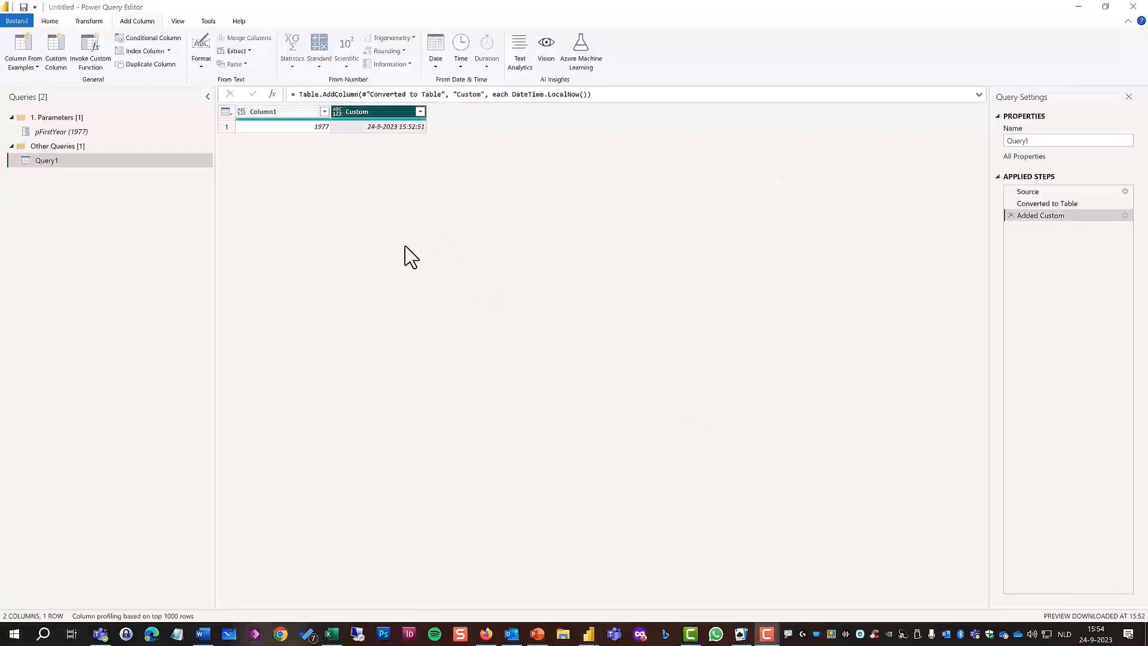
Wrap the Custom column's formula in Date.Year so that it reads Date.Year(DateTime.LocalNow()).
{"action": "left_click", "coordinate": [513, 95]}
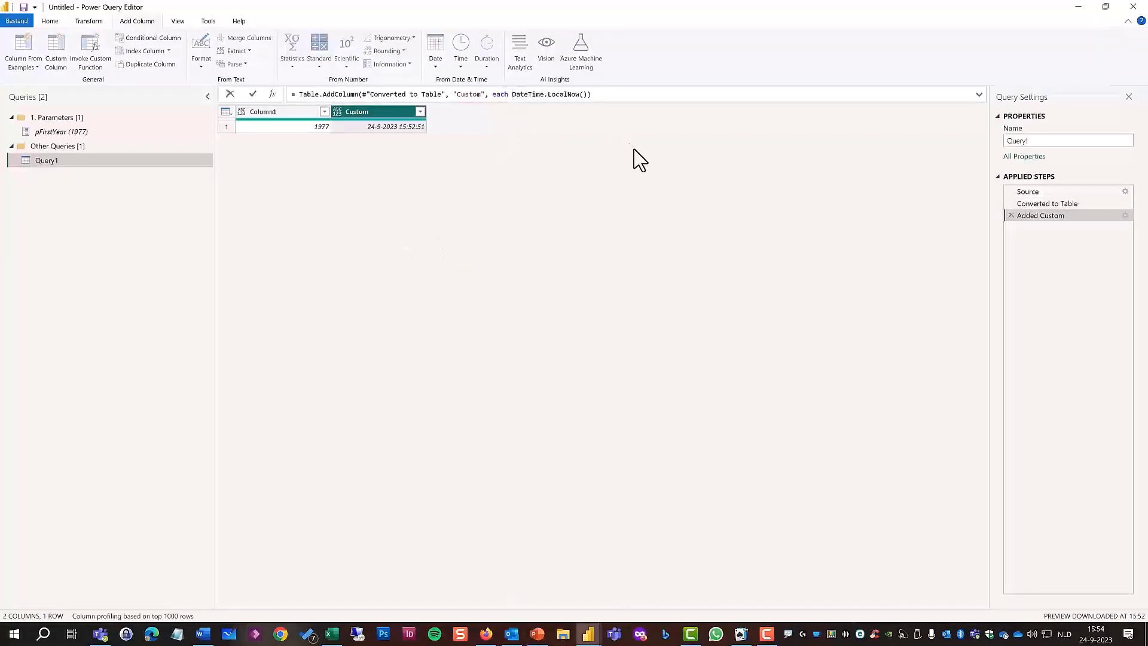
{"action": "type", "text": "Date.Year"}
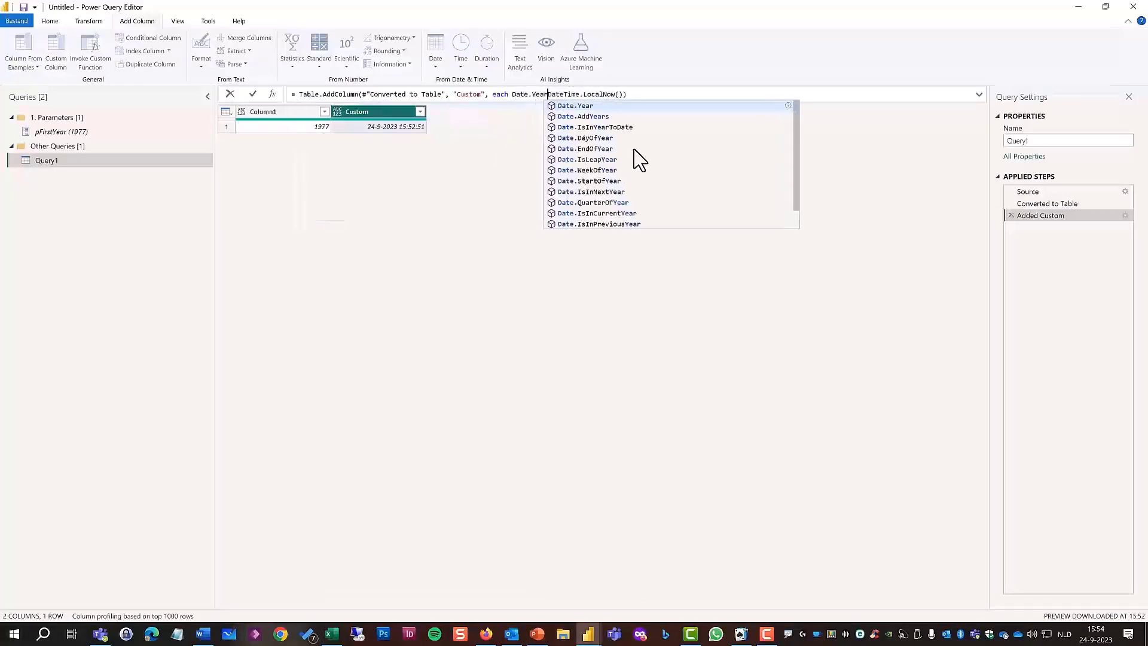
{"action": "type", "text": "("}
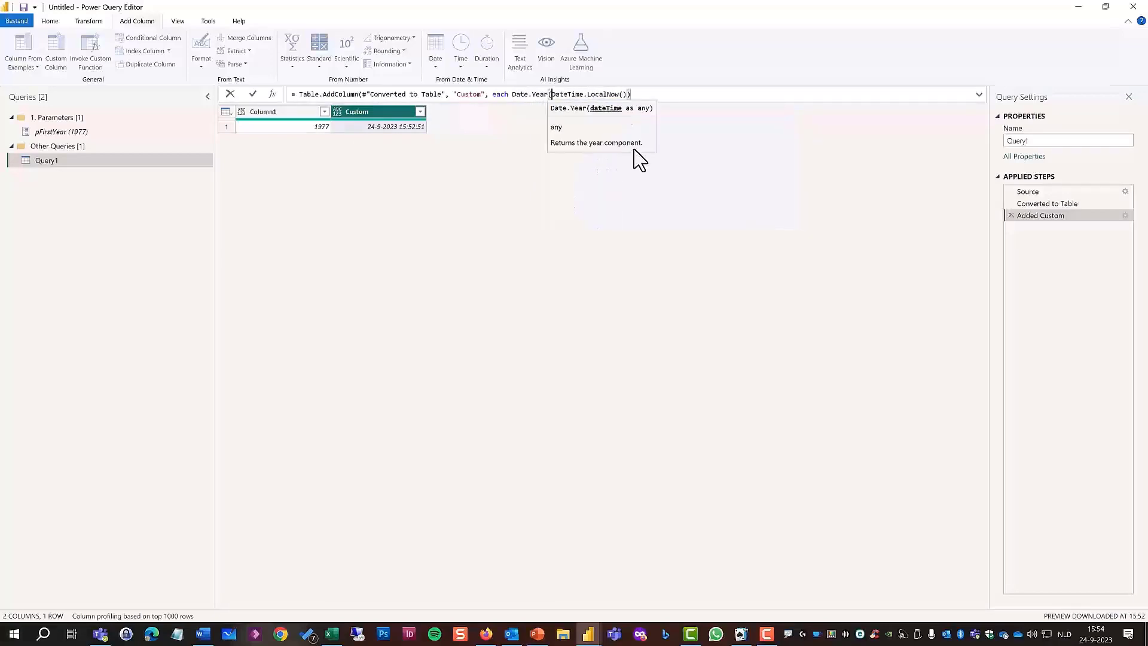
{"action": "left_click", "coordinate": [632, 94]}
{"action": "type", "text": ")"}
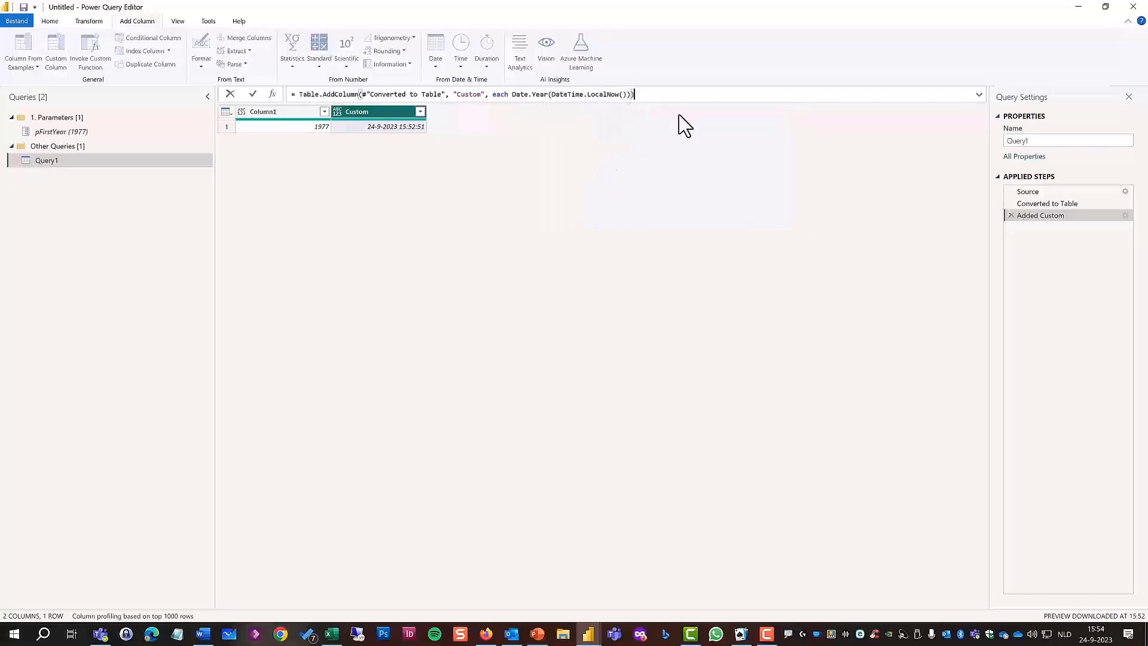
{"action": "key", "text": "Return"}
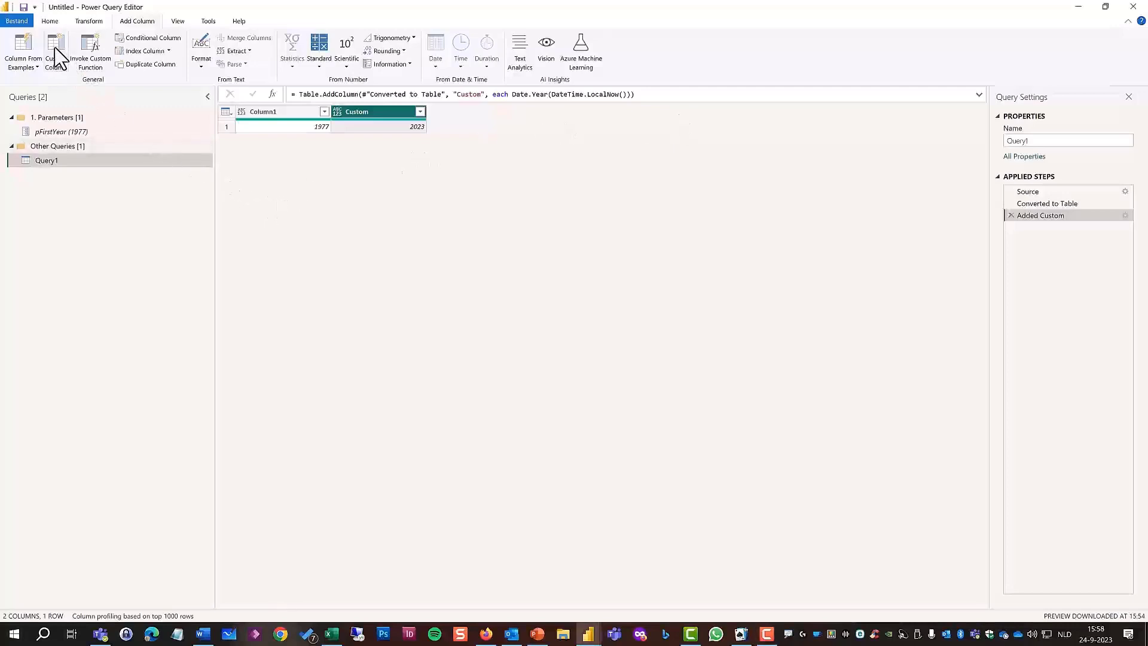
Add a custom column, keeping the default name Custom.1, with the formula [Custom] - [Column1] + 1.
{"action": "left_click", "coordinate": [57, 56]}
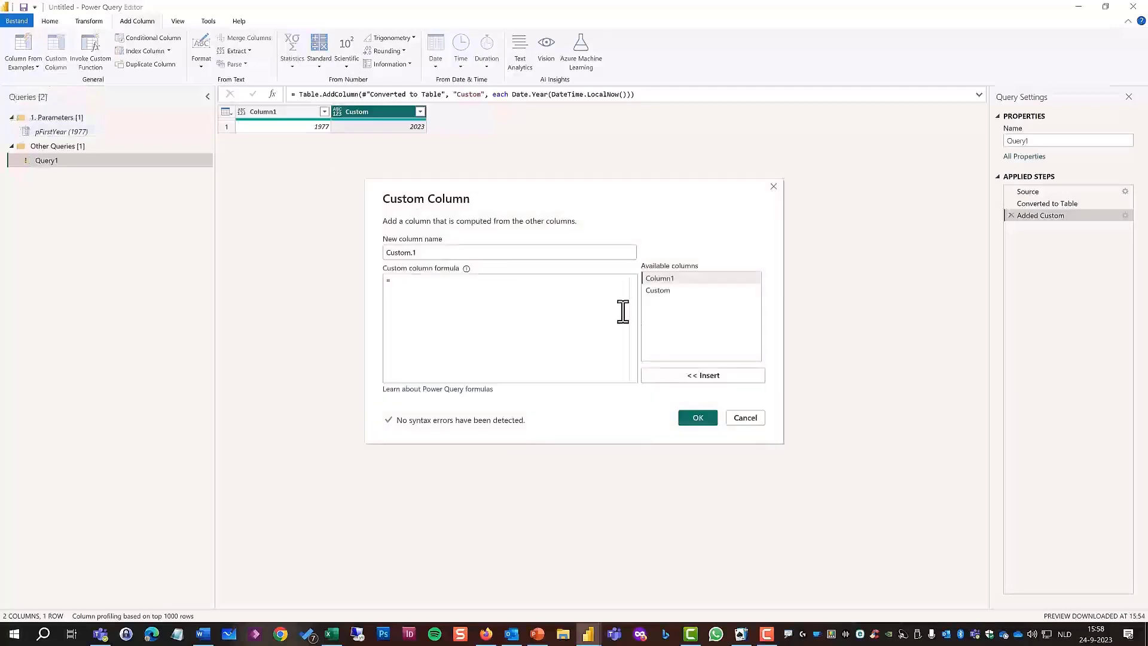
{"action": "double_click", "coordinate": [655, 291]}
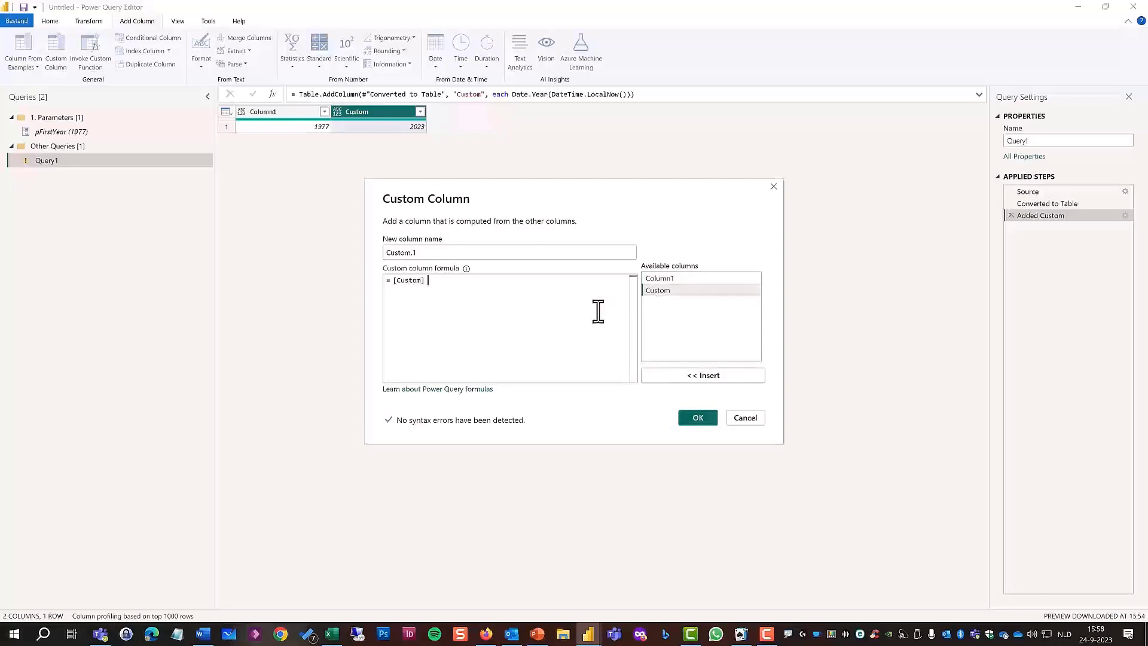
{"action": "type", "text": "-"}
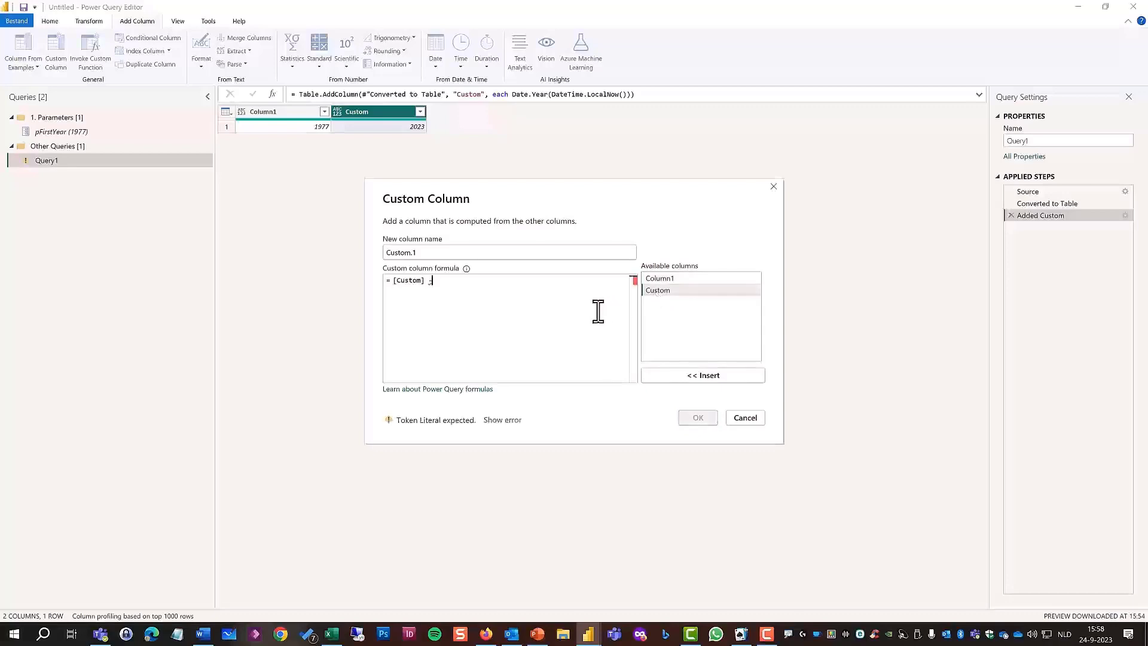
{"action": "double_click", "coordinate": [660, 279]}
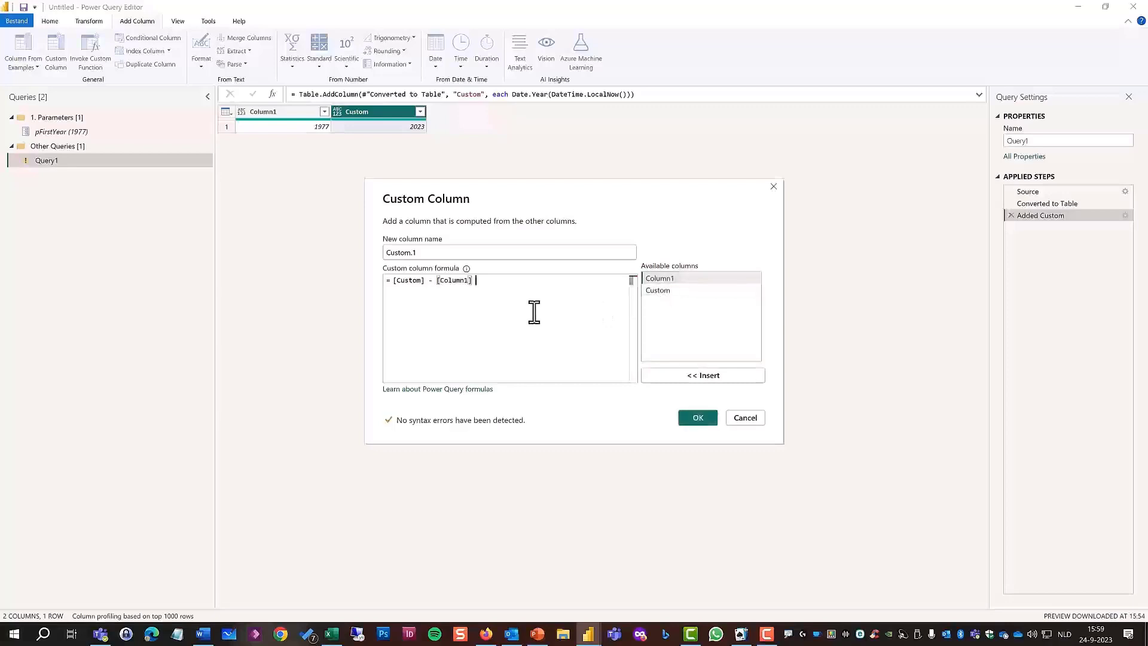
{"action": "type", "text": "+ 1"}
{"action": "left_click", "coordinate": [698, 417]}
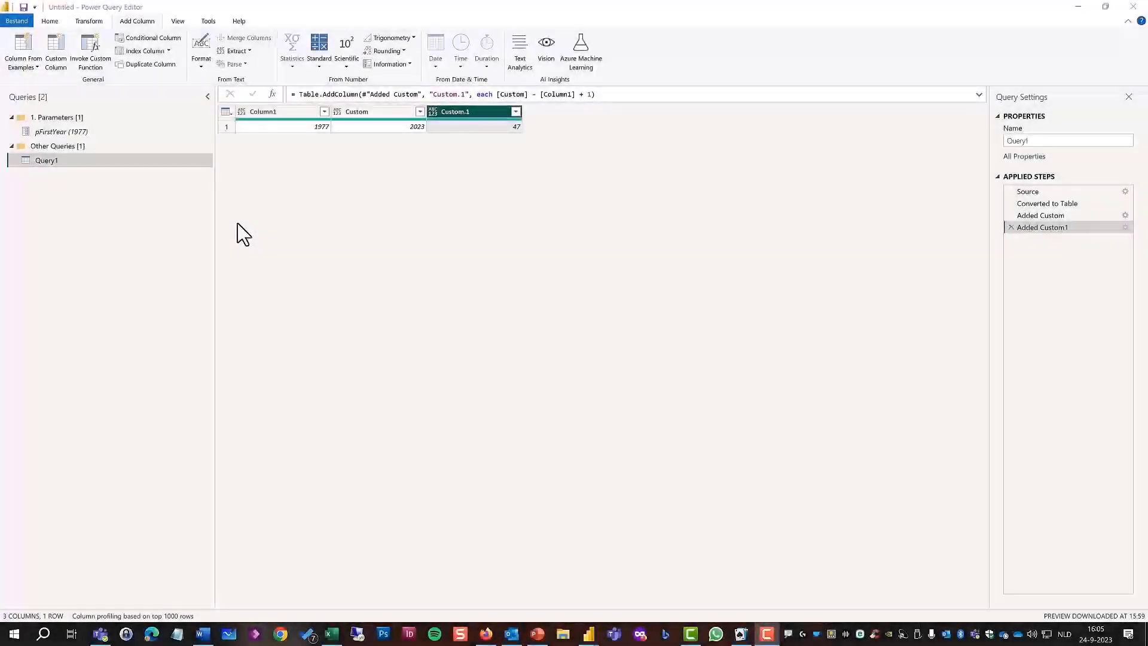
Add a custom column, keeping the default name Custom.2, with the formula List.Numbers([Column1],[Custom.1]), and expand its list to new rows.
{"action": "left_click", "coordinate": [54, 63]}
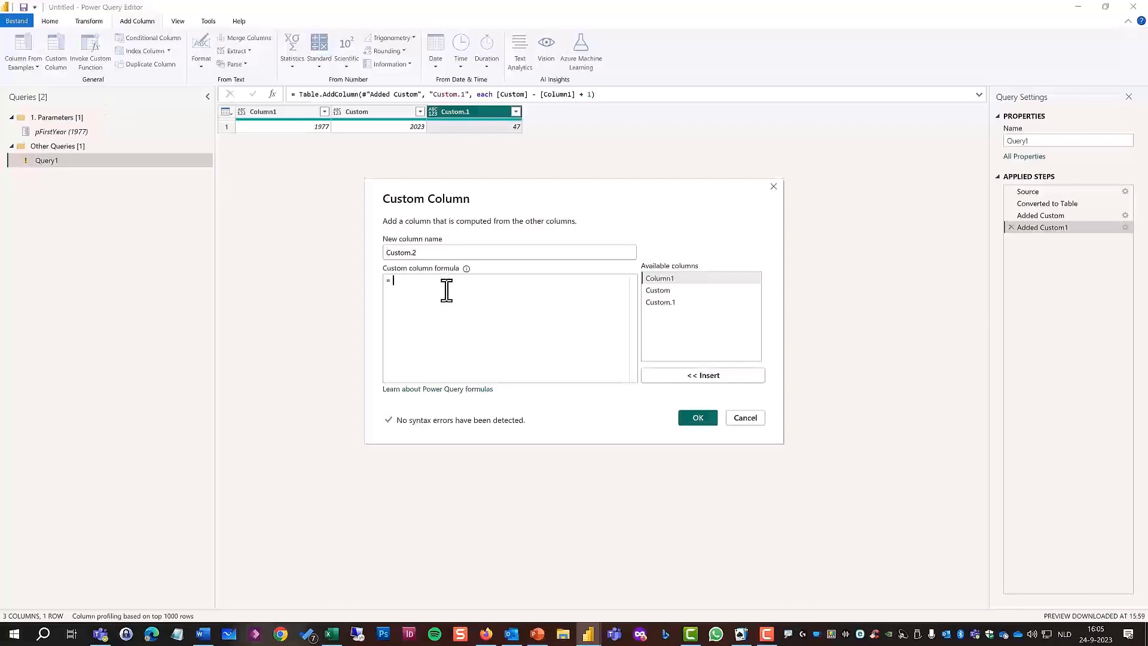
{"action": "type", "text": "List"}
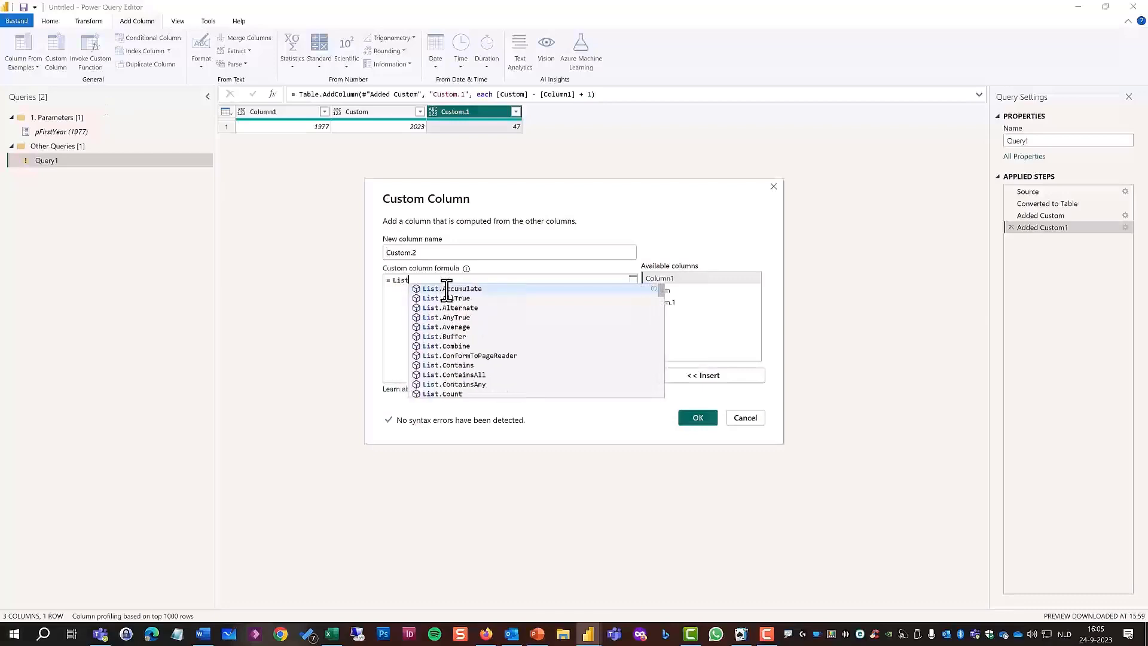
{"action": "type", "text": ".Num"}
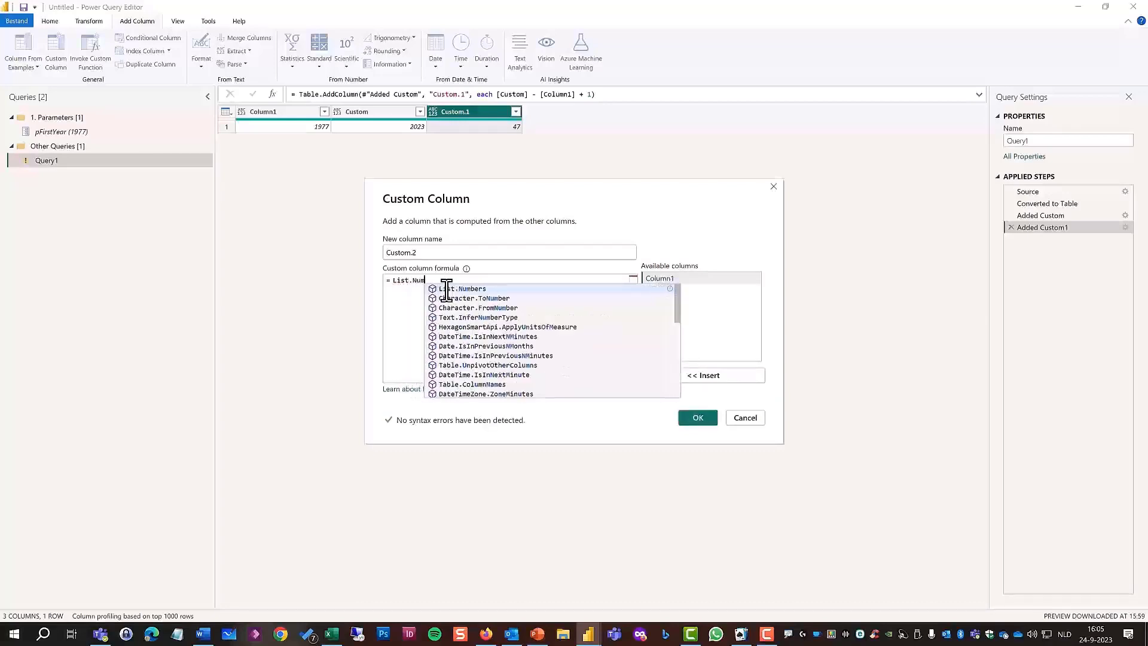
{"action": "type", "text": "bers"}
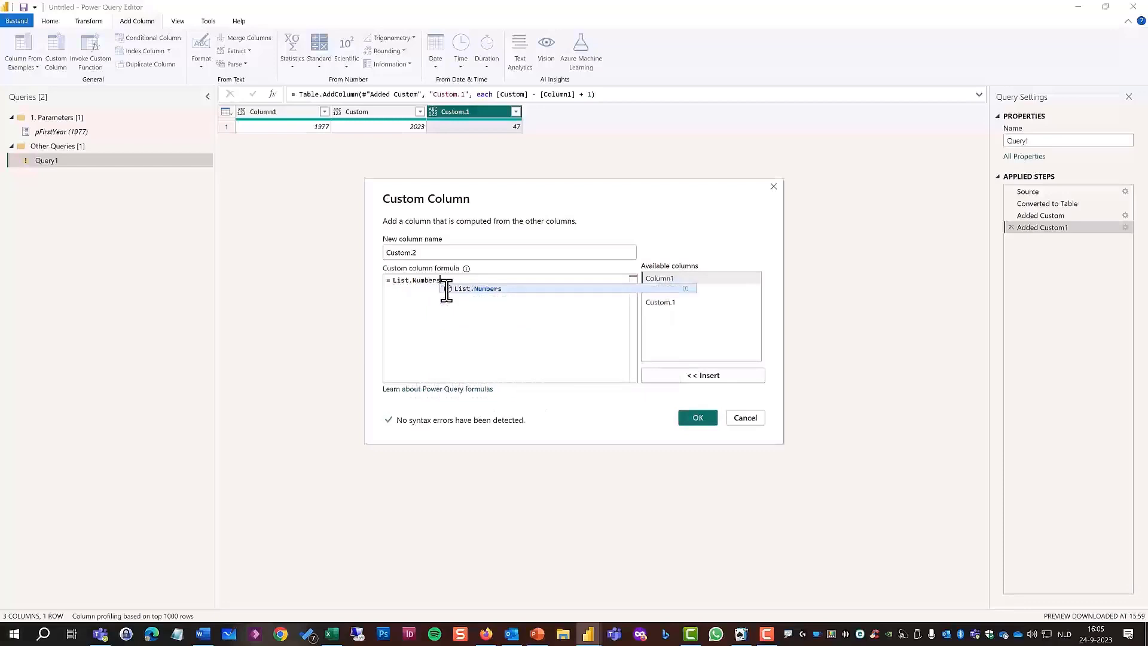
{"action": "type", "text": "("}
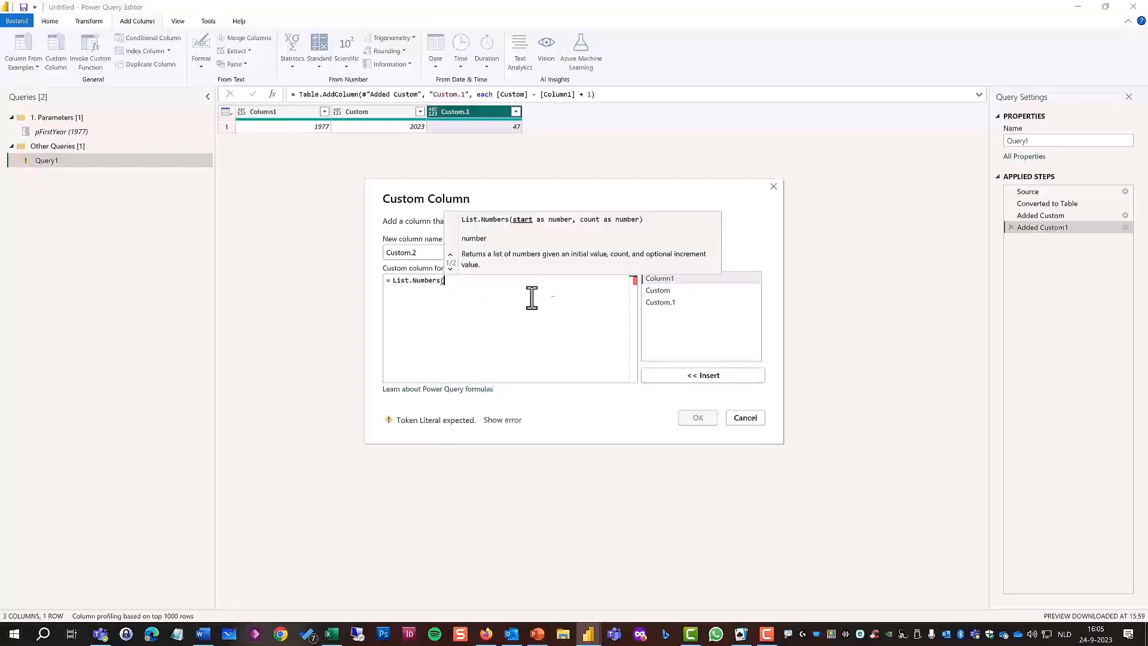
{"action": "double_click", "coordinate": [668, 280]}
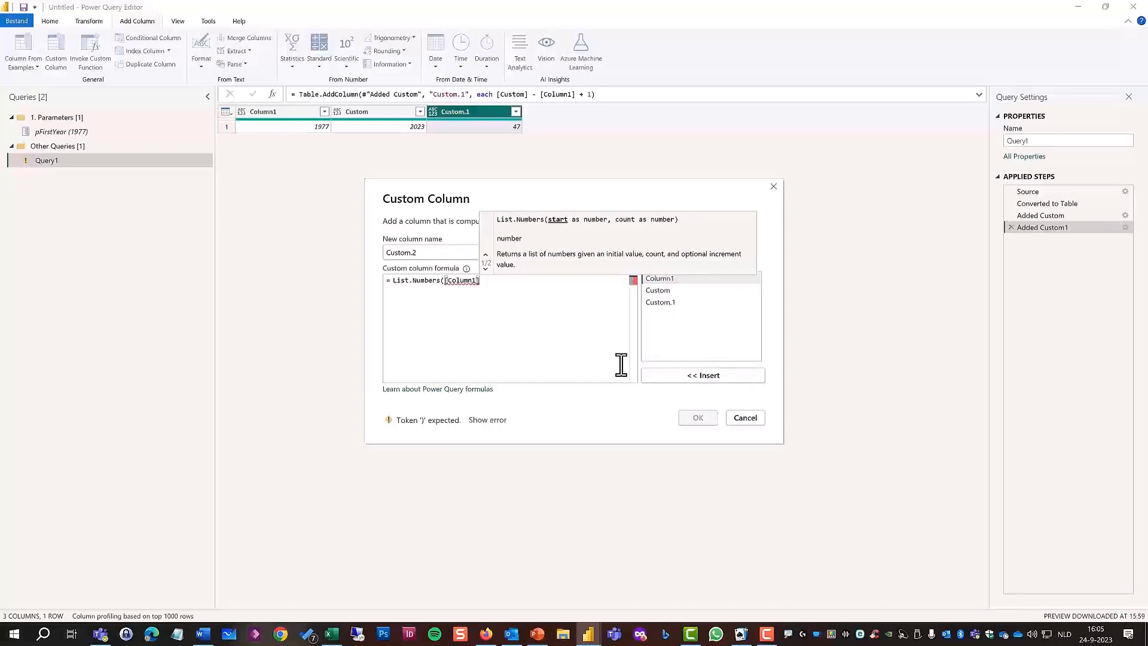
{"action": "type", "text": ","}
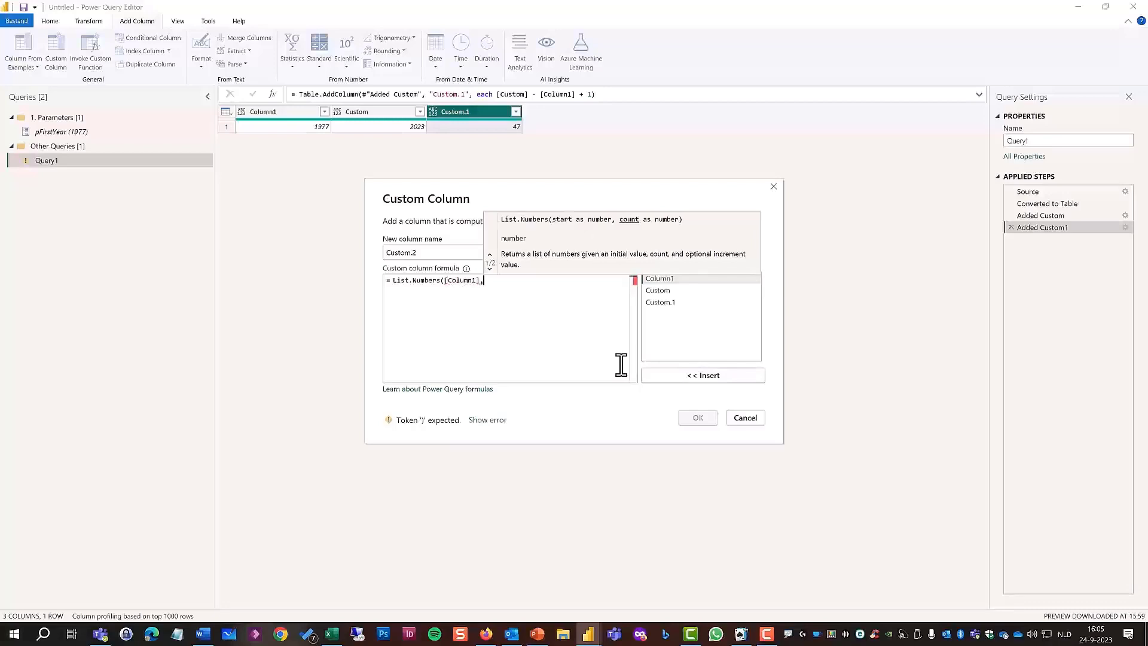
{"action": "double_click", "coordinate": [663, 303]}
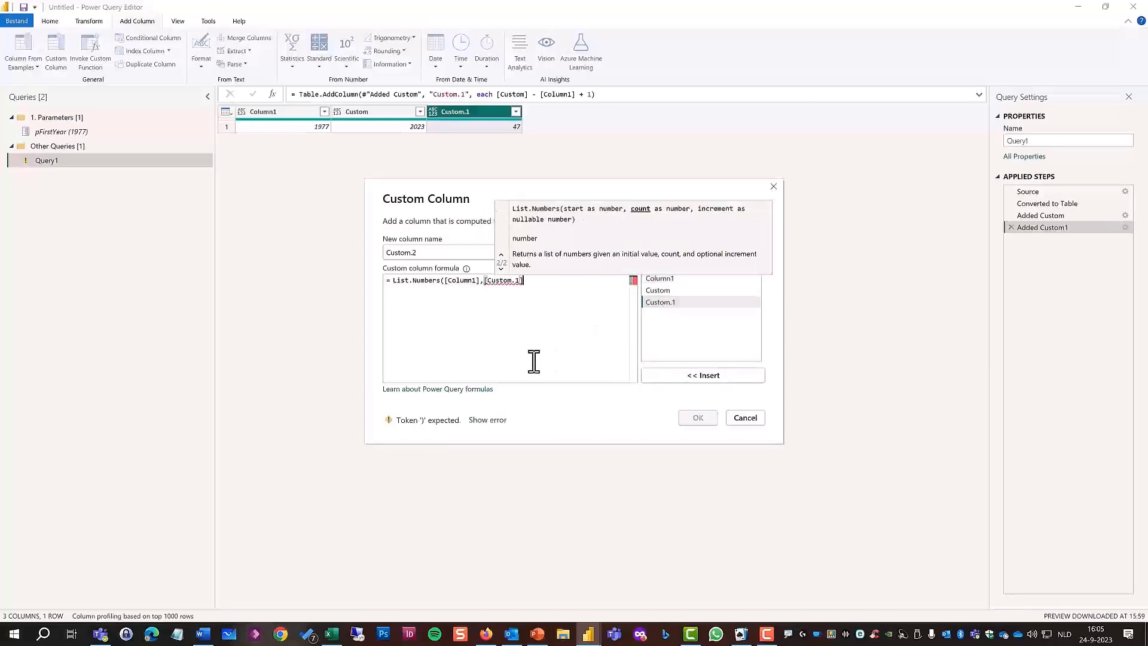
{"action": "type", "text": ")"}
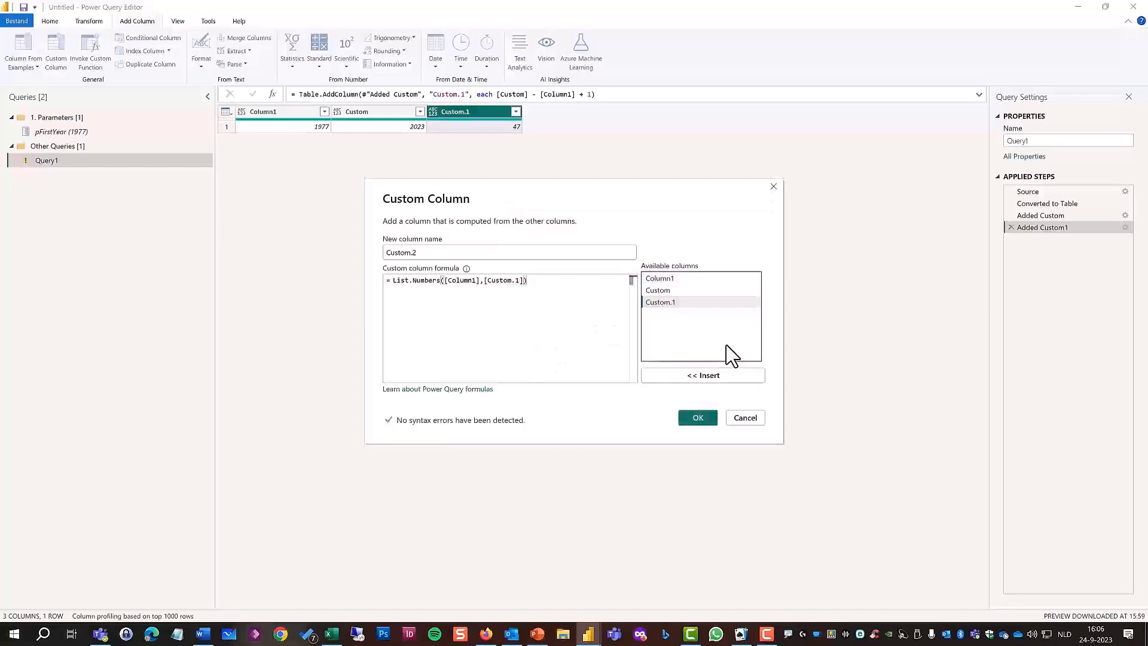
{"action": "left_click", "coordinate": [697, 418]}
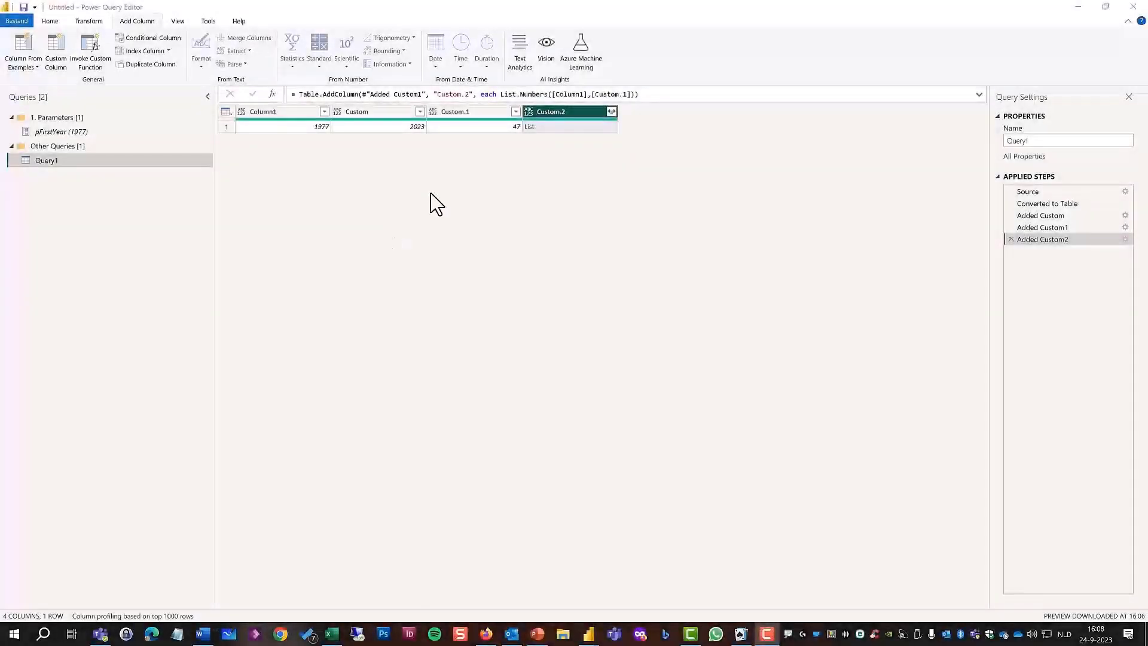
{"action": "left_click", "coordinate": [612, 111]}
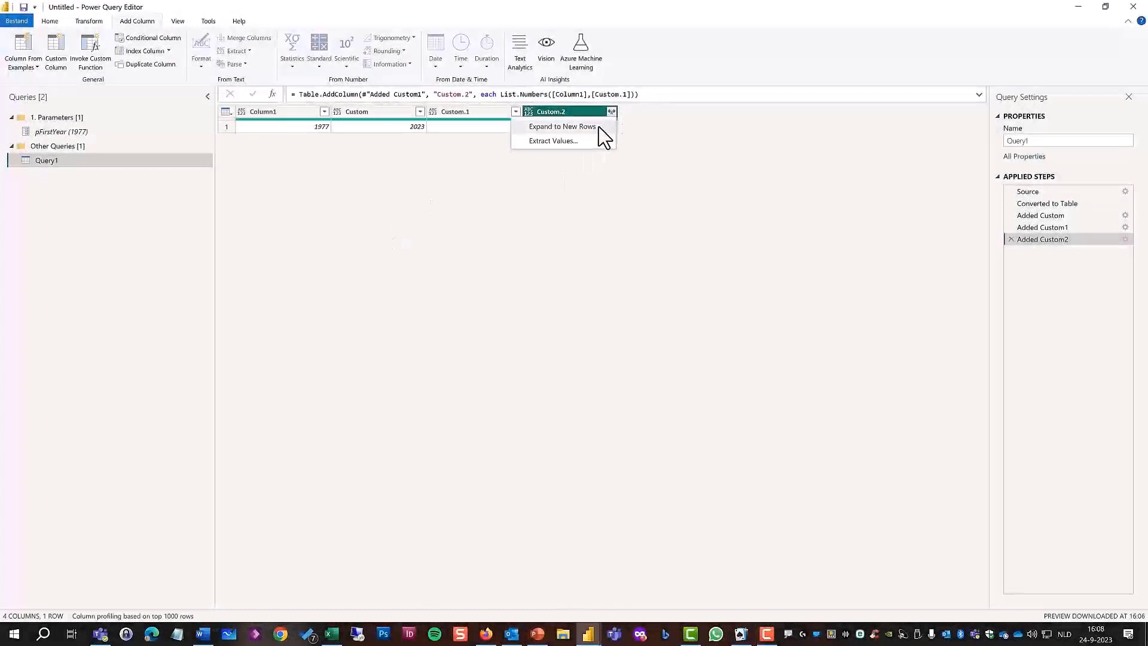
{"action": "left_click", "coordinate": [599, 128]}
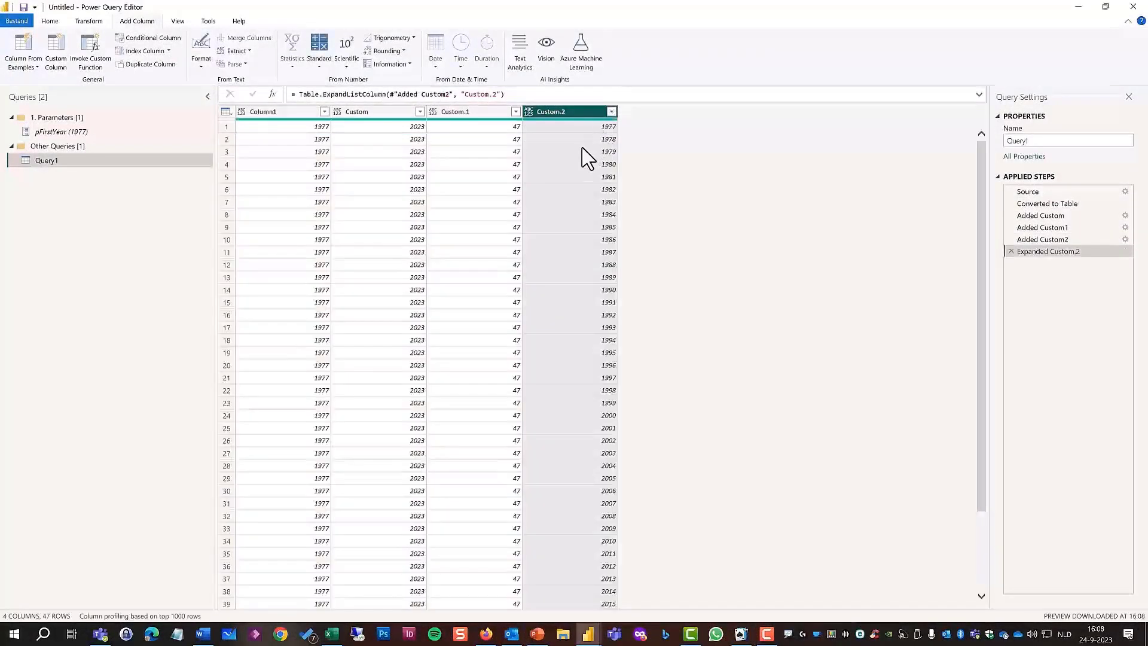
Remove the columns Column1, Custom and Custom.1, and change the data type of the Custom.2 column to Text.
{"action": "left_click", "coordinate": [281, 112]}
{"action": "left_click", "coordinate": [449, 113], "text": "shift"}
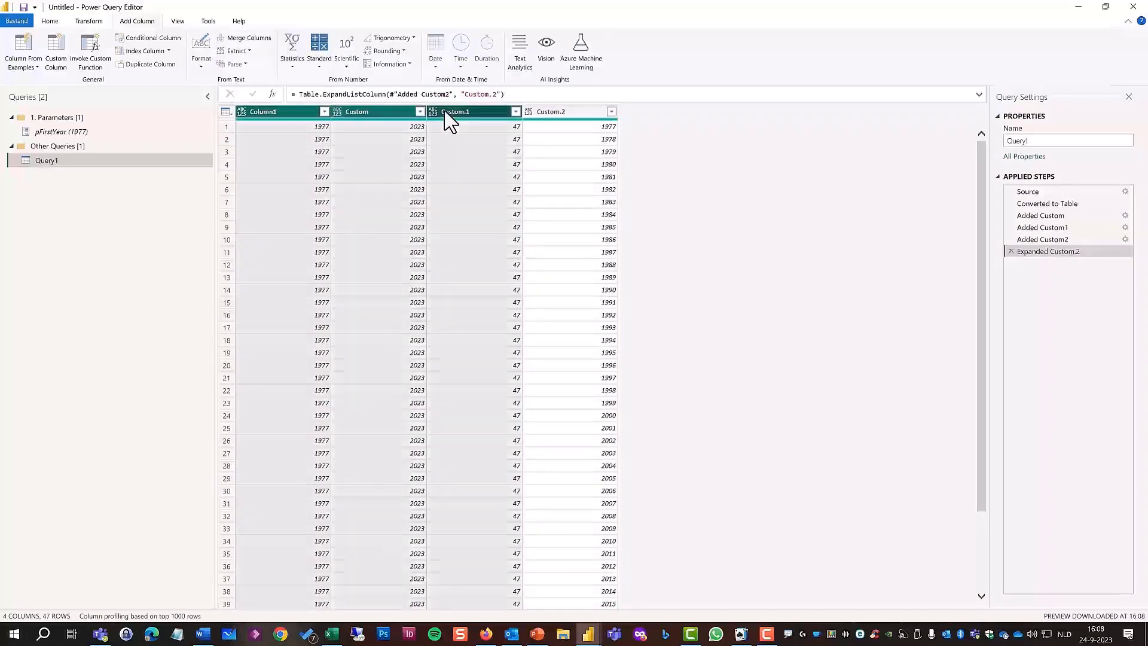
{"action": "right_click", "coordinate": [445, 112]}
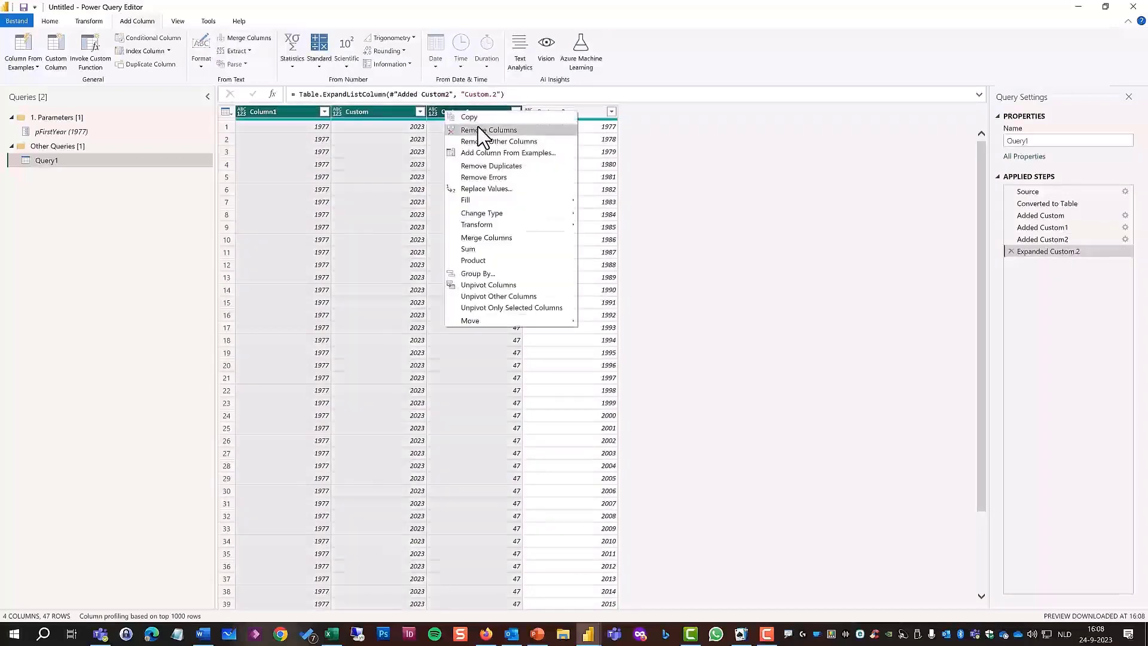
{"action": "left_click", "coordinate": [482, 130]}
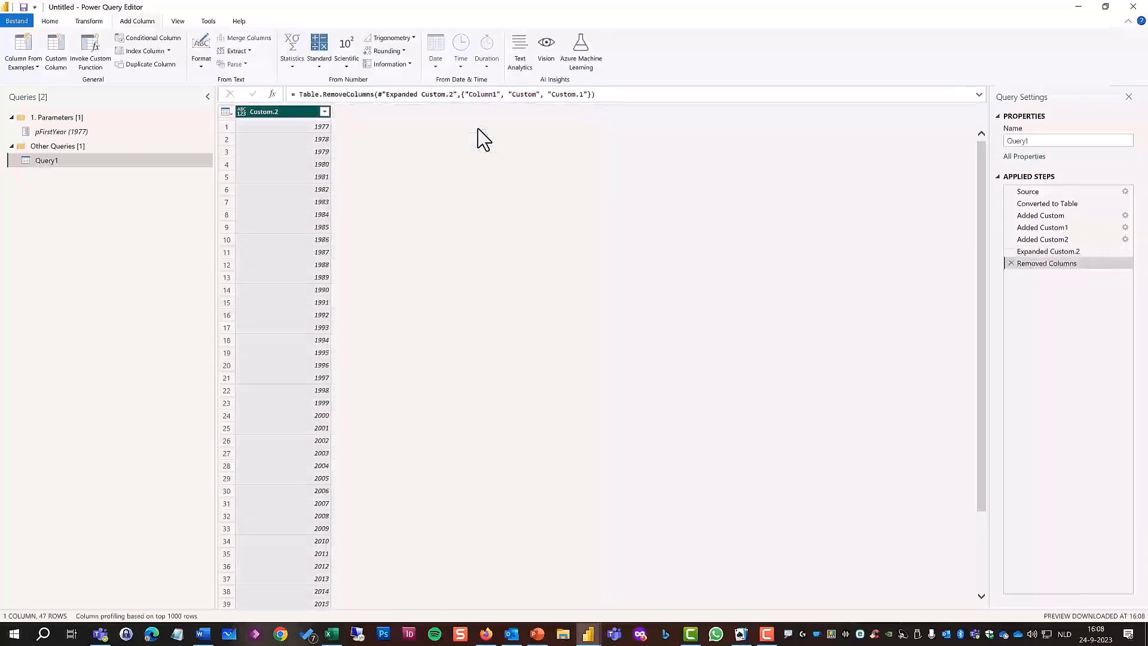
{"action": "left_click", "coordinate": [242, 113]}
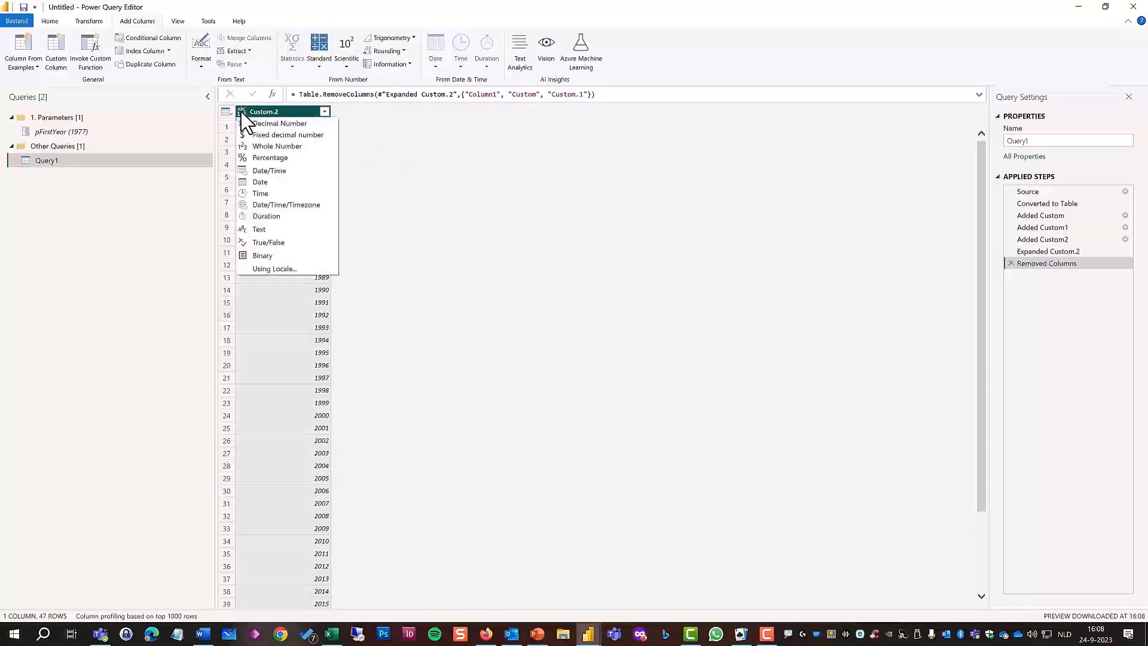
{"action": "left_click", "coordinate": [261, 229]}
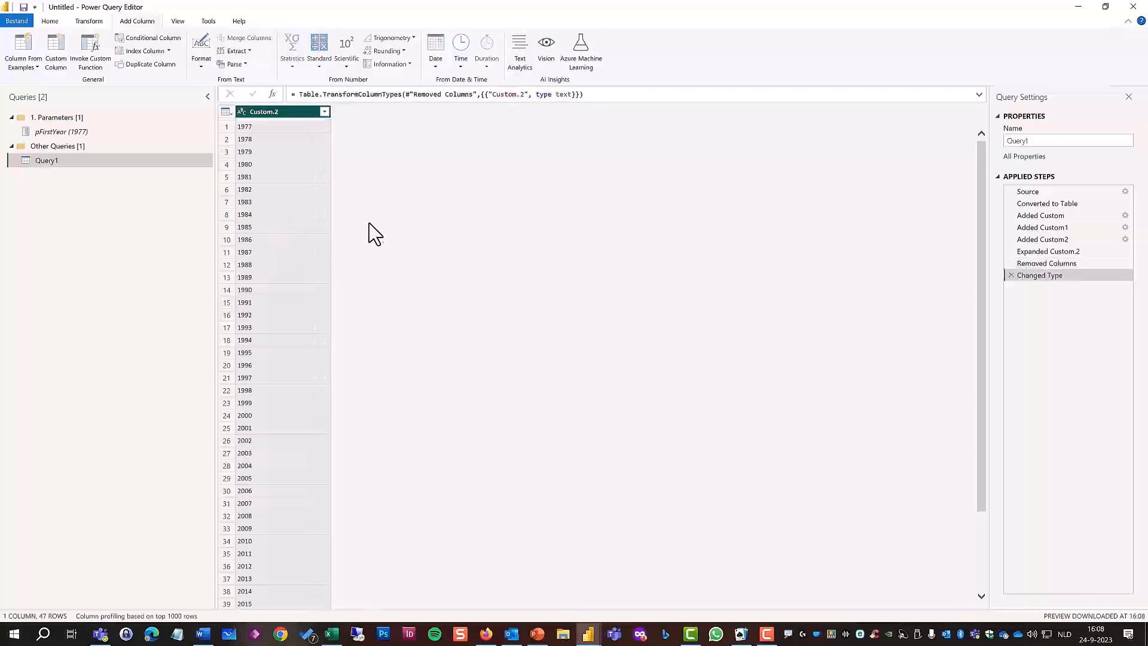
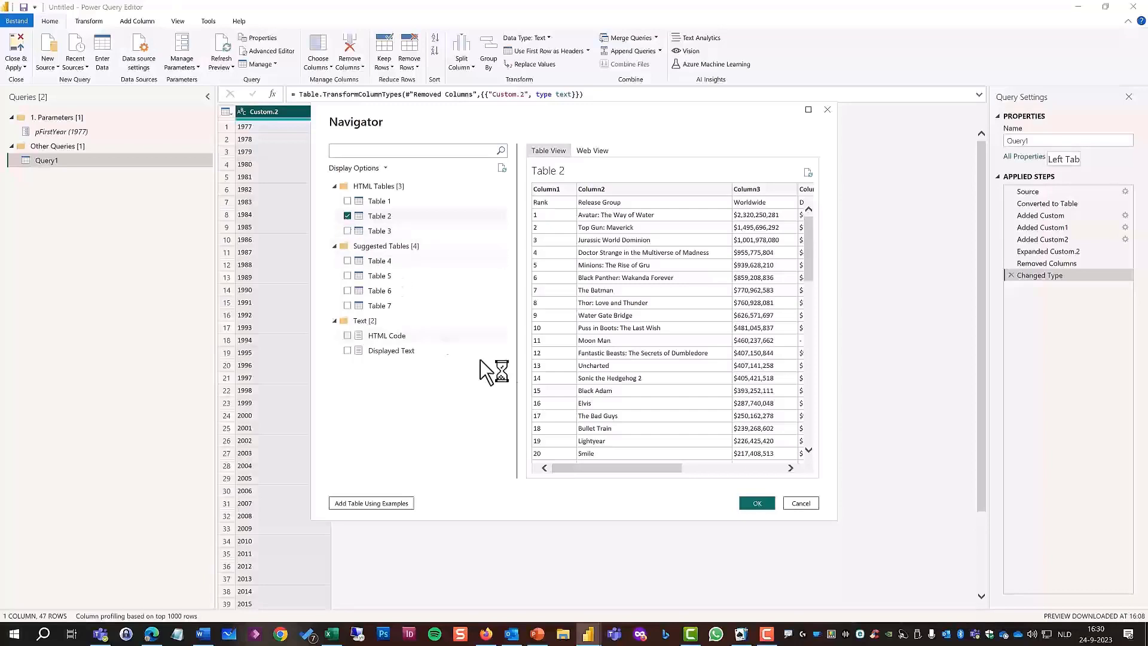
Import Table 2 from the web page's Navigator list and promote its first row to headers.
{"action": "left_click", "coordinate": [757, 503]}
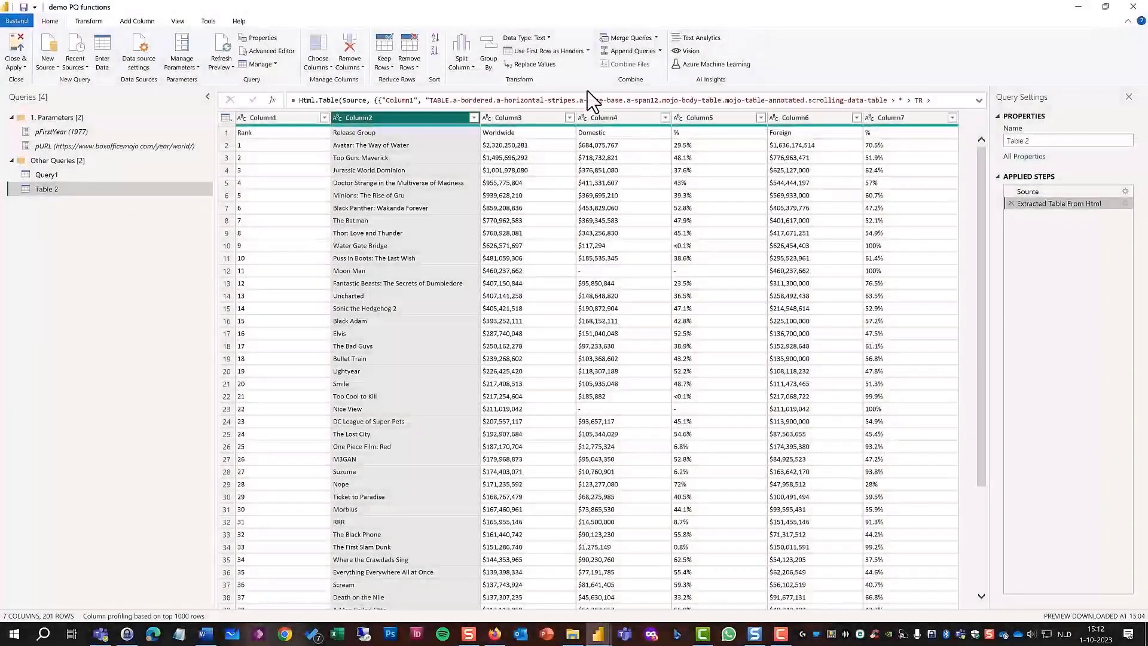
{"action": "left_click", "coordinate": [557, 53]}
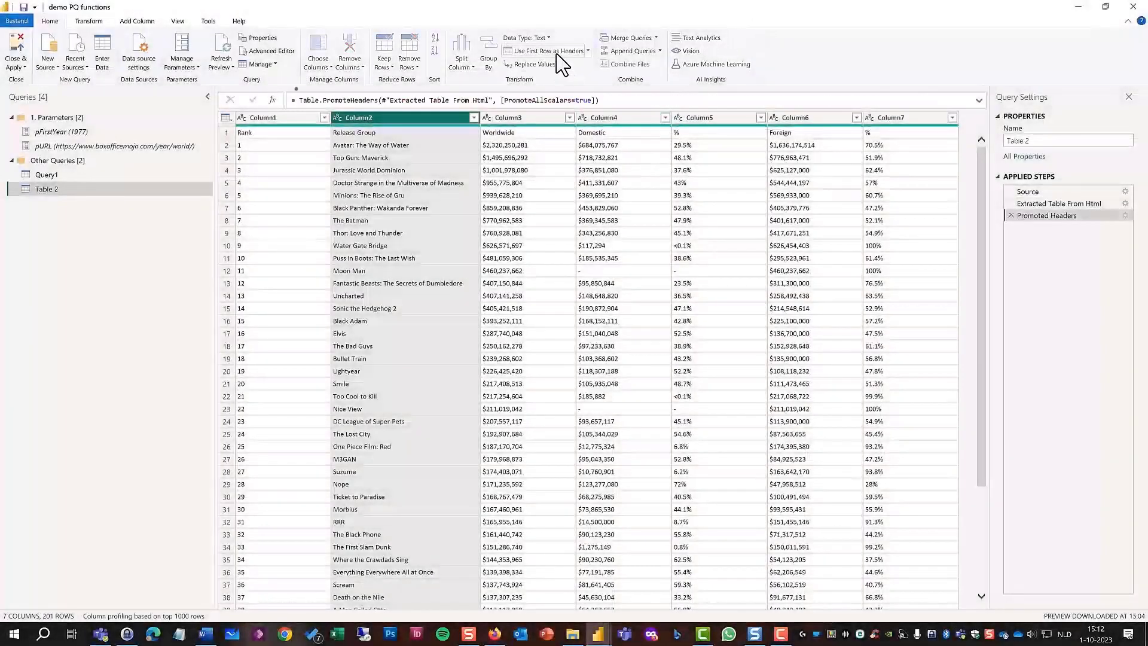
Keep only the Release Group, Worldwide and Domestic columns of Table 2 and remove the others.
{"action": "left_click", "coordinate": [512, 118], "text": "ctrl"}
{"action": "left_click", "coordinate": [601, 120], "text": "ctrl"}
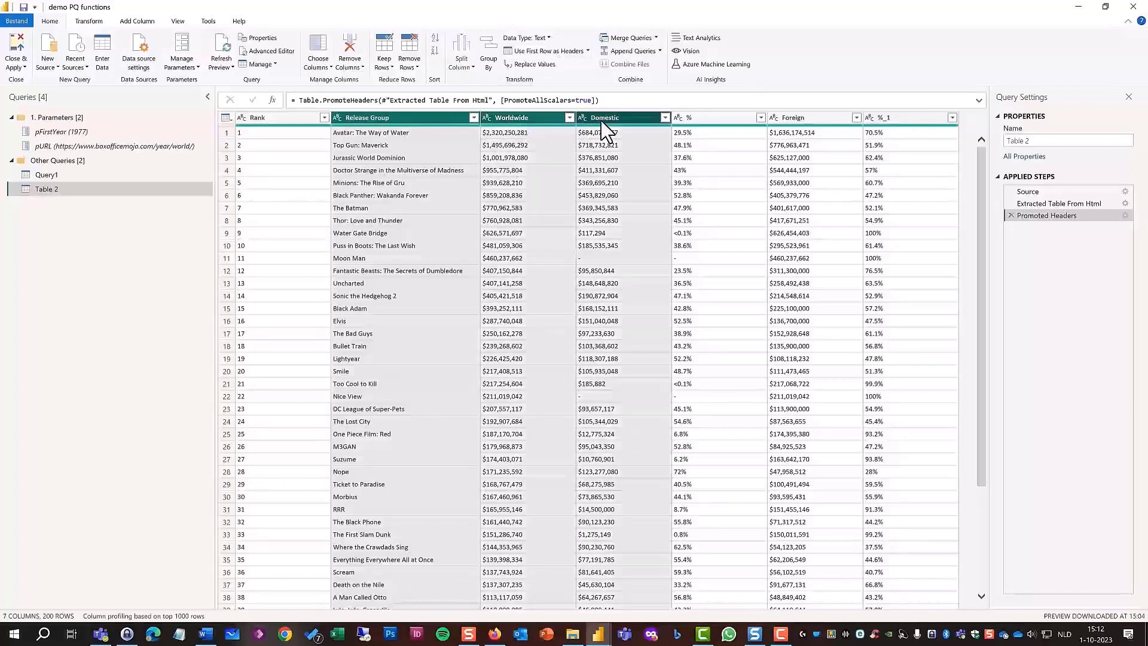
{"action": "right_click", "coordinate": [601, 120]}
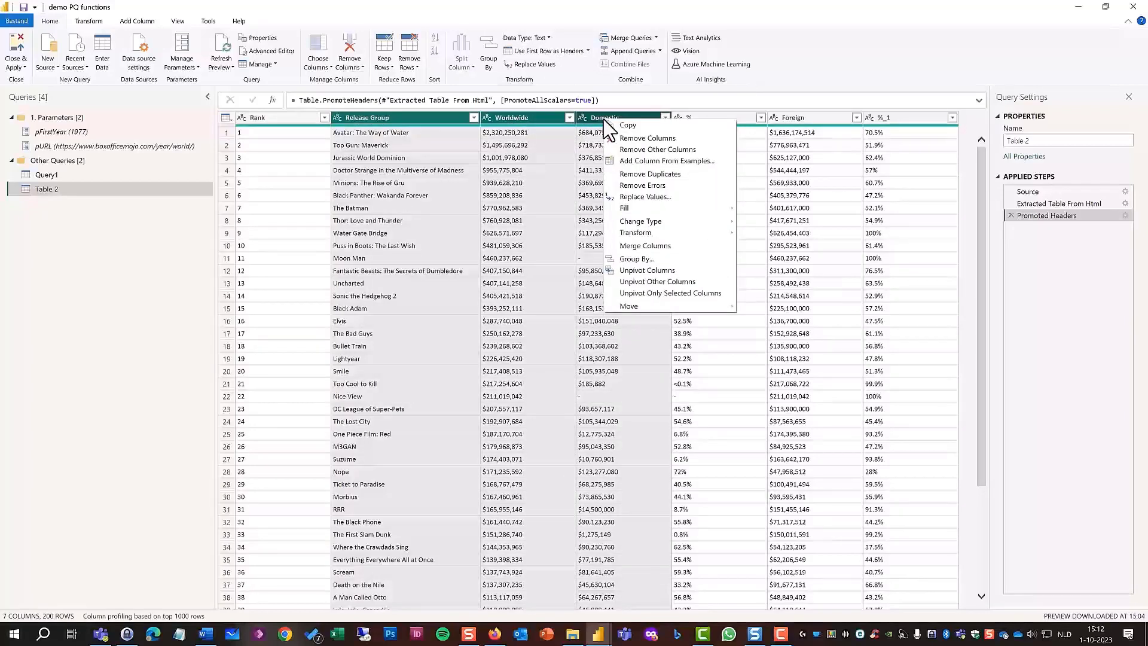
{"action": "left_click", "coordinate": [632, 150]}
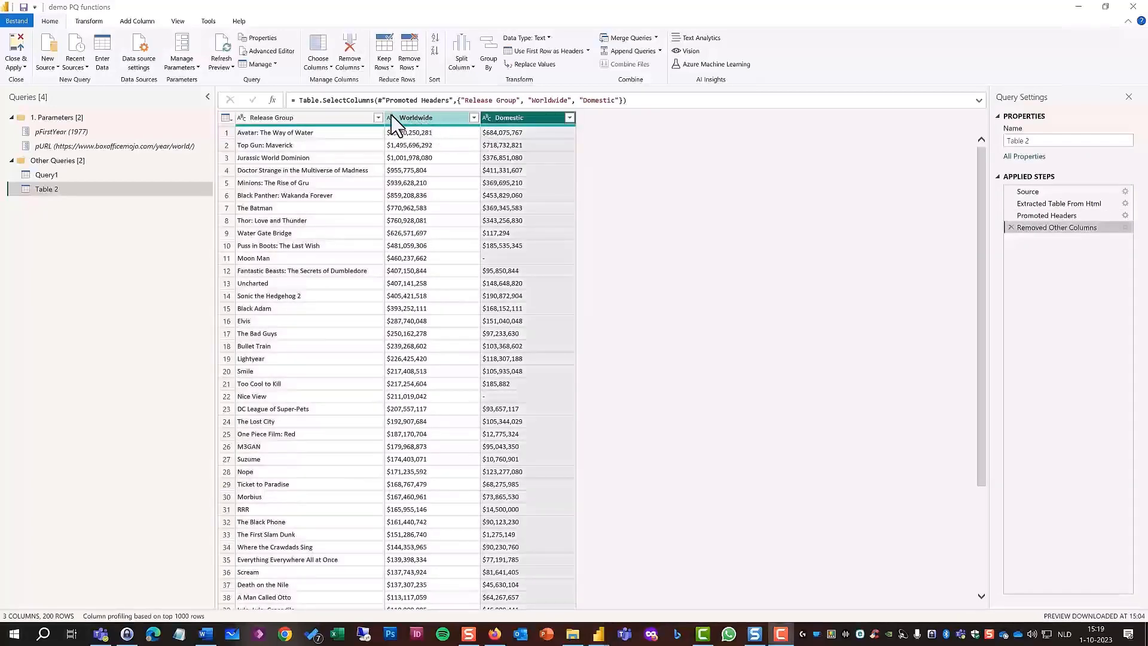
Change the data type of the Worldwide and Domestic columns to Whole Number.
{"action": "left_click", "coordinate": [391, 117]}
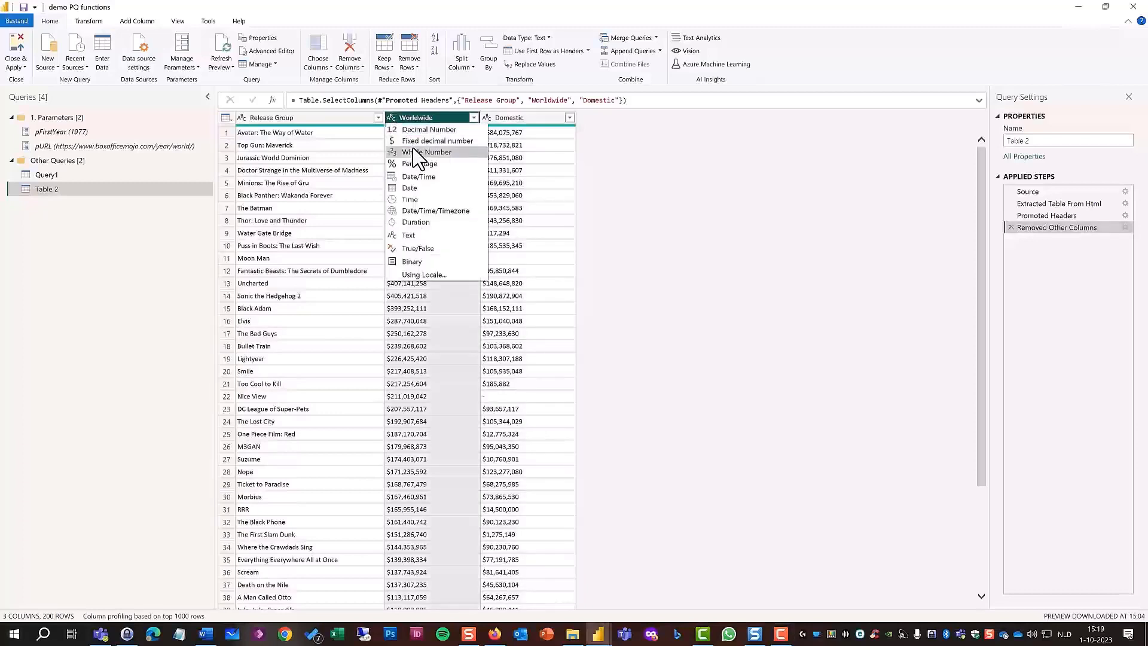
{"action": "left_click", "coordinate": [419, 152]}
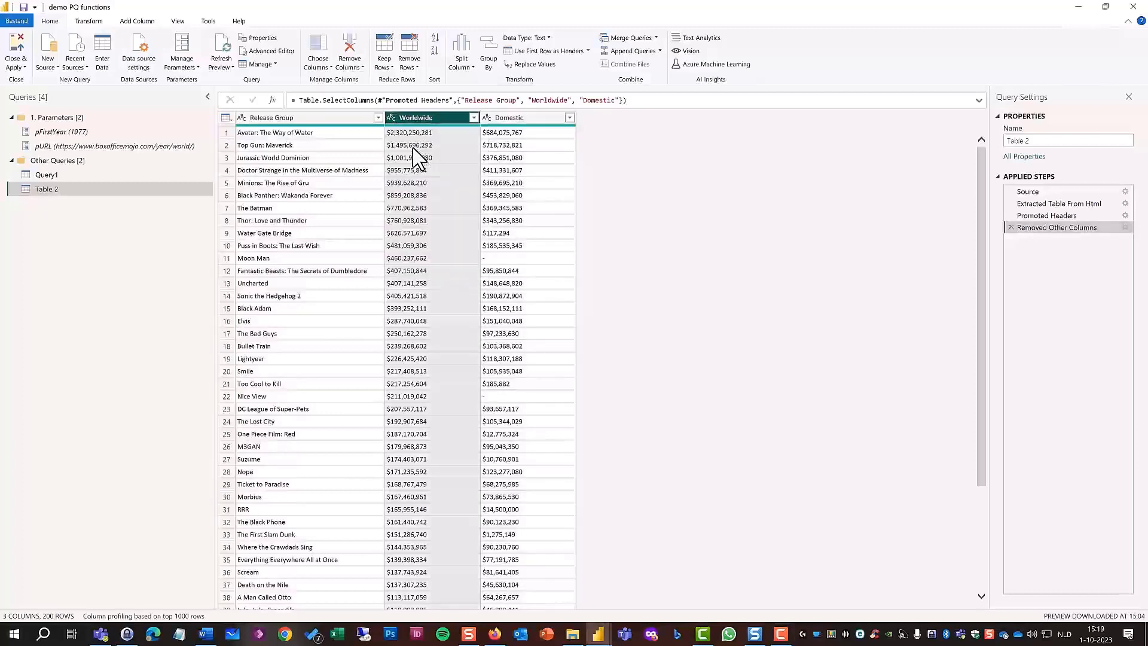
{"action": "left_click", "coordinate": [486, 118]}
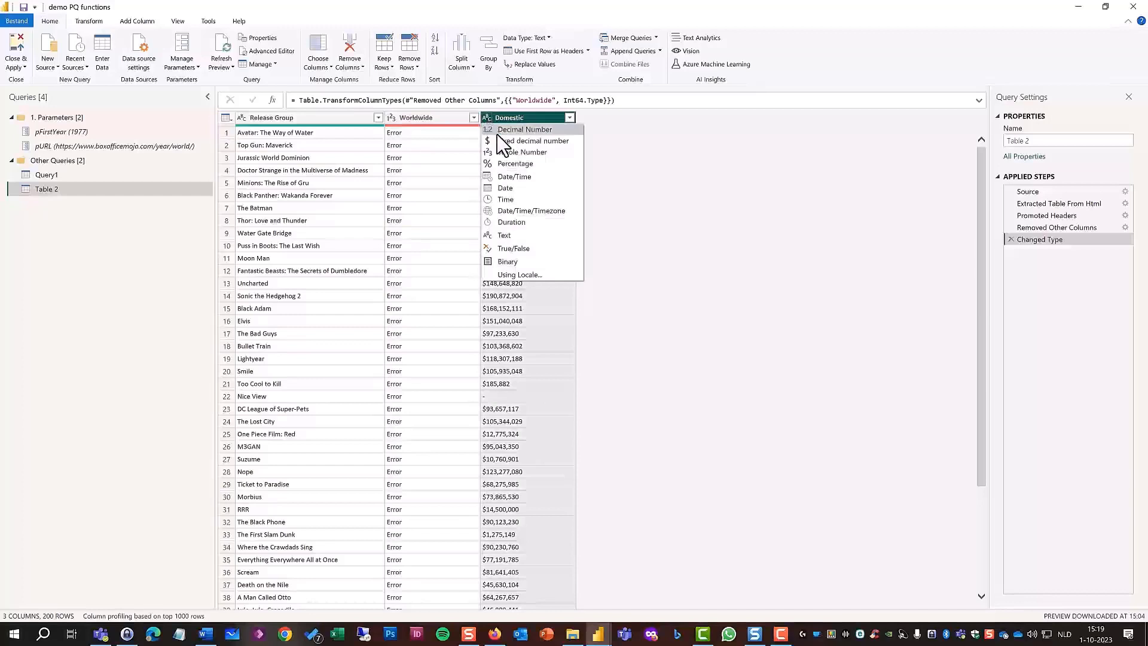
{"action": "left_click", "coordinate": [550, 153]}
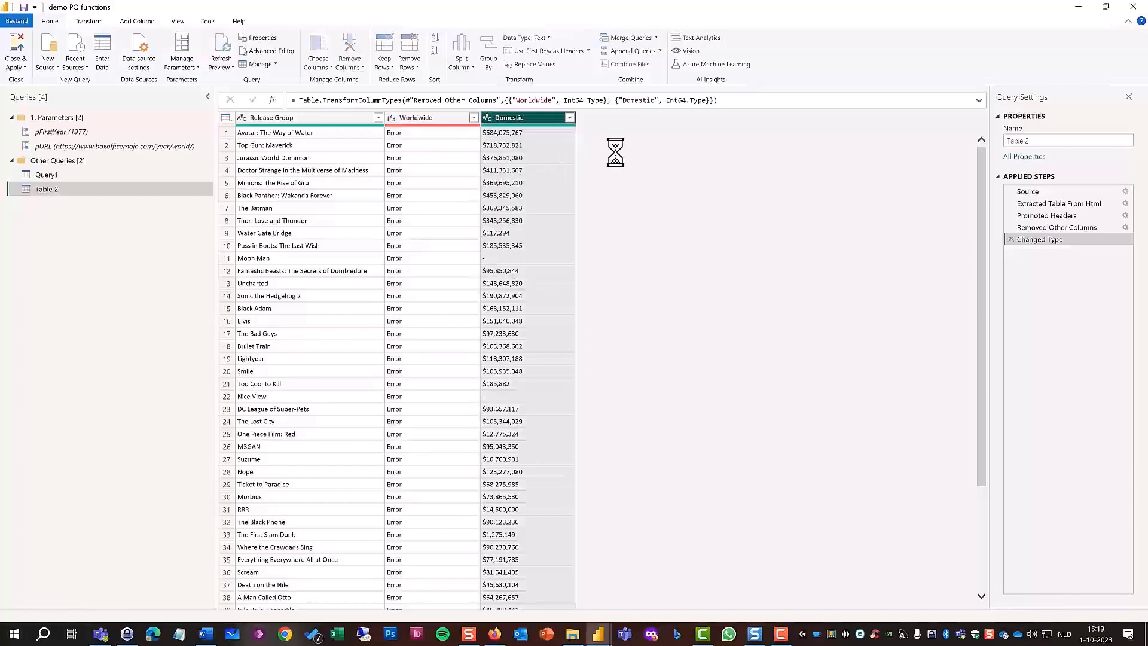
Add the culture argument "en-US" to the Changed Type step's Table.TransformColumnTypes formula.
{"action": "left_click", "coordinate": [714, 100]}
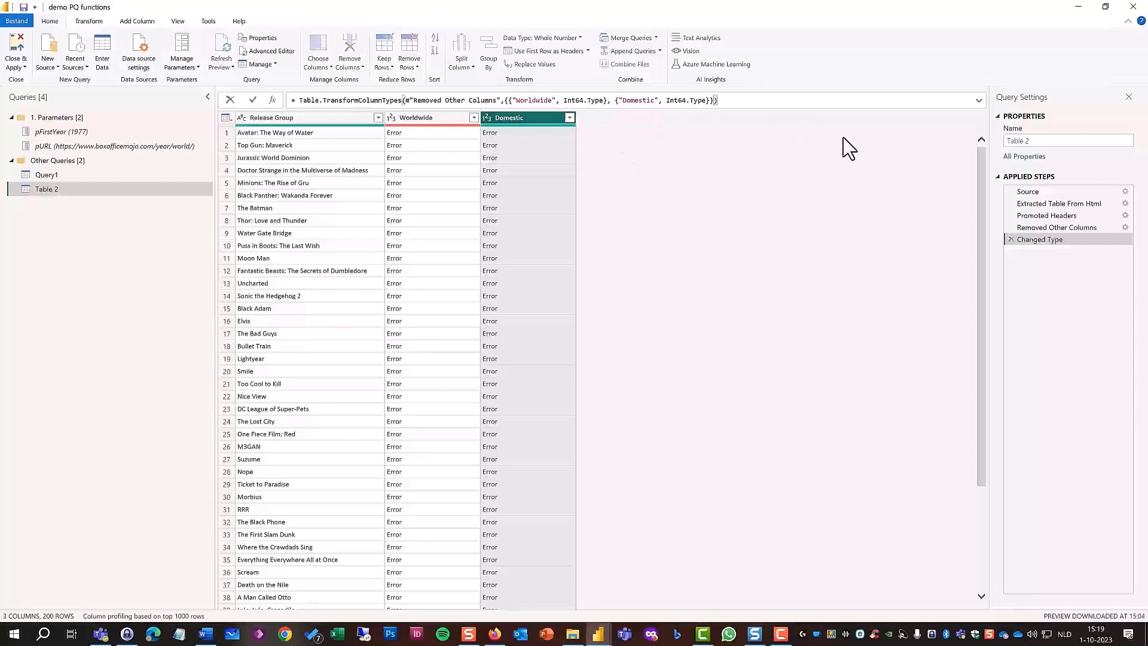
{"action": "type", "text": ", "}
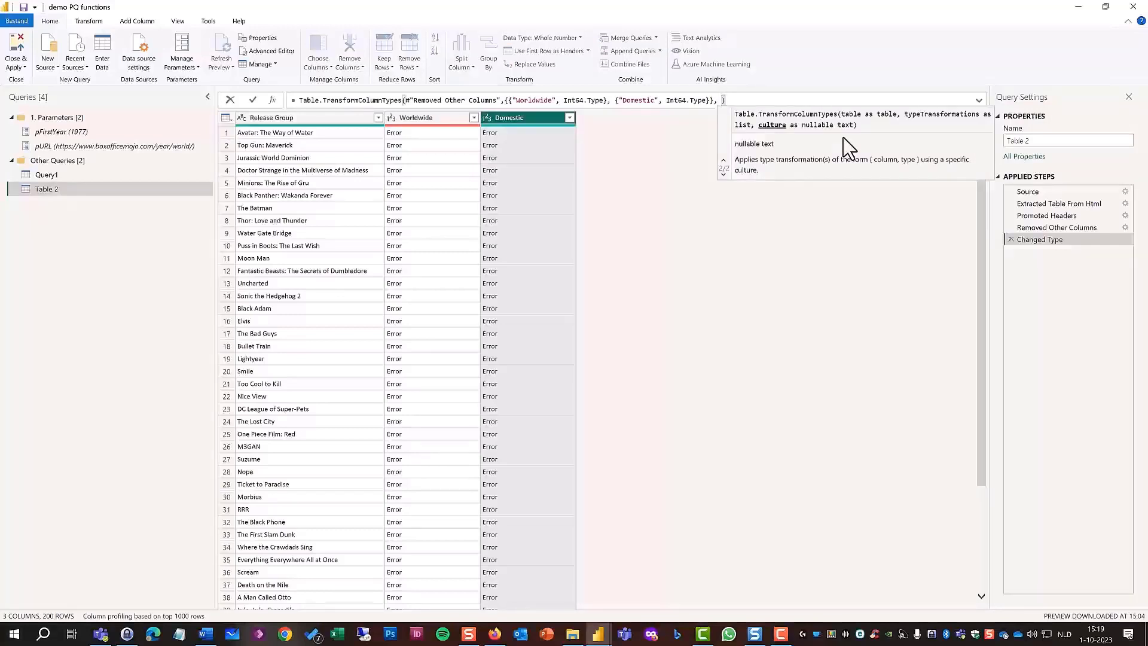
{"action": "type", "text": "\"en"}
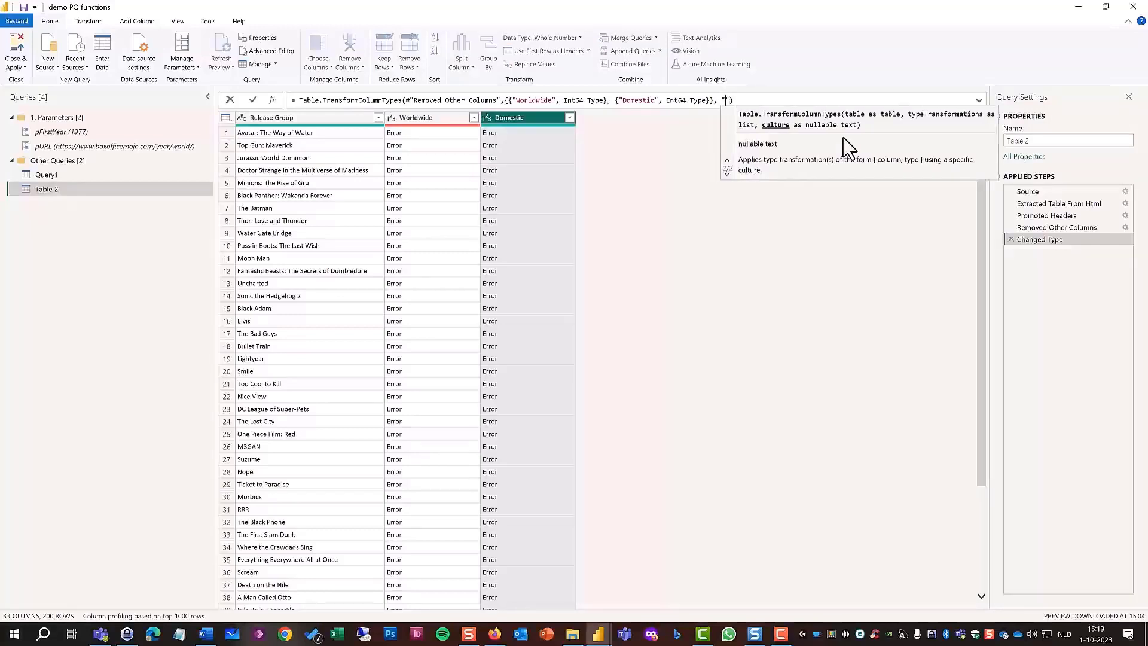
{"action": "type", "text": "-US"}
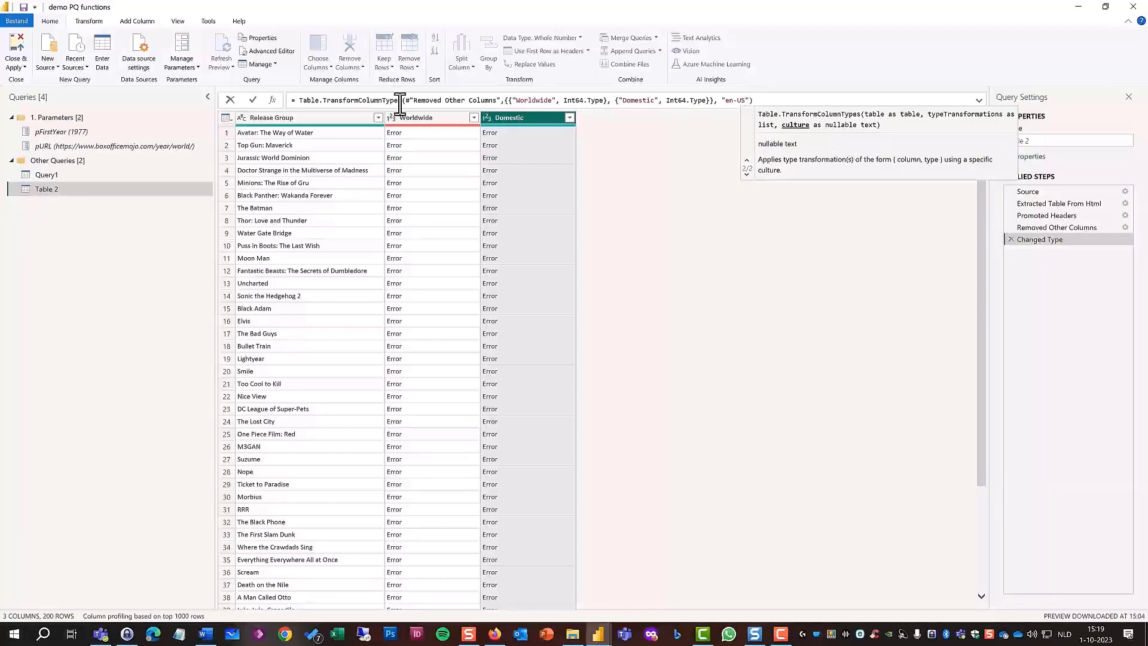
{"action": "left_click", "coordinate": [251, 101]}
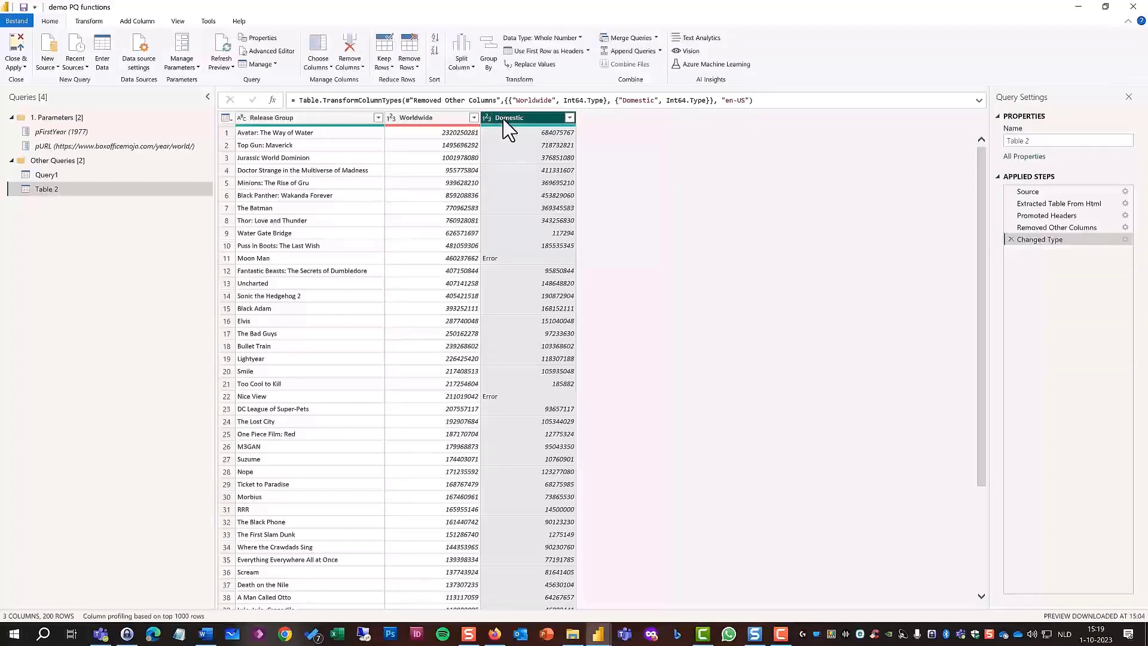
Replace the errors in the Domestic column with null.
{"action": "right_click", "coordinate": [524, 126]}
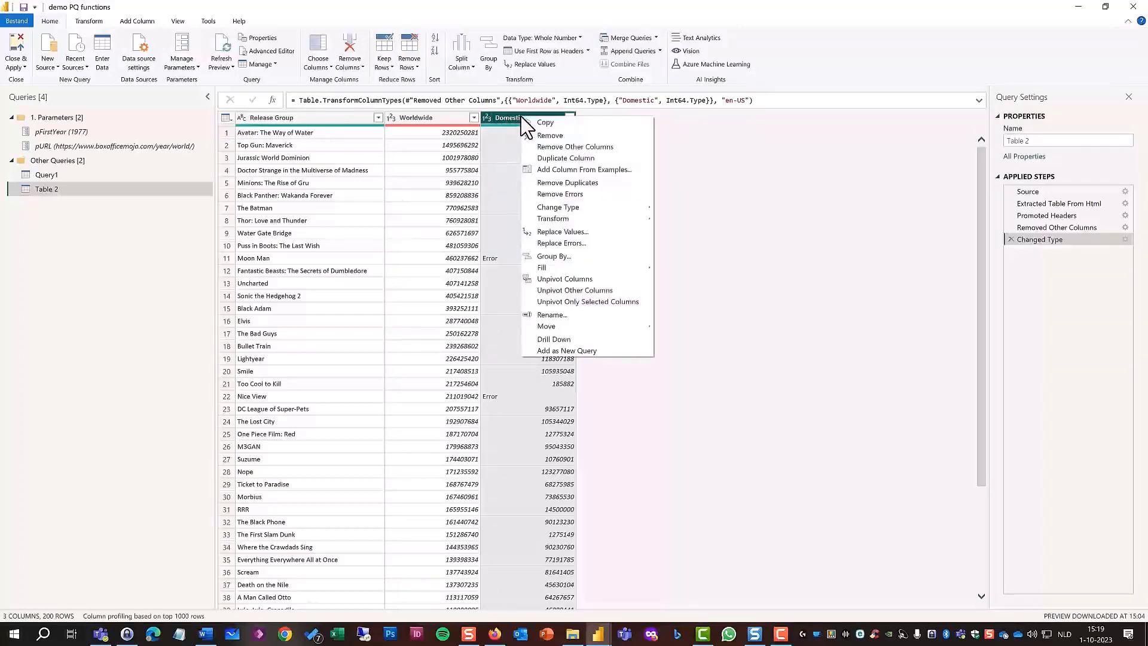
{"action": "left_click", "coordinate": [590, 243]}
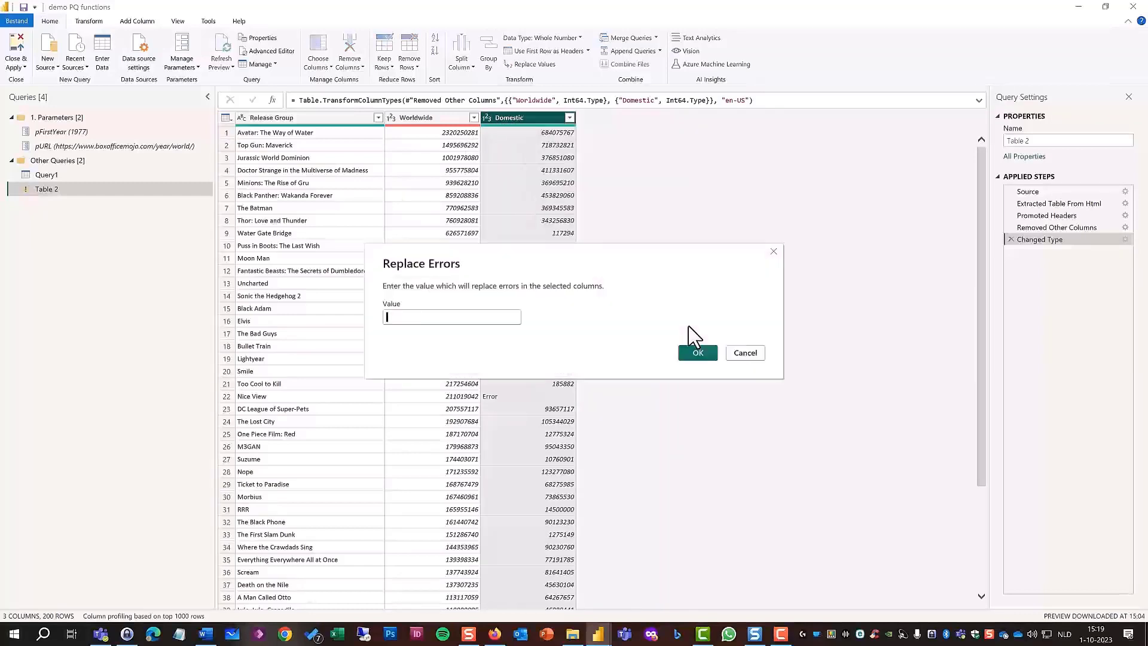
{"action": "type", "text": "null"}
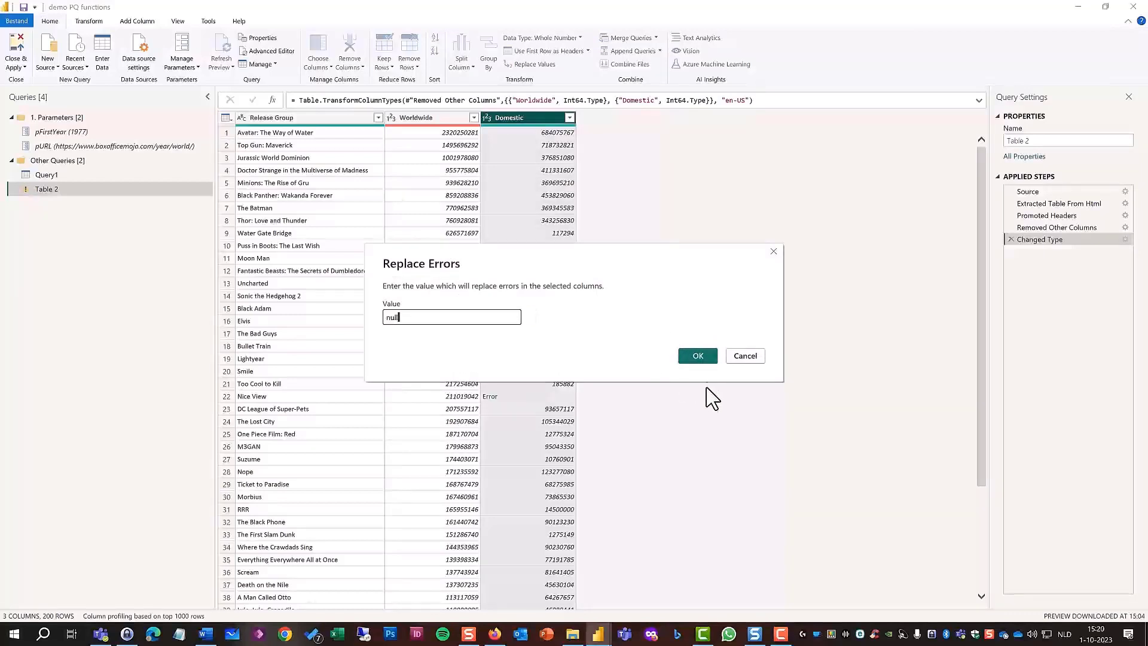
{"action": "left_click", "coordinate": [697, 357]}
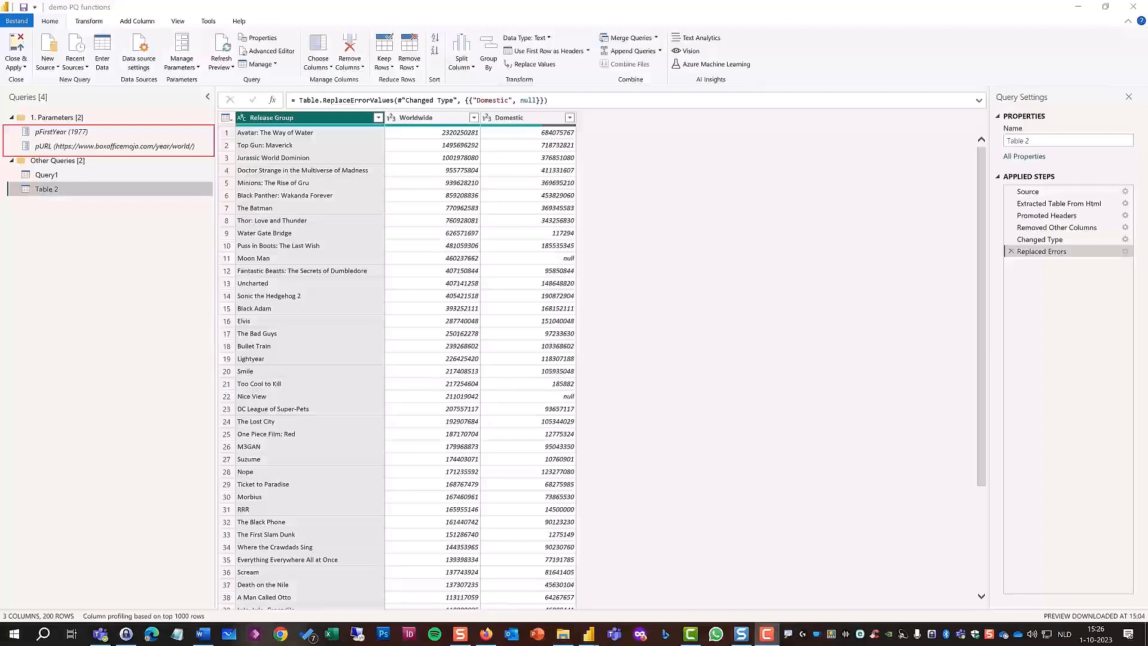
Review the type and current value of the pURL parameter among the managed parameters.
{"action": "left_click", "coordinate": [187, 67]}
{"action": "left_click", "coordinate": [186, 67]}
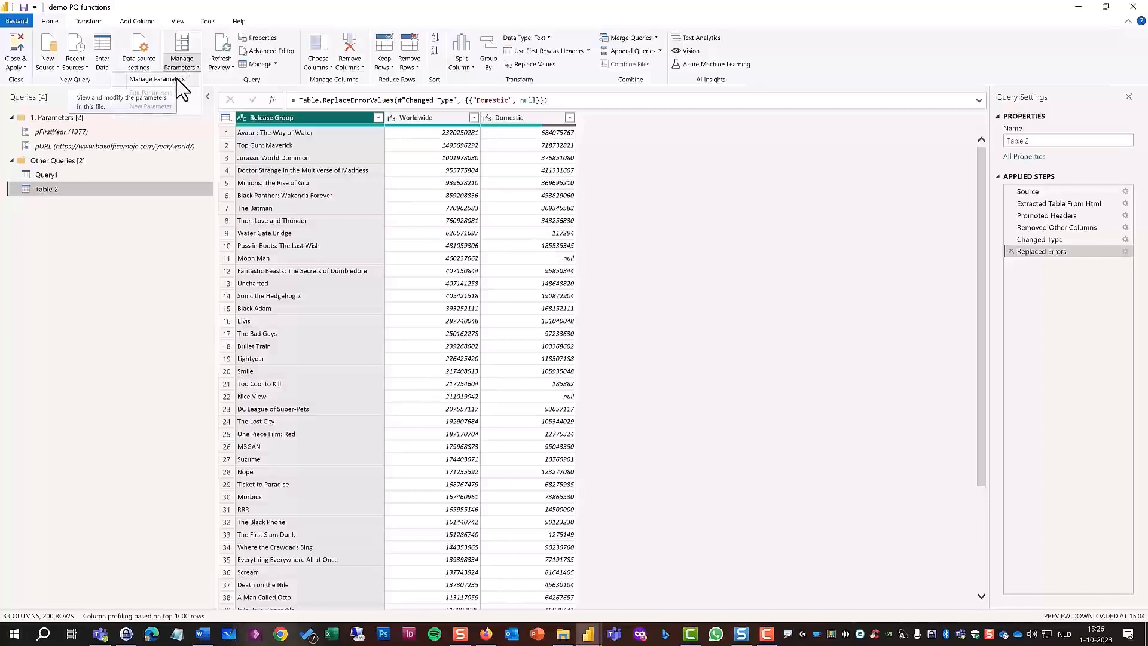
{"action": "left_click", "coordinate": [157, 79]}
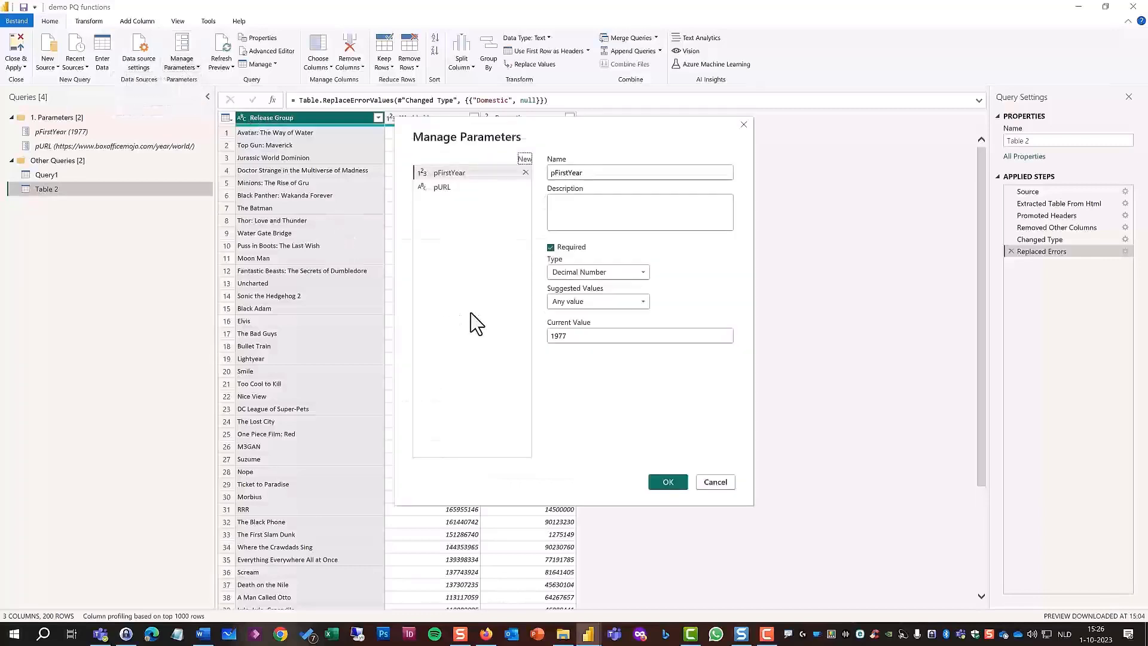
{"action": "left_click", "coordinate": [443, 187]}
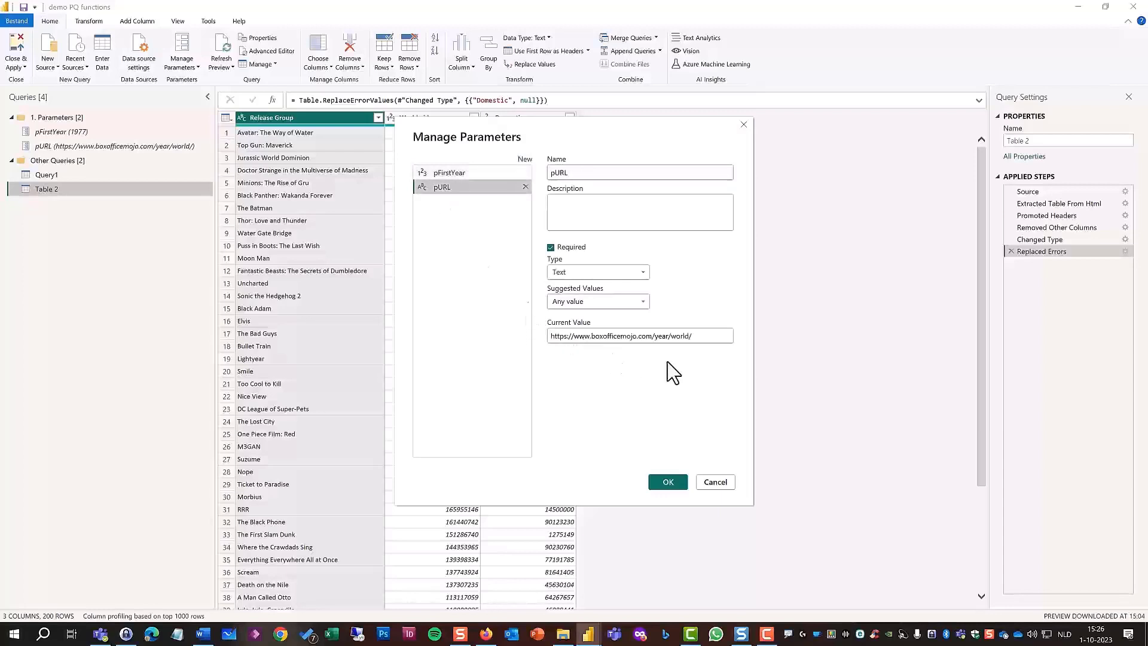
{"action": "mouse_move", "coordinate": [538, 313]}
{"action": "left_mouse_down"}
{"action": "mouse_move", "coordinate": [667, 353]}
{"action": "mouse_move", "coordinate": [743, 351]}
{"action": "left_mouse_up"}
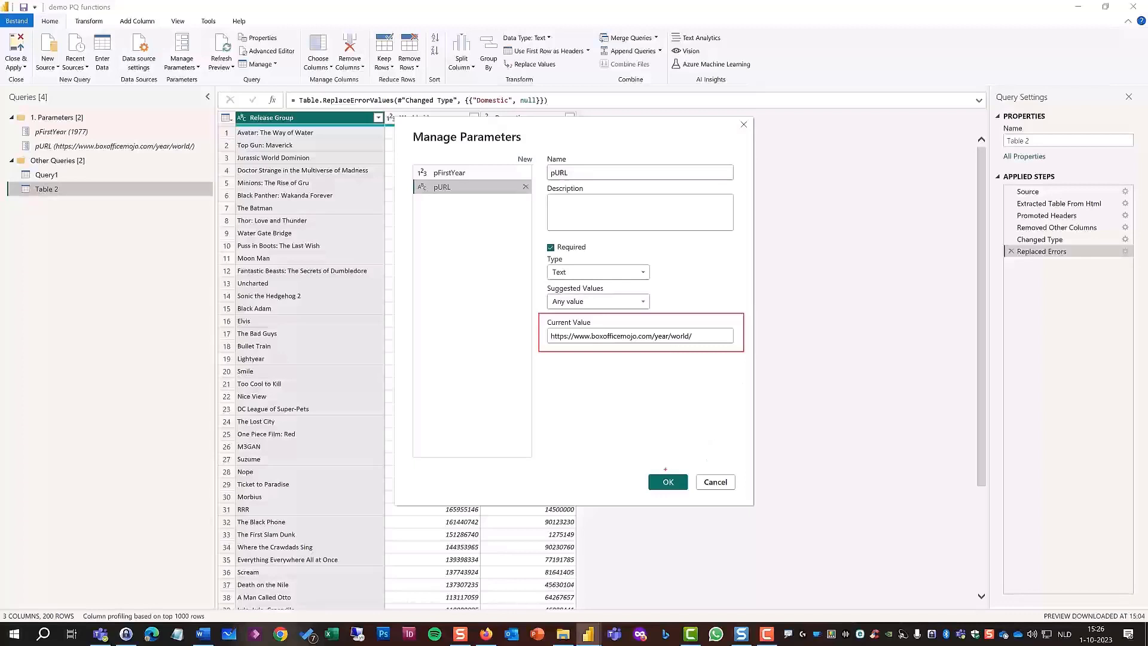
{"action": "key", "text": "Escape"}
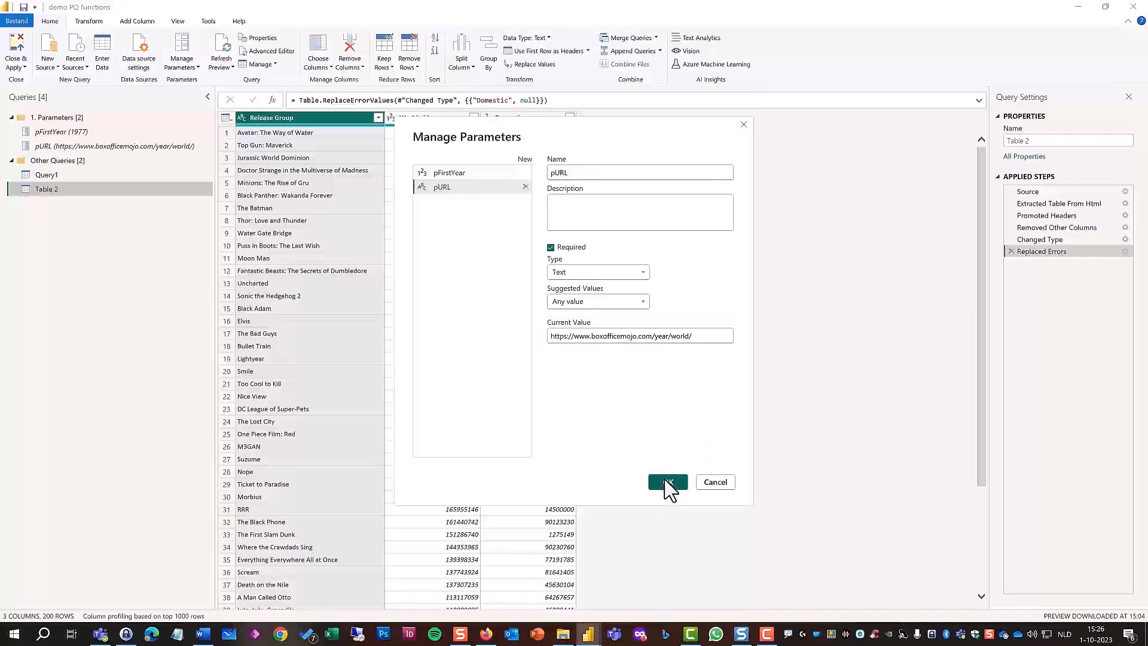
{"action": "left_click", "coordinate": [668, 483]}
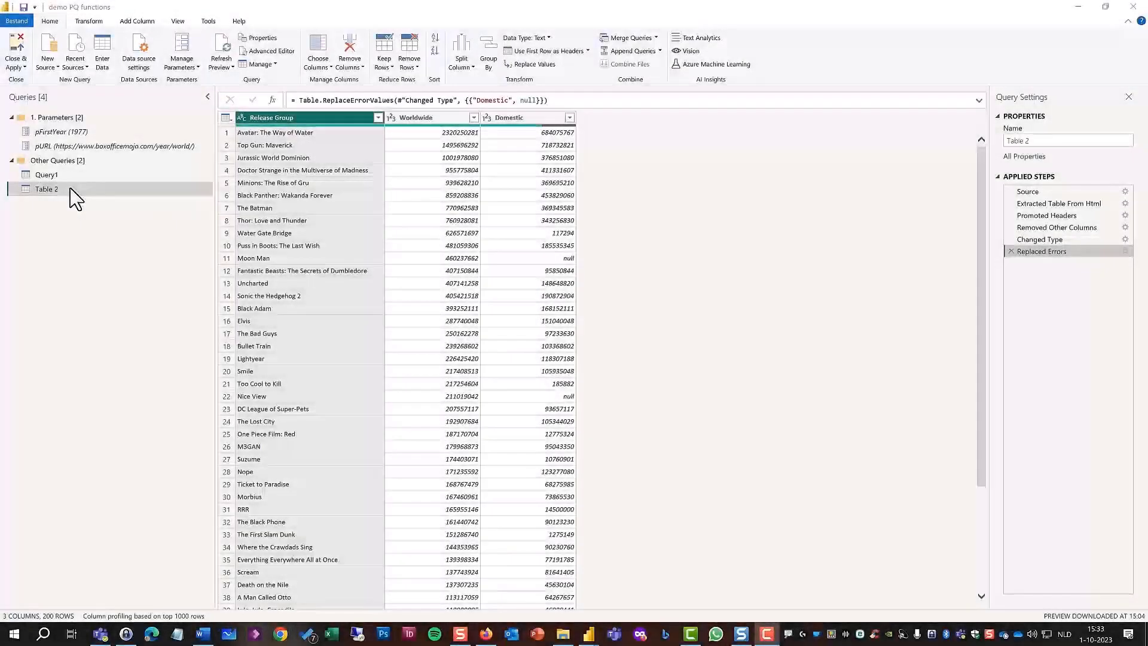
In Table 2's M code, replace the base address in the Source step so it reads Web.BrowserContents(pURL & "2022/"), and inspect that step.
{"action": "right_click", "coordinate": [70, 190]}
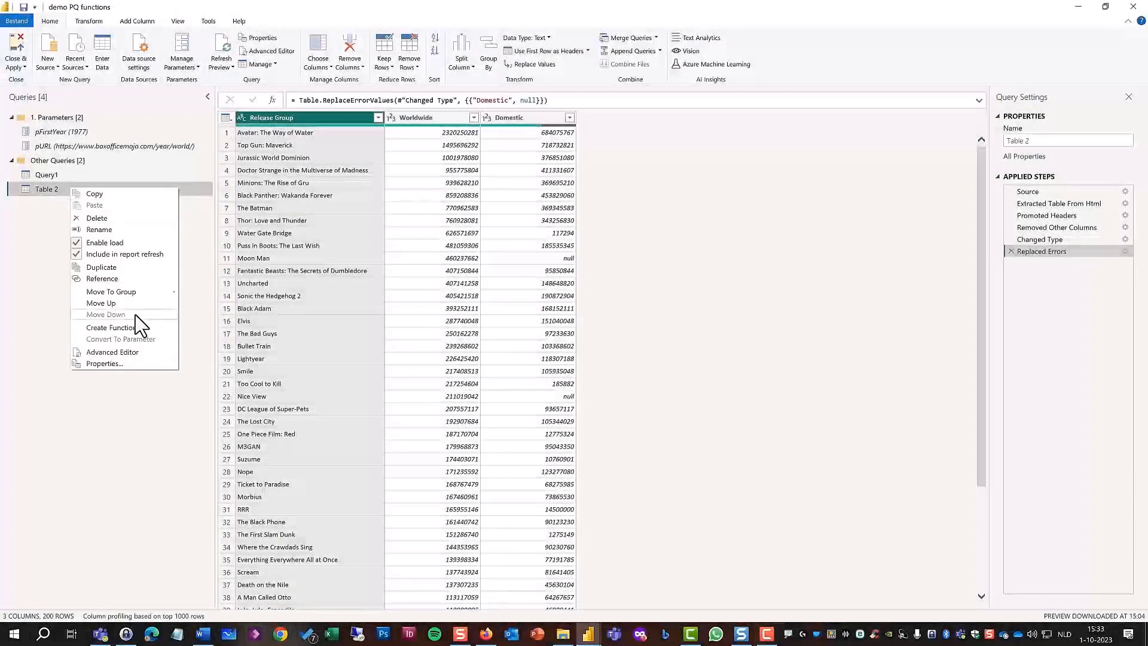
{"action": "left_click", "coordinate": [130, 356]}
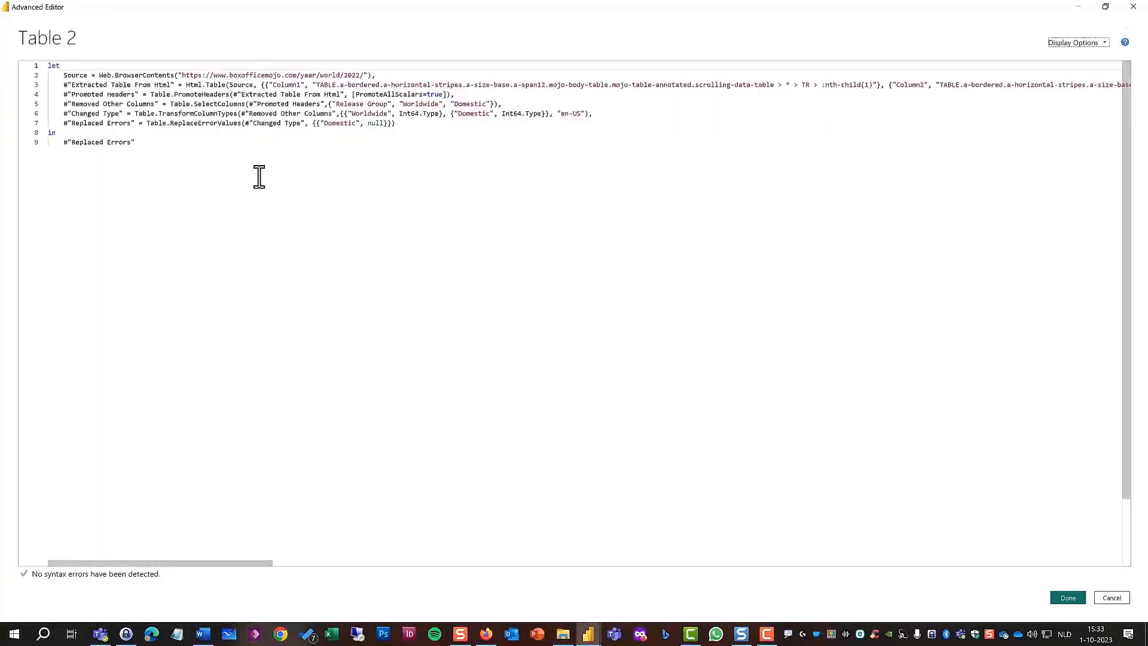
{"action": "left_click", "coordinate": [182, 74]}
{"action": "key", "text": "ctrl+shift+Right"}
{"action": "key", "text": "ctrl+shift+Right"}
{"action": "key", "text": "ctrl+shift+Right"}
{"action": "key", "text": "ctrl+shift+Right"}
{"action": "key", "text": "ctrl+shift+Right"}
{"action": "key", "text": "ctrl+shift+Right"}
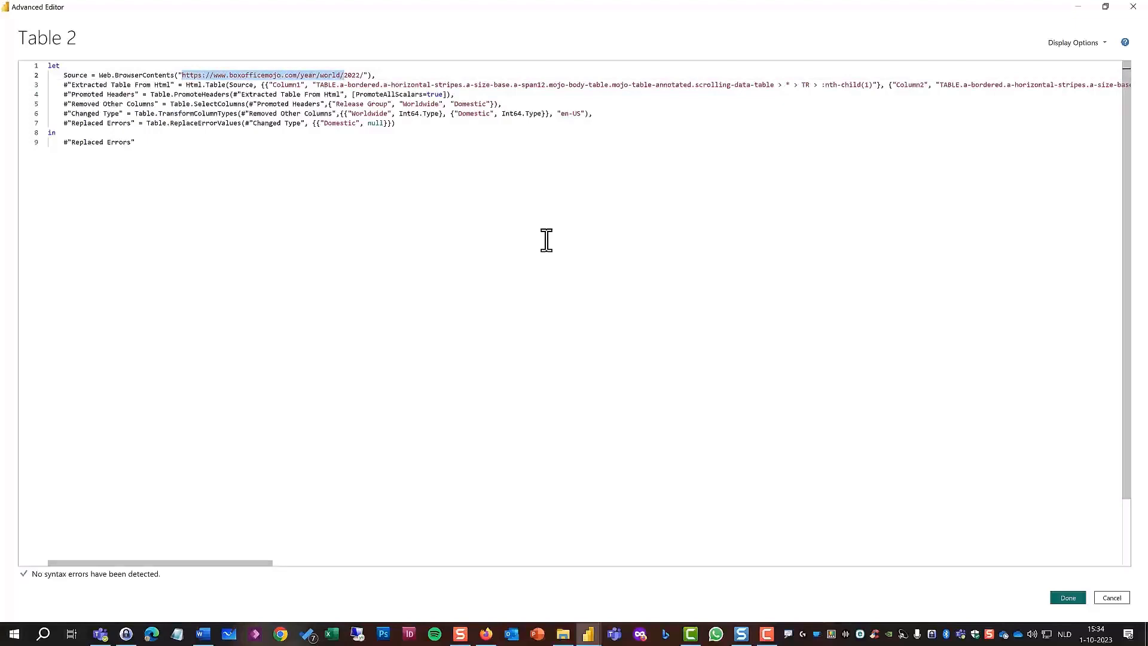
{"action": "key", "text": "BackSpace"}
{"action": "key", "text": "Left"}
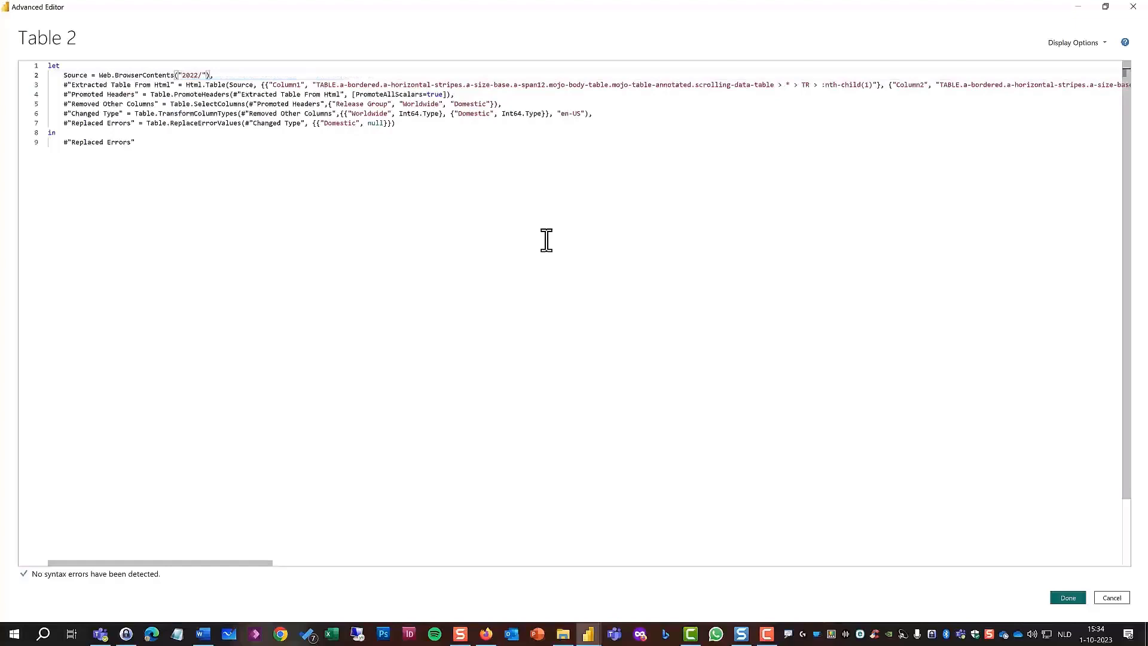
{"action": "type", "text": "pURL &"}
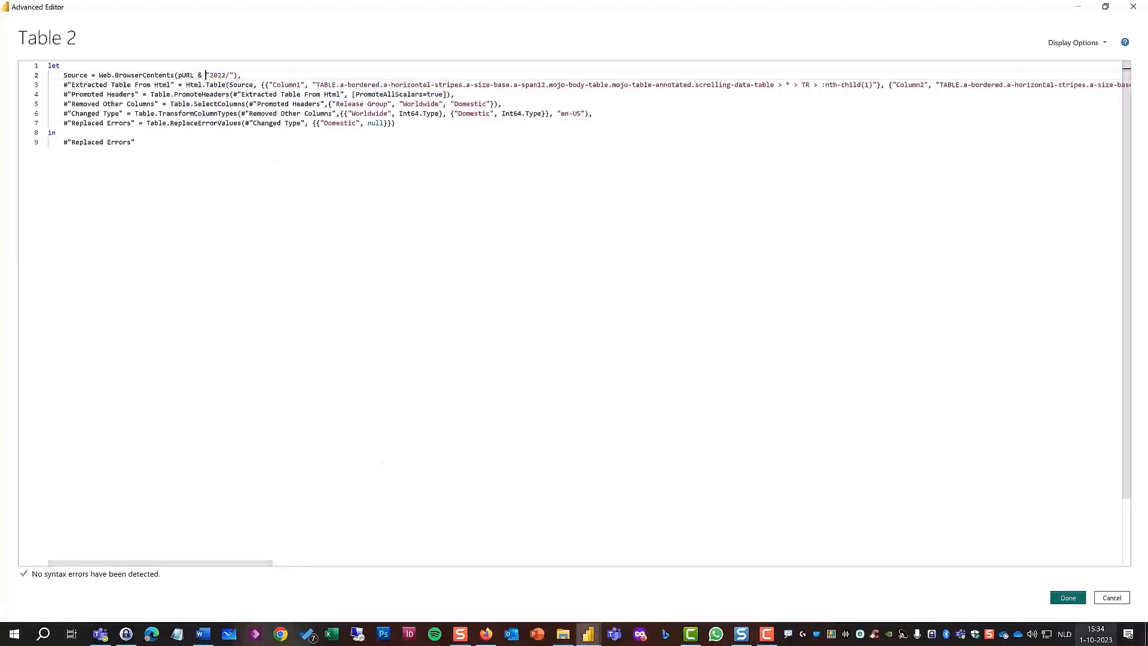
{"action": "left_click", "coordinate": [1068, 598]}
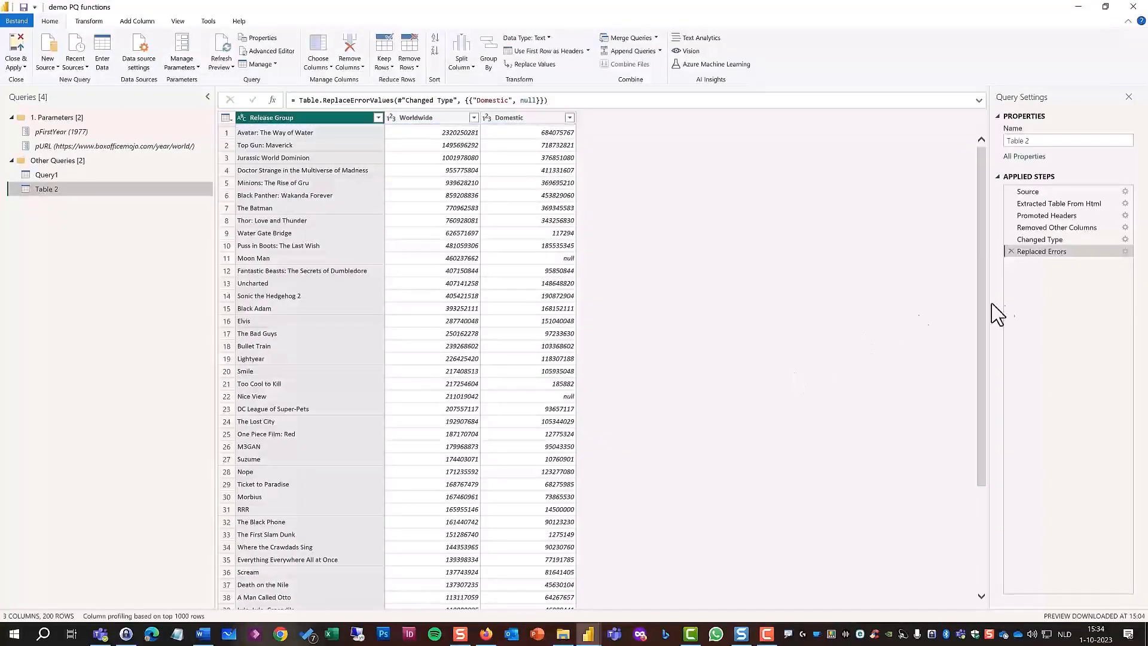
{"action": "left_click", "coordinate": [1028, 192]}
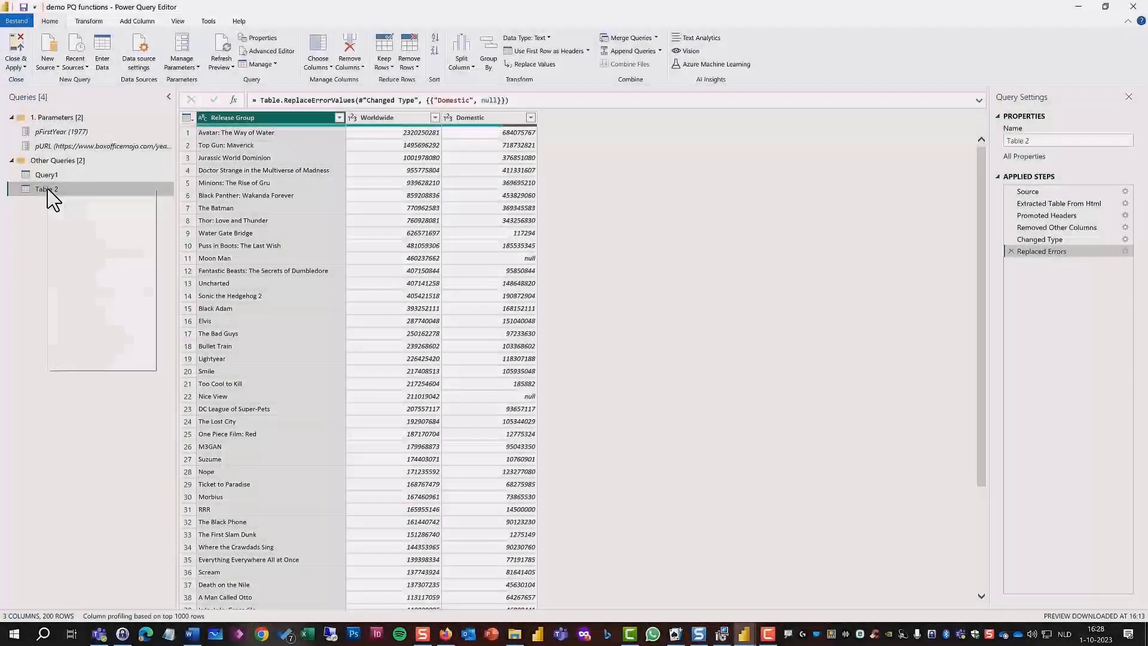
In Table 2's M code, add an outer let block above the existing query with the line Source = (Year as text) =>.
{"action": "right_click", "coordinate": [48, 189]}
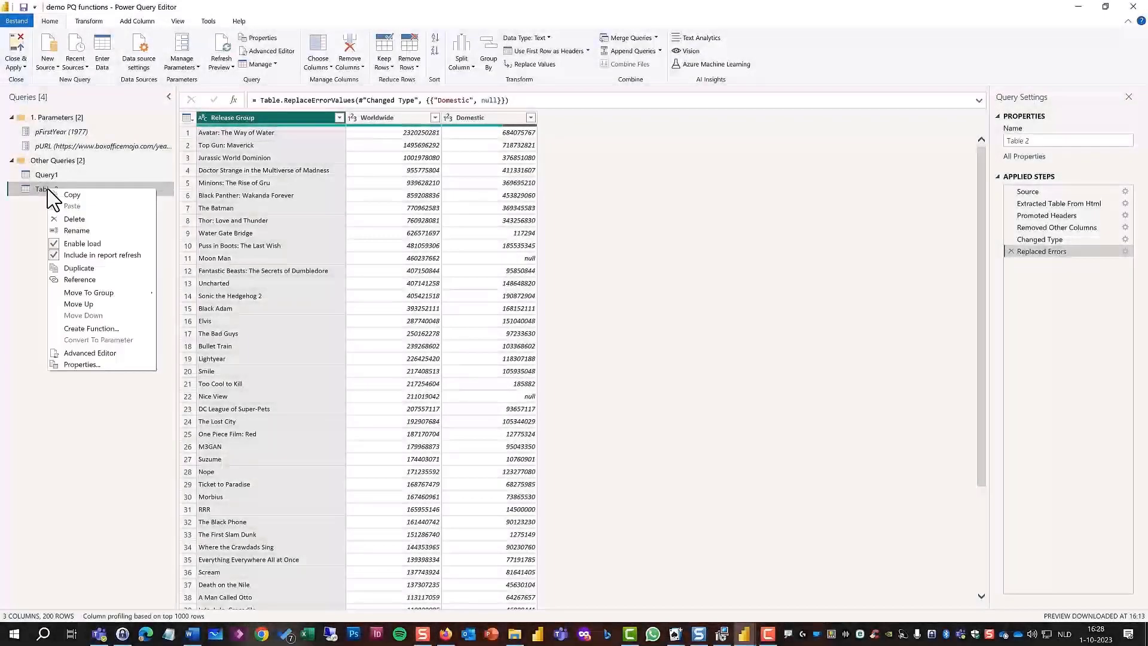
{"action": "left_click", "coordinate": [90, 353]}
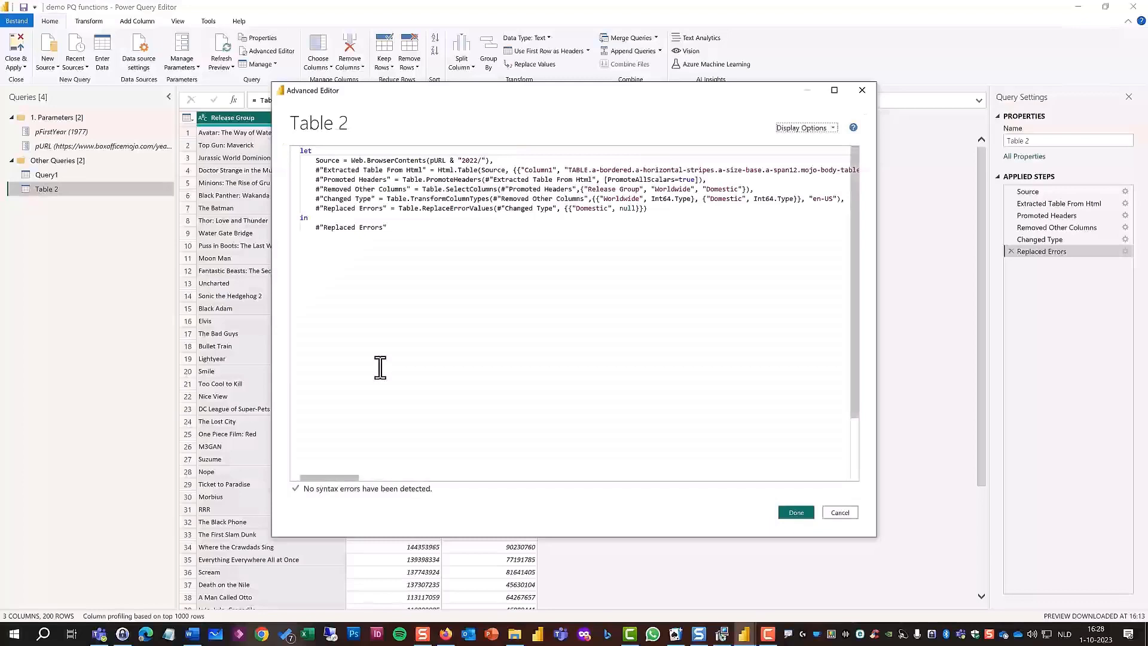
{"action": "left_click", "coordinate": [301, 149]}
{"action": "key", "text": "Return"}
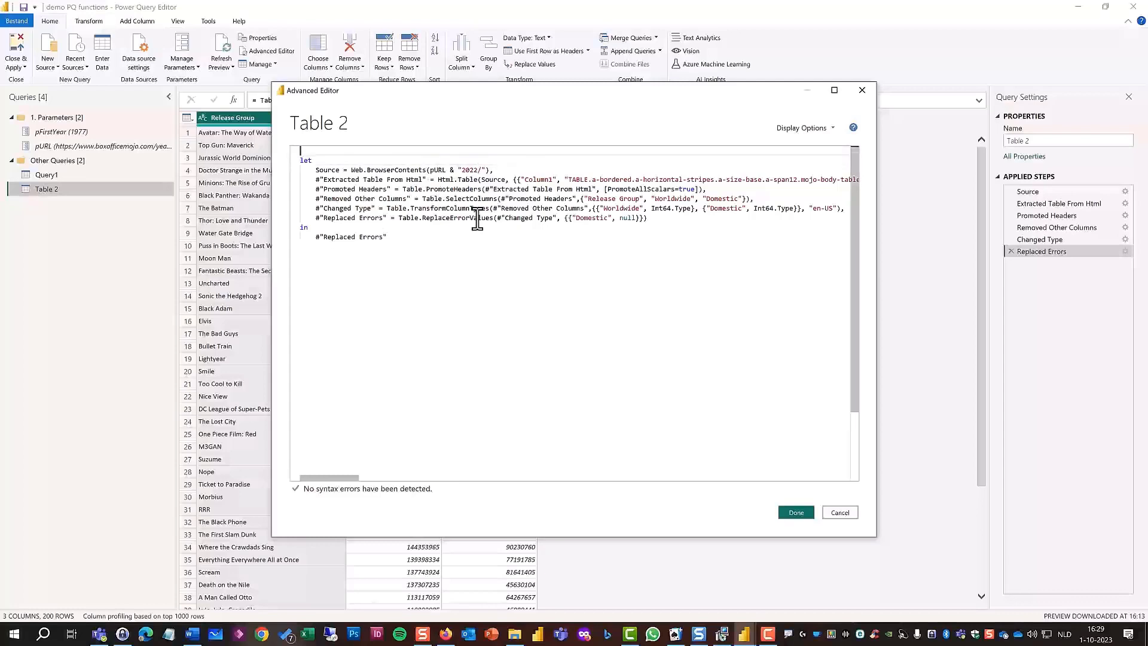
{"action": "type", "text": "let"}
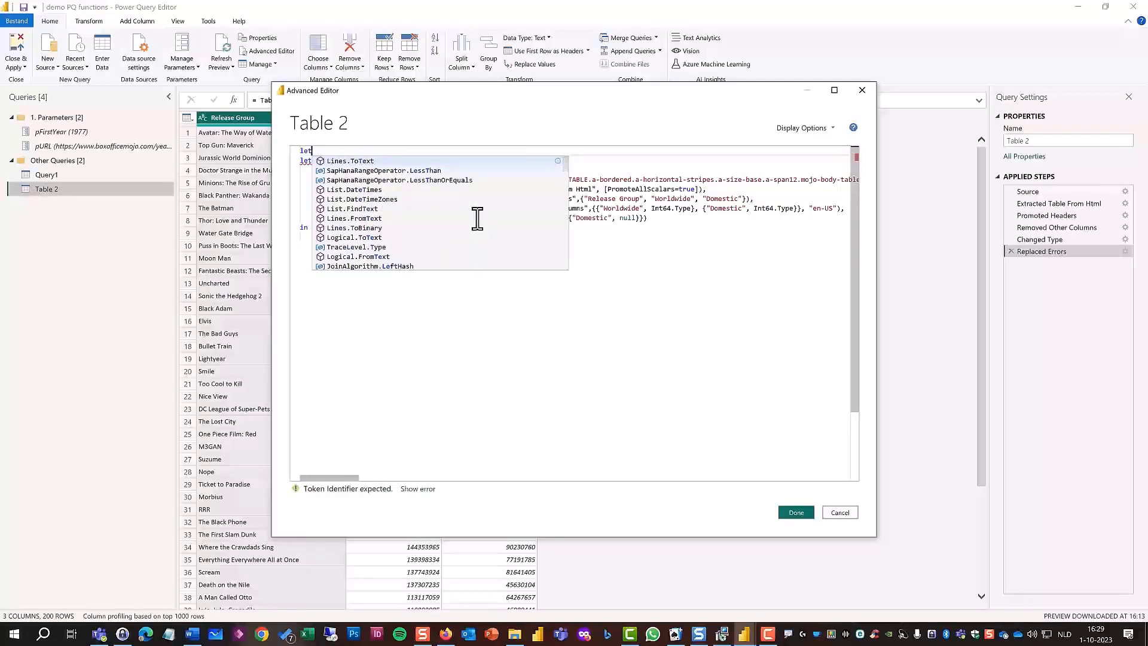
{"action": "key", "text": "Escape"}
{"action": "key", "text": "Return"}
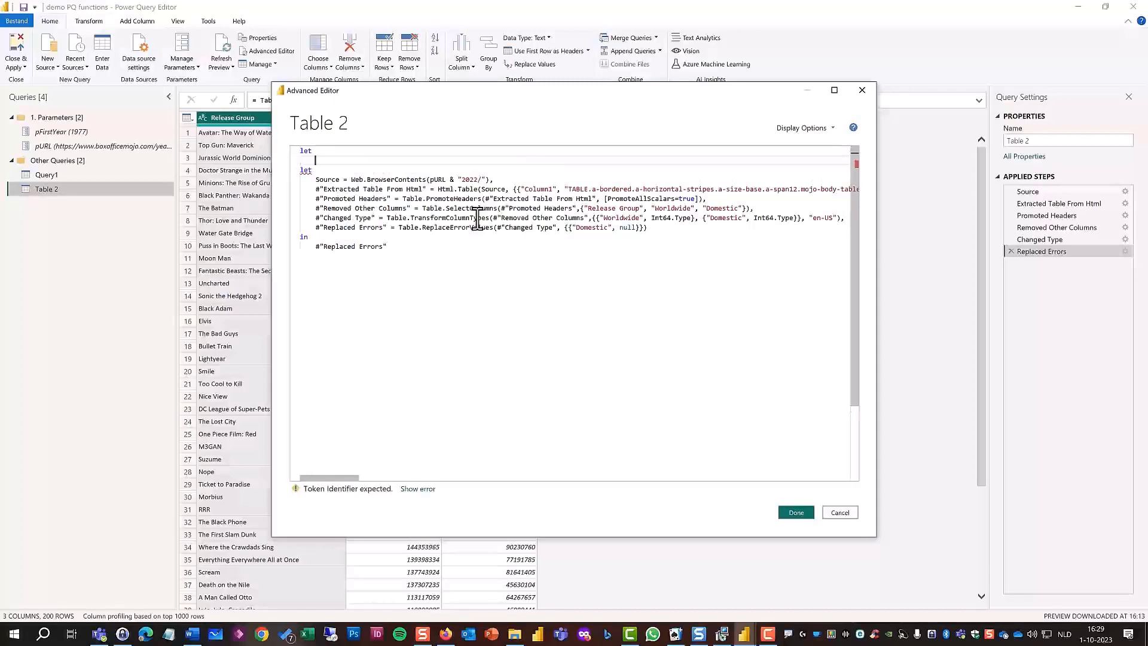
{"action": "type", "text": "So"}
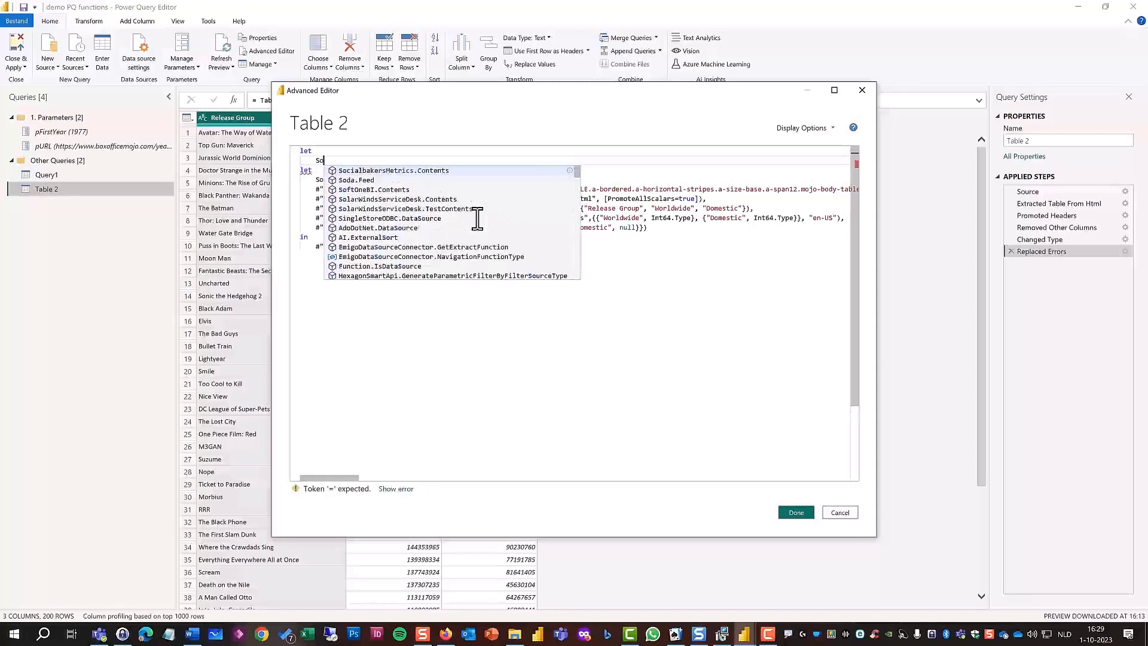
{"action": "type", "text": "urce = "}
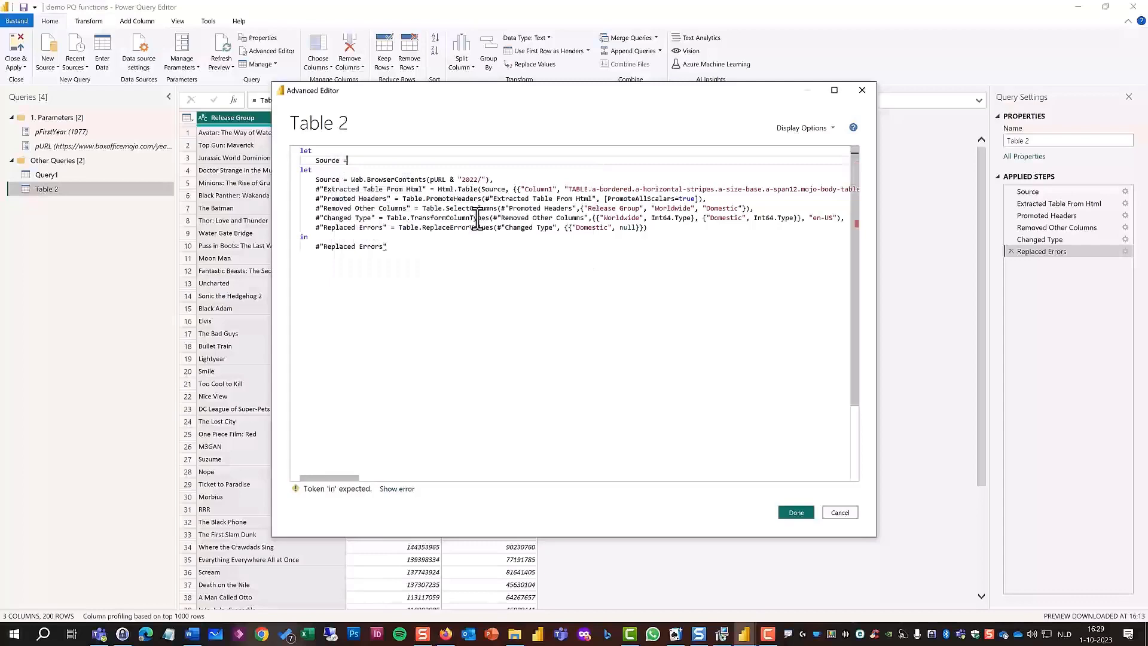
{"action": "type", "text": "("}
{"action": "type", "text": "Year "}
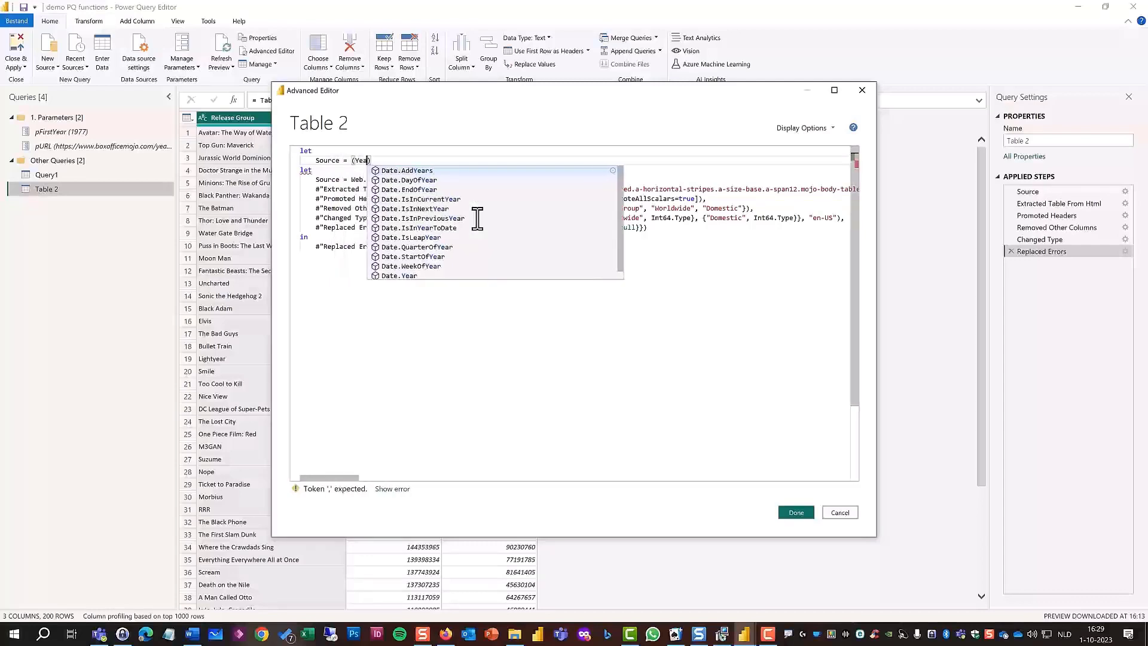
{"action": "type", "text": "as te"}
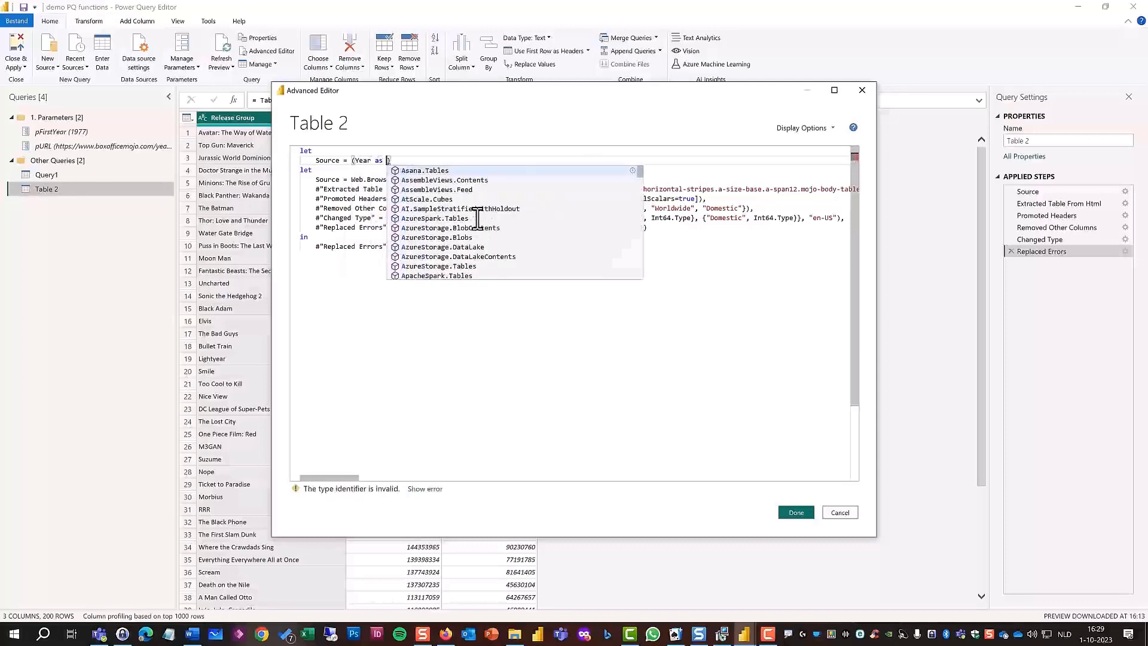
{"action": "type", "text": "xt)"}
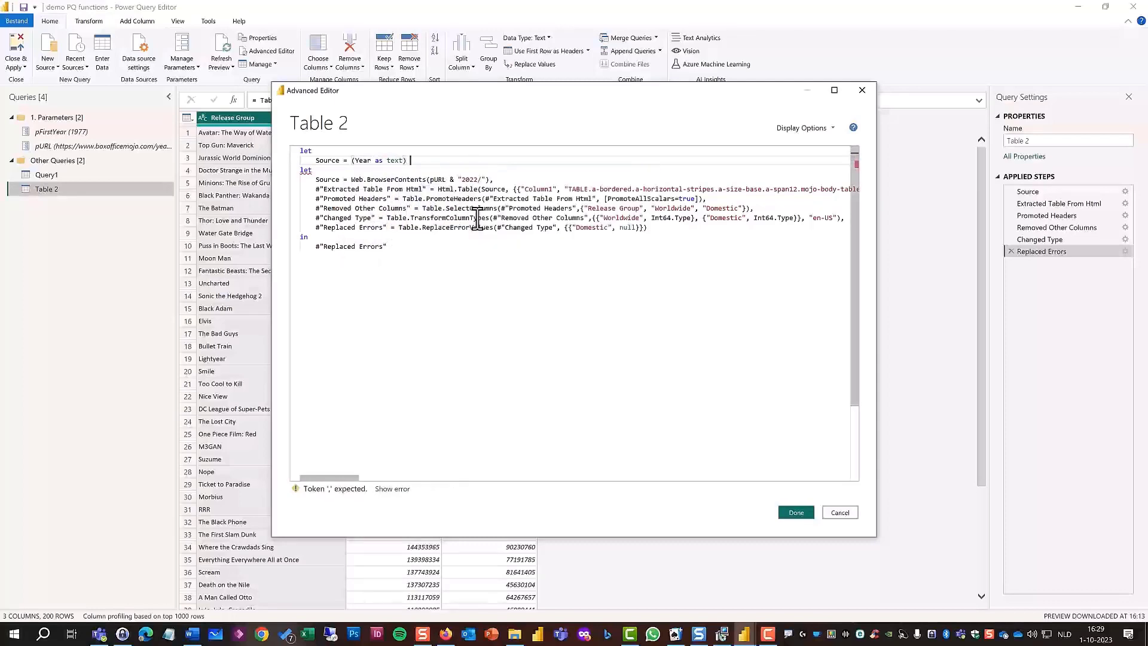
{"action": "type", "text": " =>"}
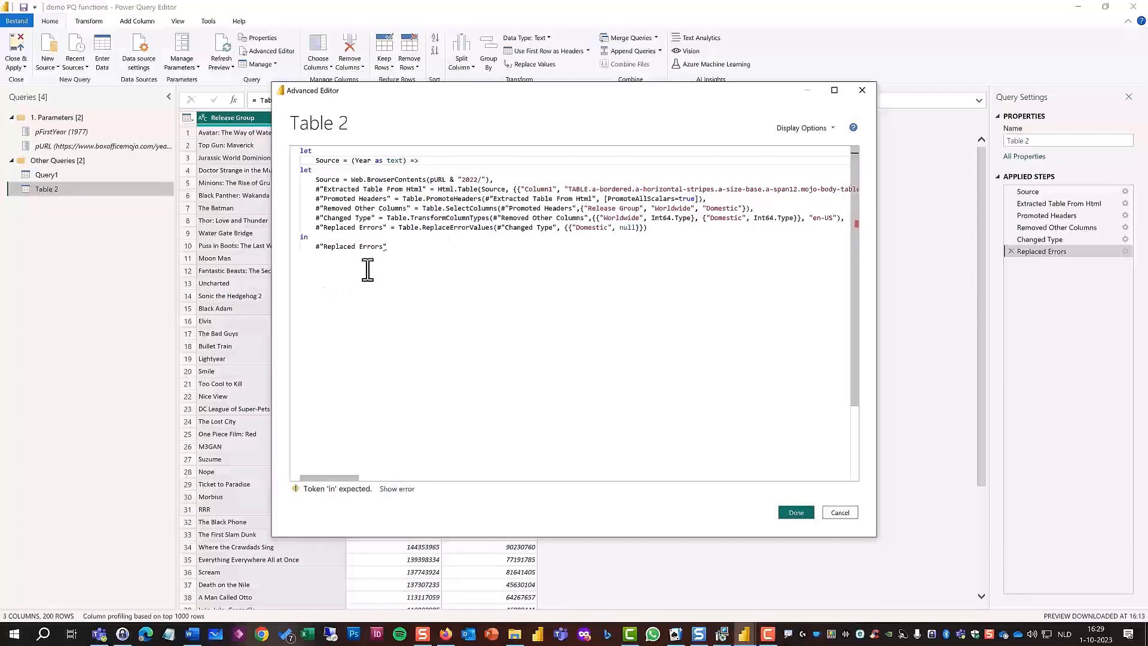
Close the outer let block at the end of Table 2's M code with an in clause returning Source.
{"action": "left_click", "coordinate": [402, 253]}
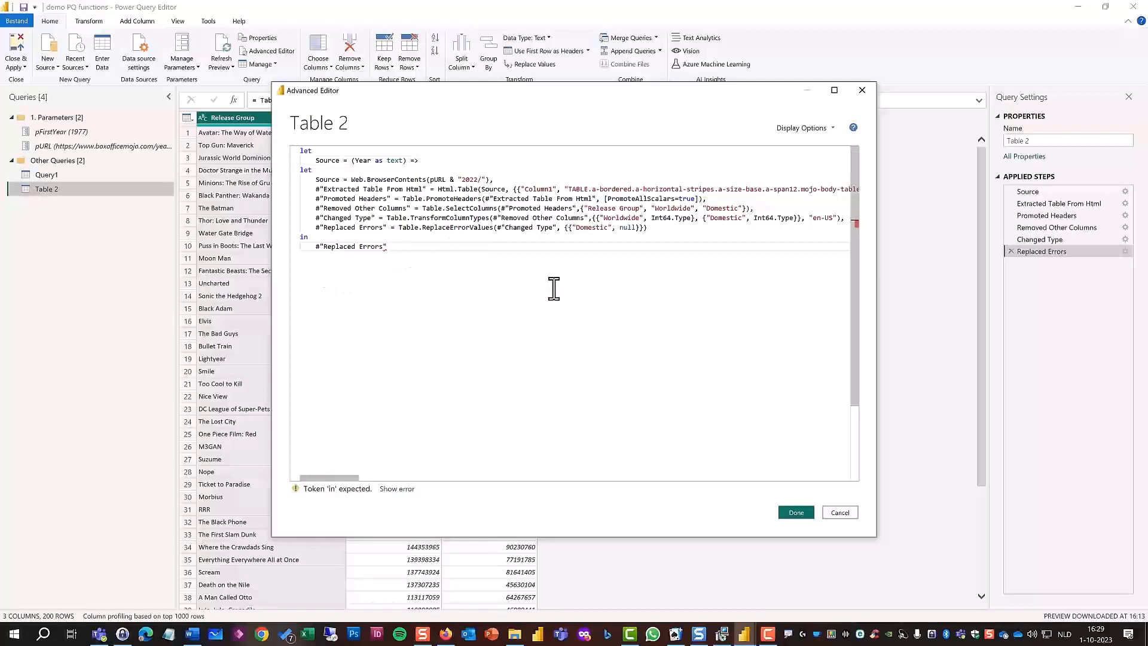
{"action": "key", "text": "Return"}
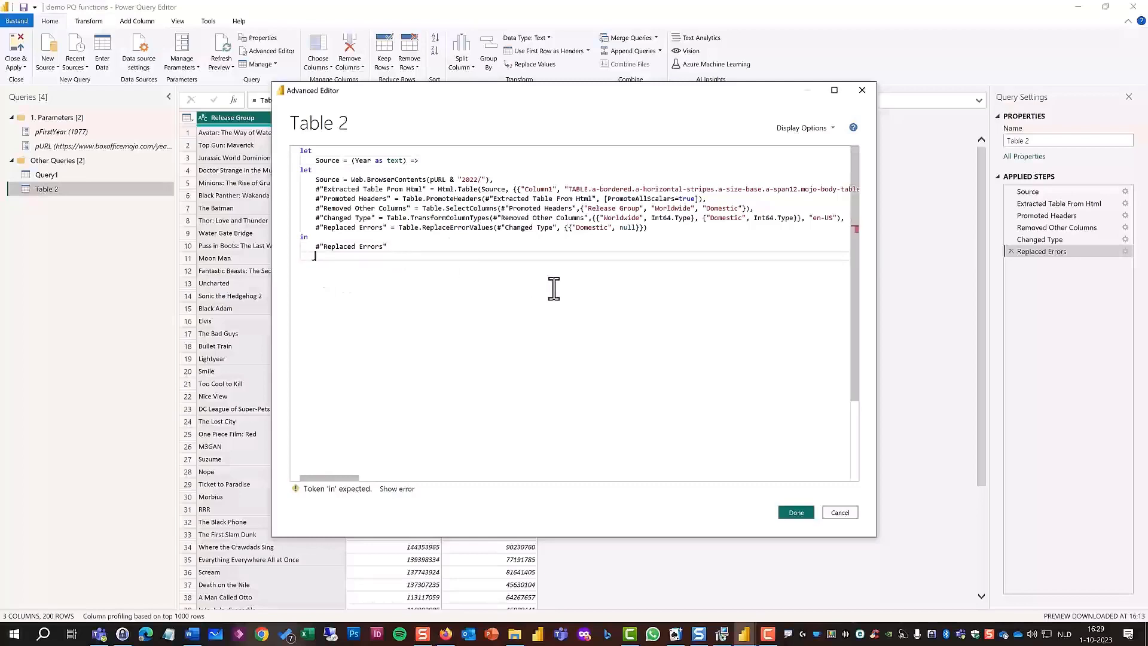
{"action": "type", "text": "in"}
{"action": "key", "text": "Return"}
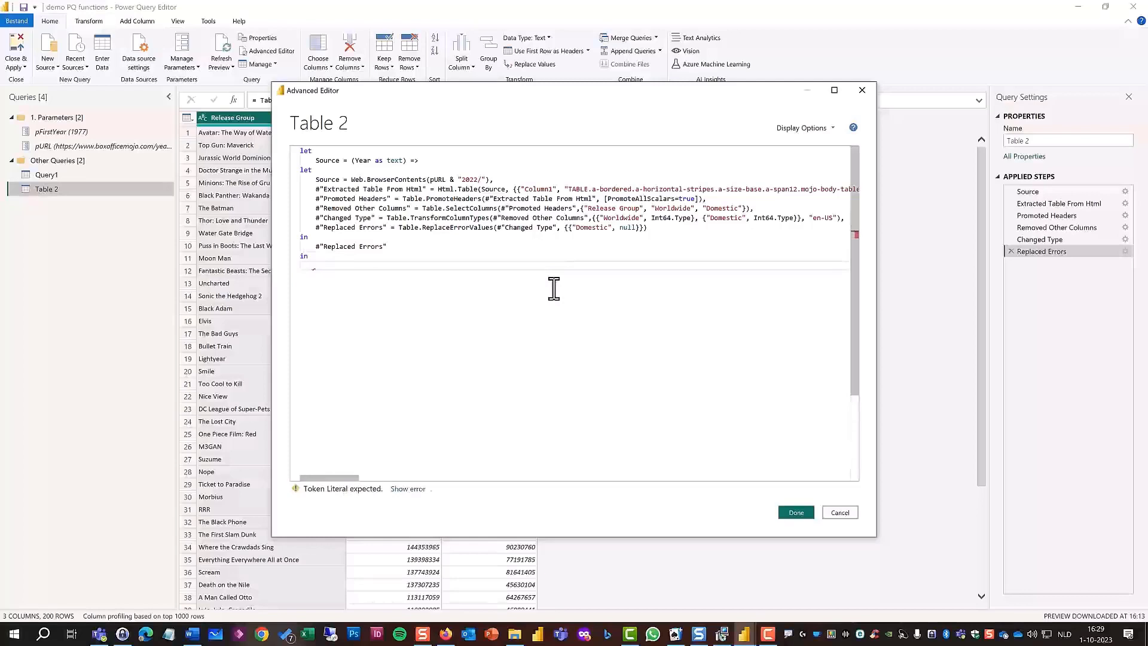
{"action": "type", "text": "Sour"}
{"action": "type", "text": "ce"}
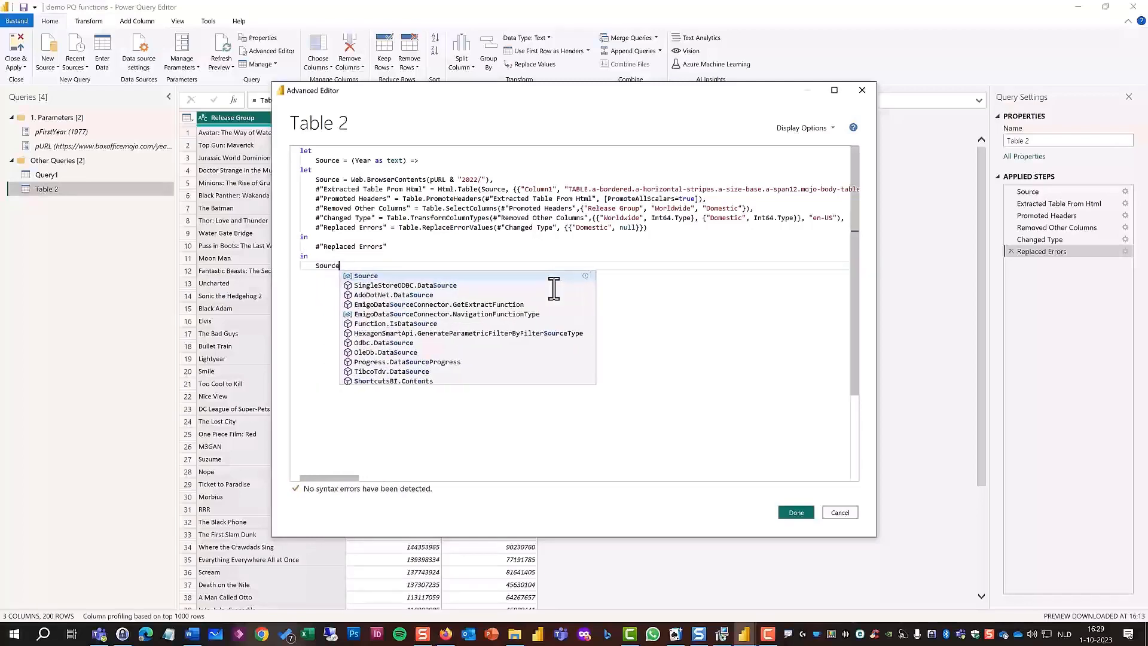
{"action": "key", "text": "Return"}
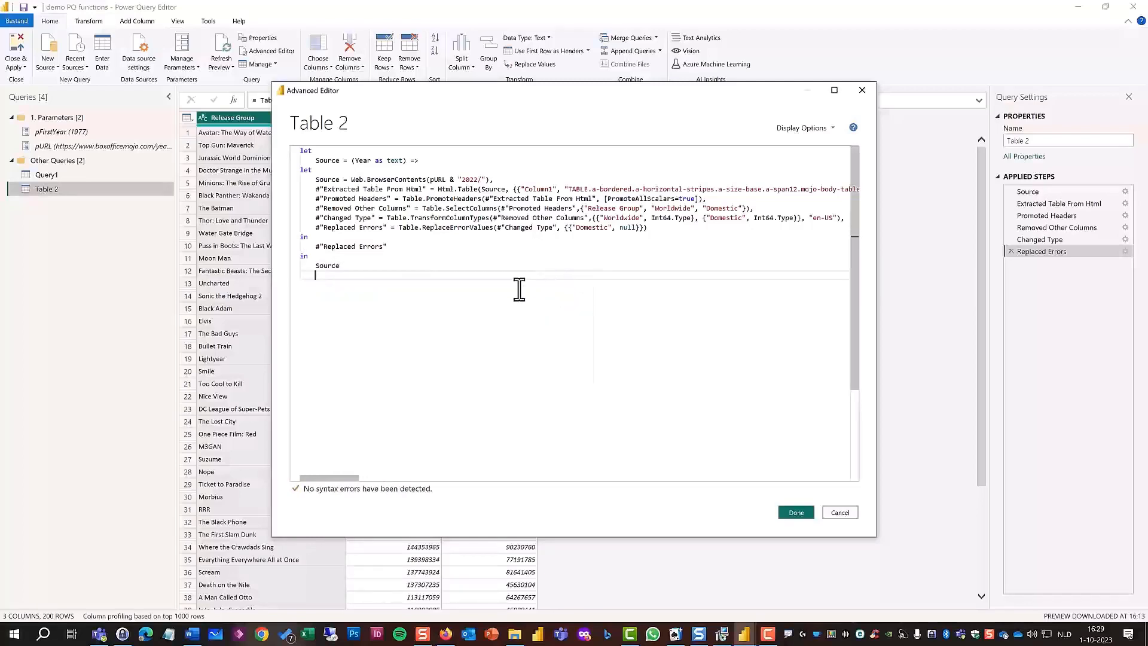
Replace the hard-coded 2022 so the inner Source reads Web.BrowserContents(pURL & Year & "/"), and apply the M code.
{"action": "left_click", "coordinate": [461, 180]}
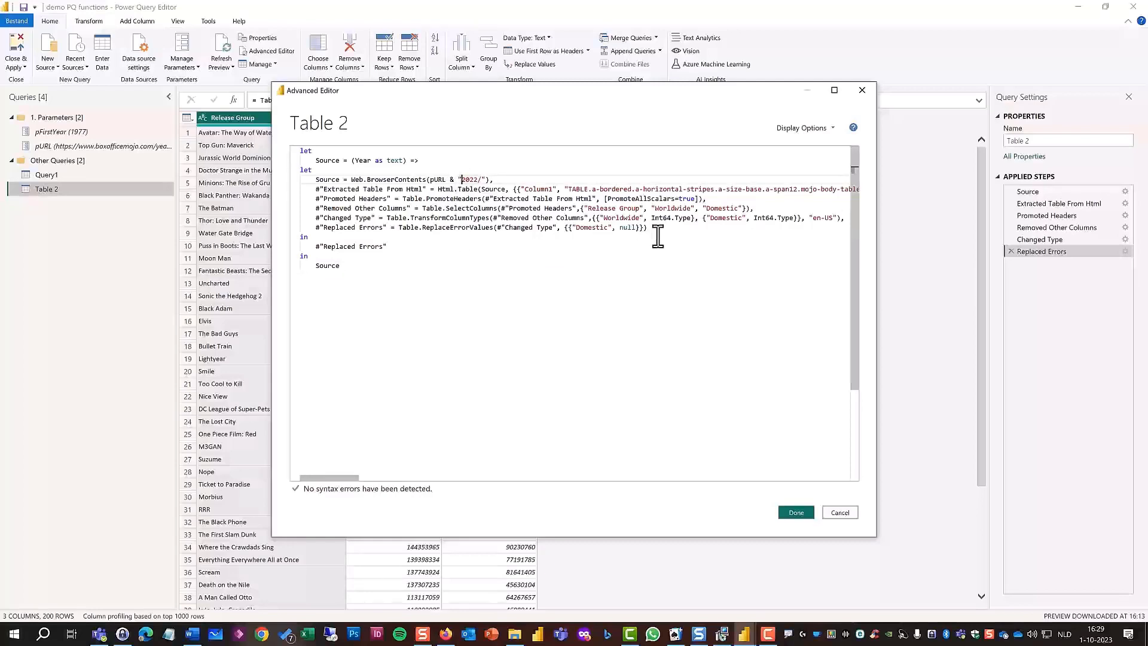
{"action": "key", "text": "Delete"}
{"action": "key", "text": "Delete"}
{"action": "key", "text": "Delete"}
{"action": "key", "text": "Delete"}
{"action": "key", "text": "Left"}
{"action": "type", "text": "Year"}
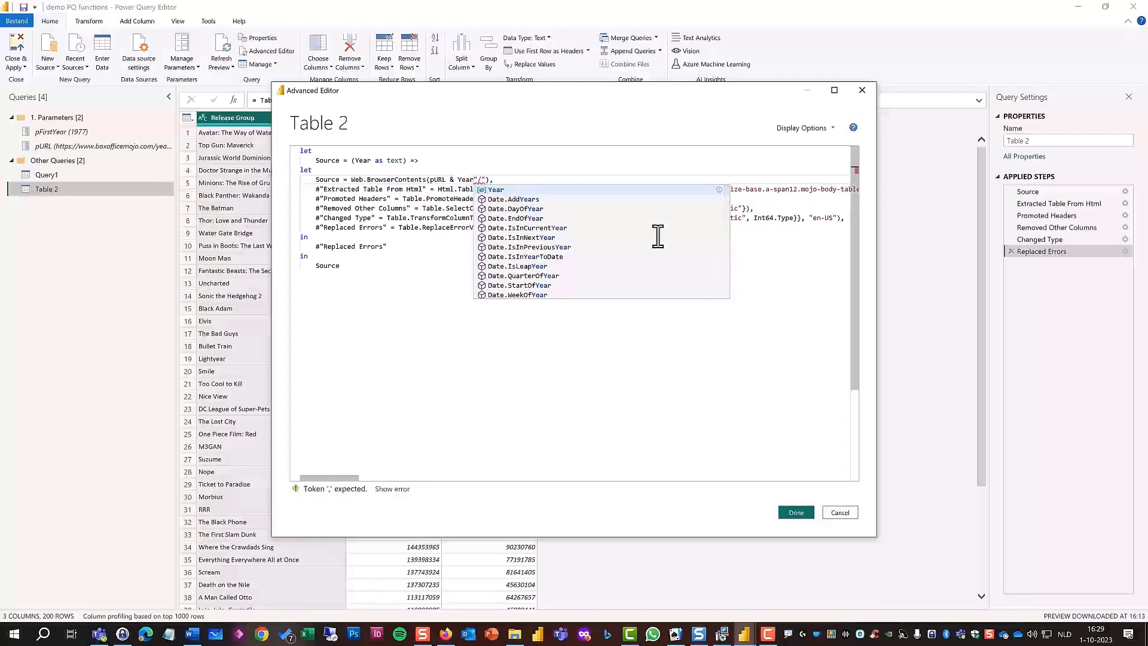
{"action": "type", "text": " &"}
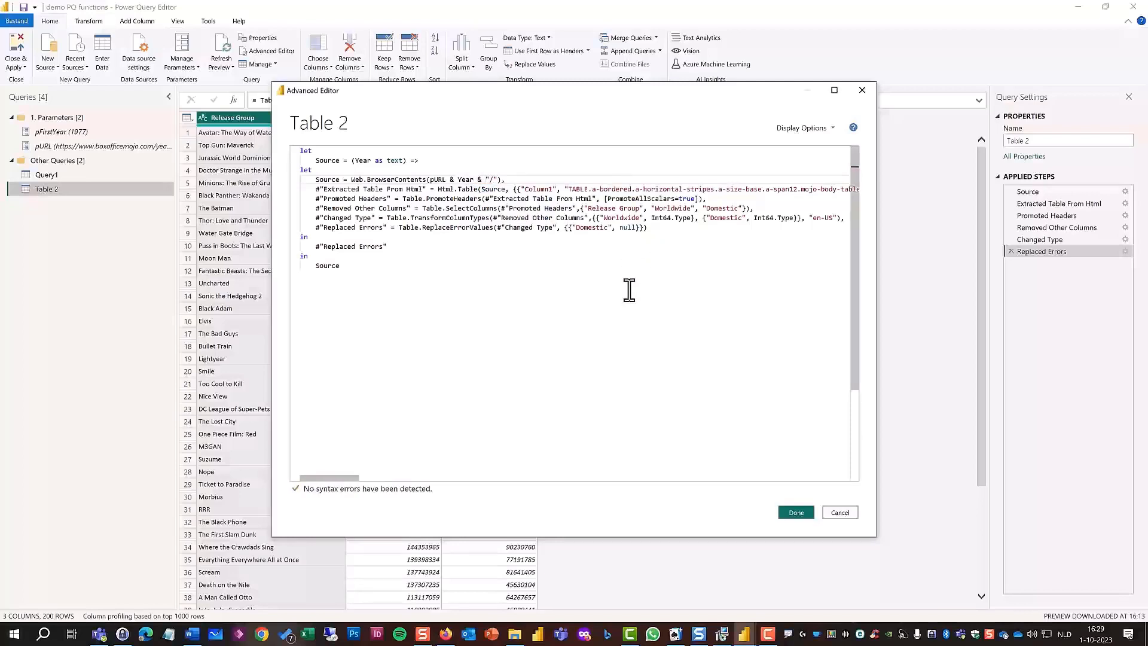
{"action": "left_click", "coordinate": [801, 513]}
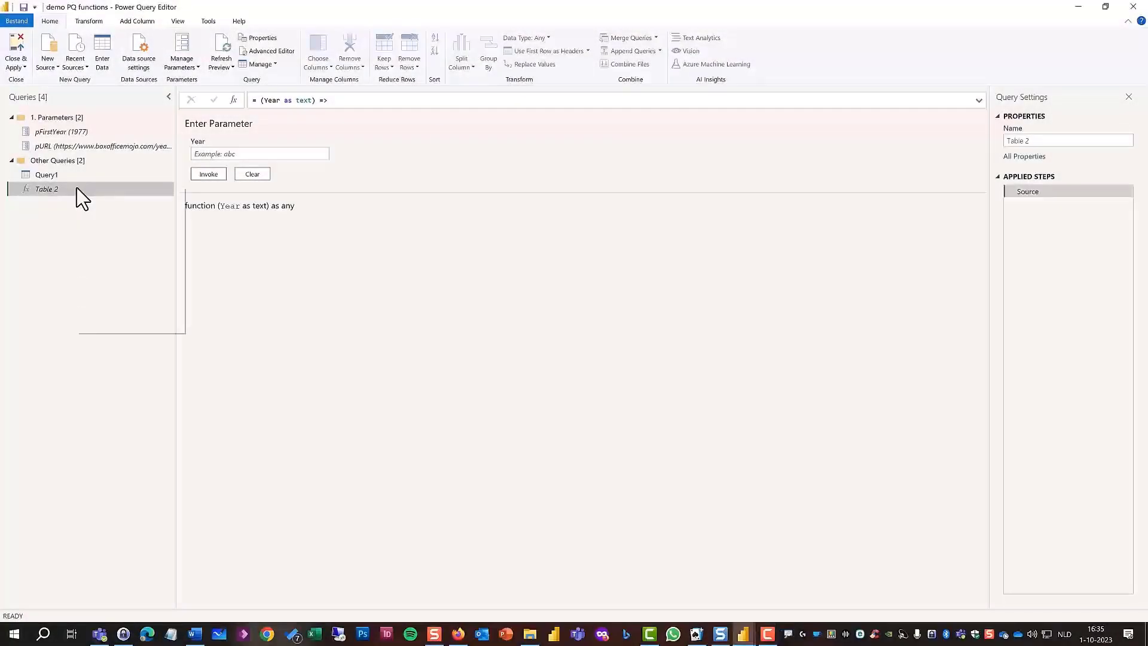
Rename the Table 2 function query as fncYear.
{"action": "right_click", "coordinate": [76, 187]}
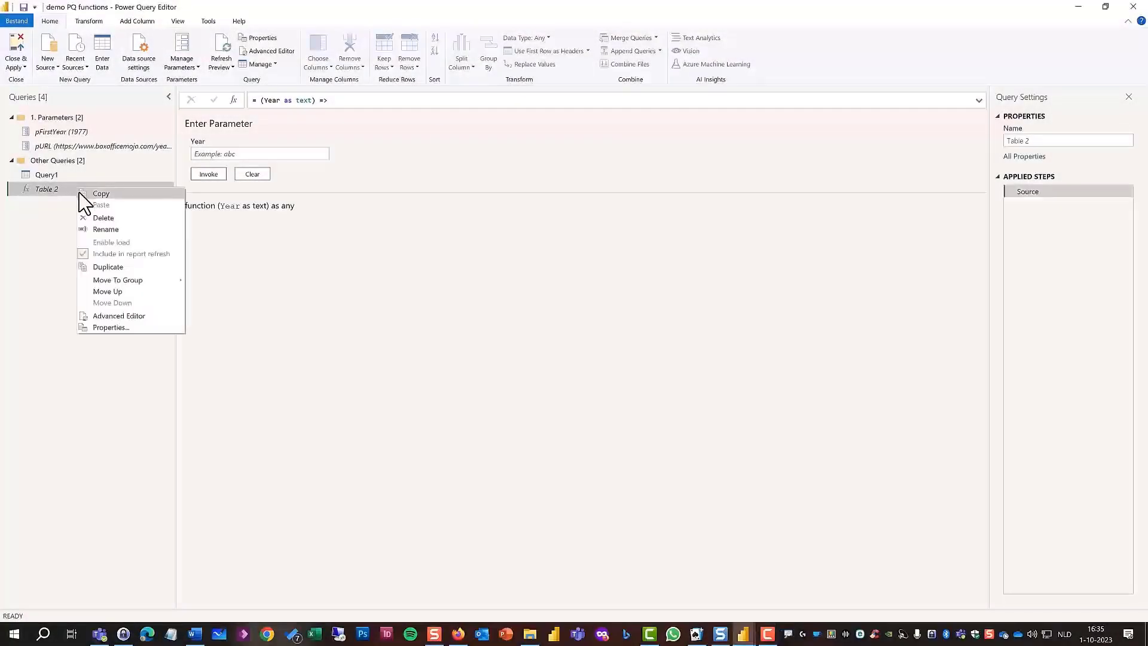
{"action": "left_click", "coordinate": [122, 230]}
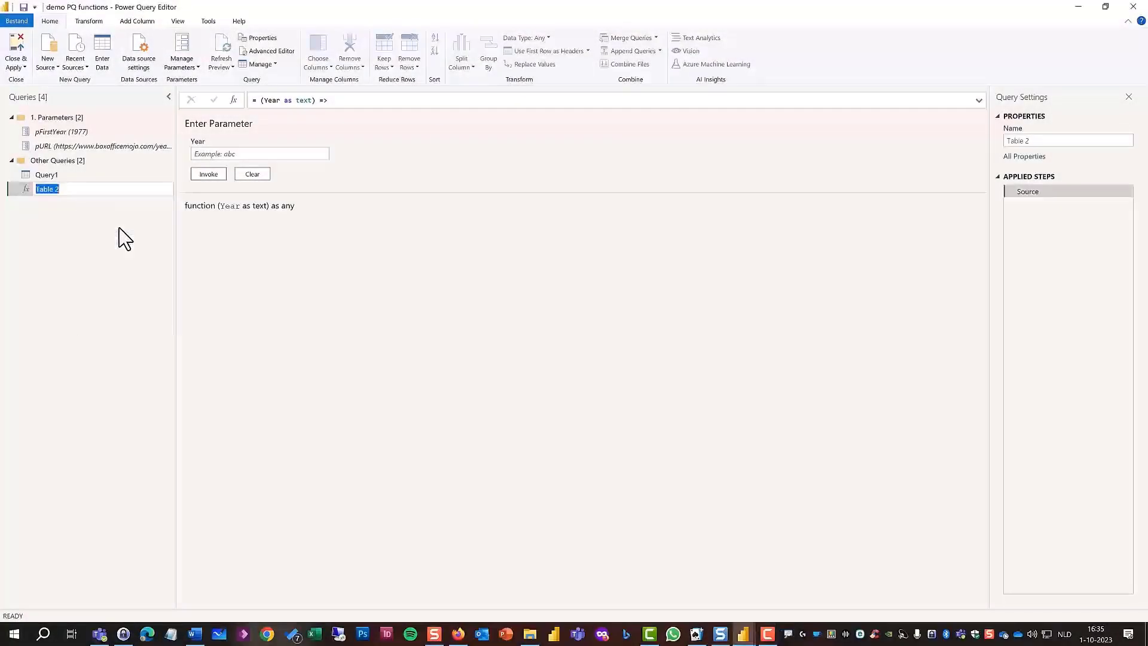
{"action": "type", "text": "fncYear"}
{"action": "key", "text": "Return"}
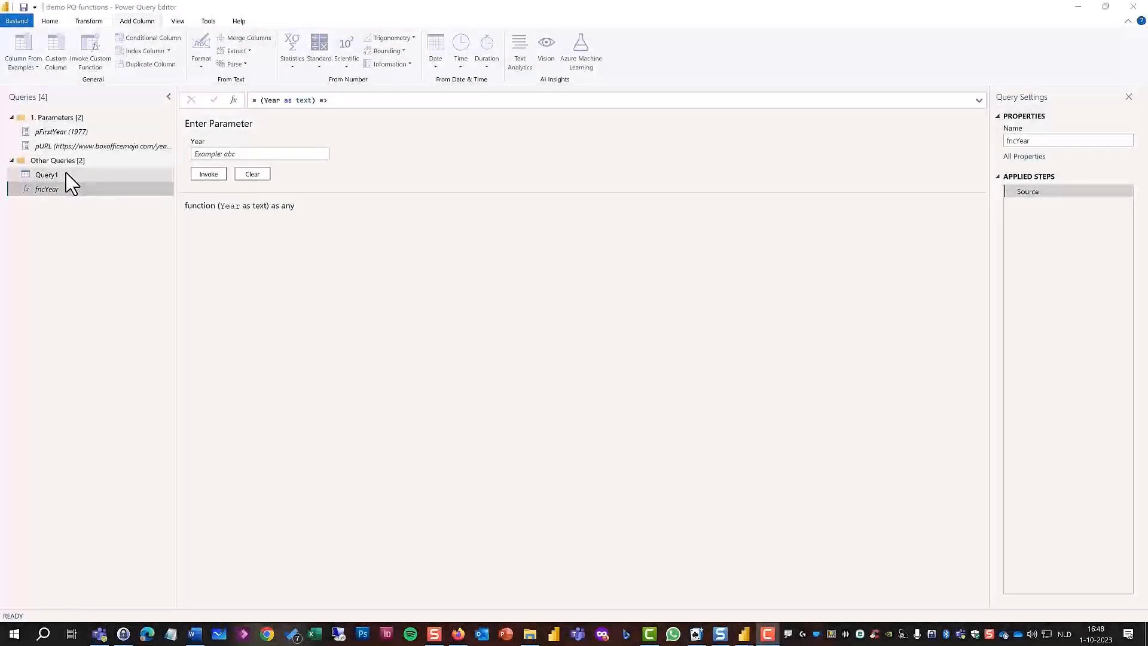
In Query1, invoke the custom function fncYear for each row in a new fncYear column, using the Year column as its argument.
{"action": "left_click", "coordinate": [65, 173]}
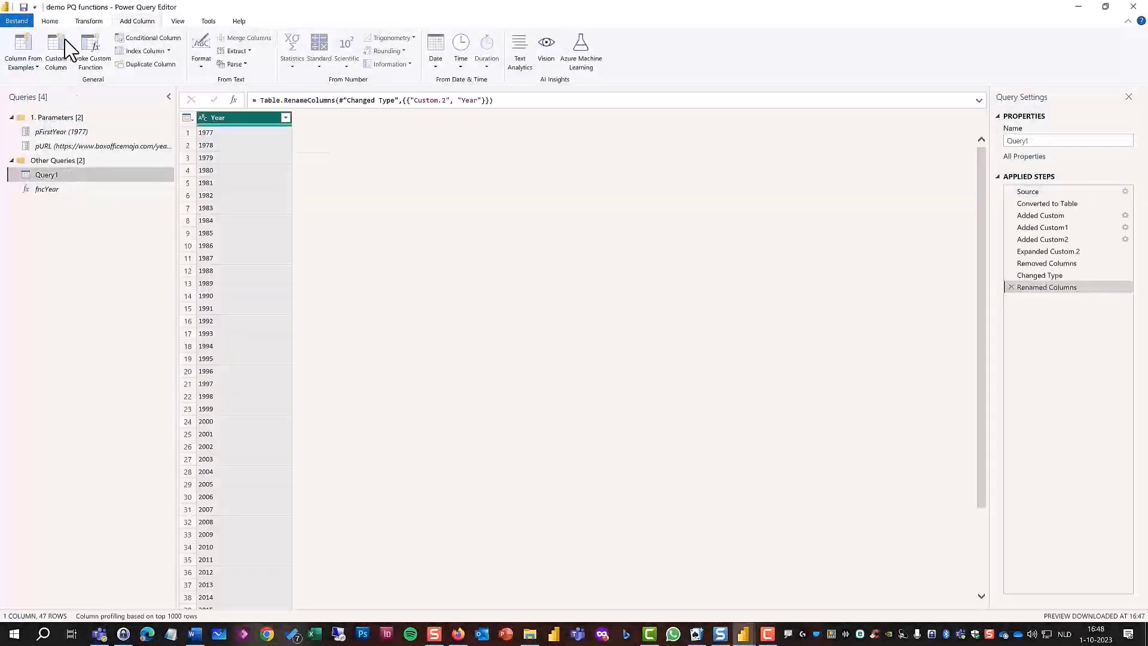
{"action": "left_click", "coordinate": [102, 65]}
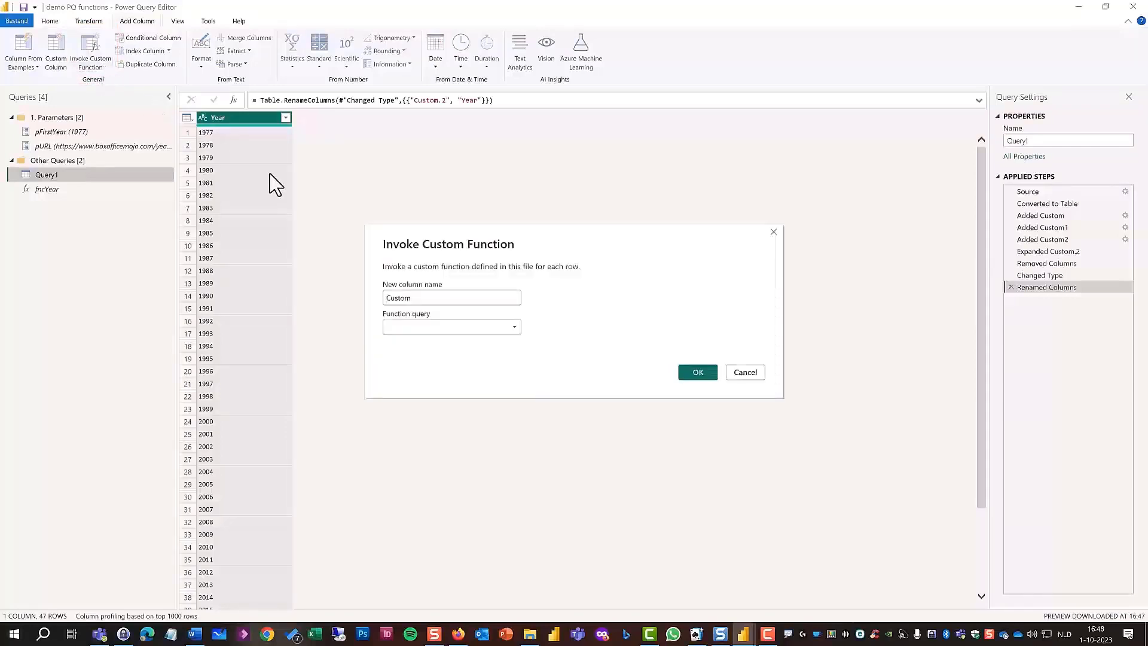
{"action": "left_click", "coordinate": [509, 327]}
{"action": "left_click", "coordinate": [481, 340]}
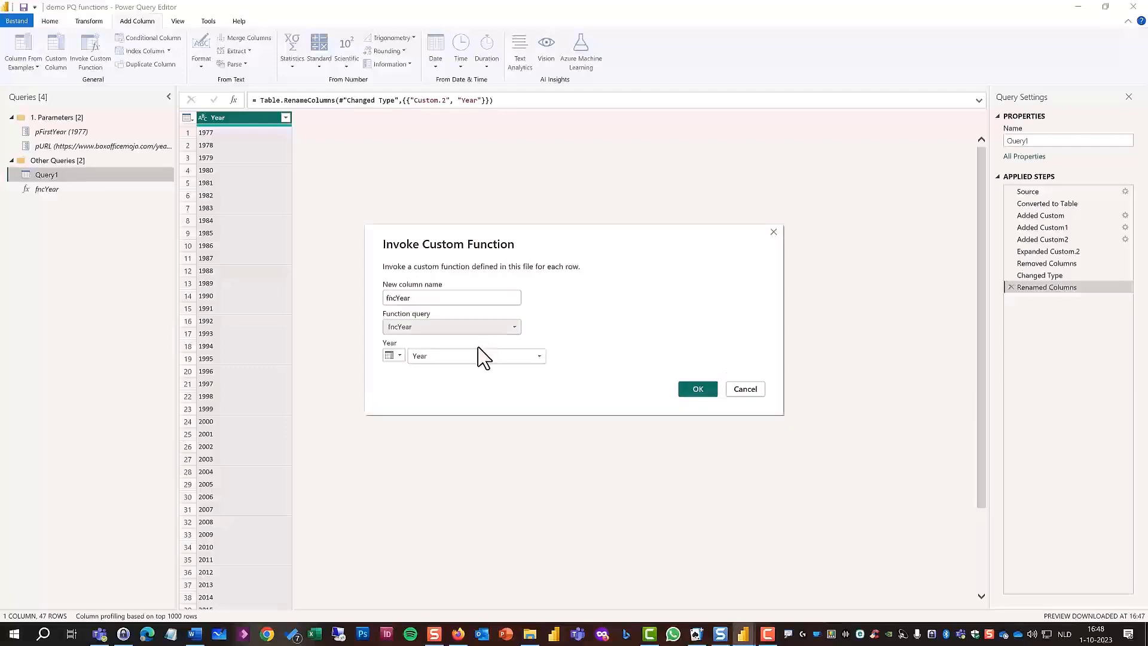
{"action": "left_click", "coordinate": [697, 389]}
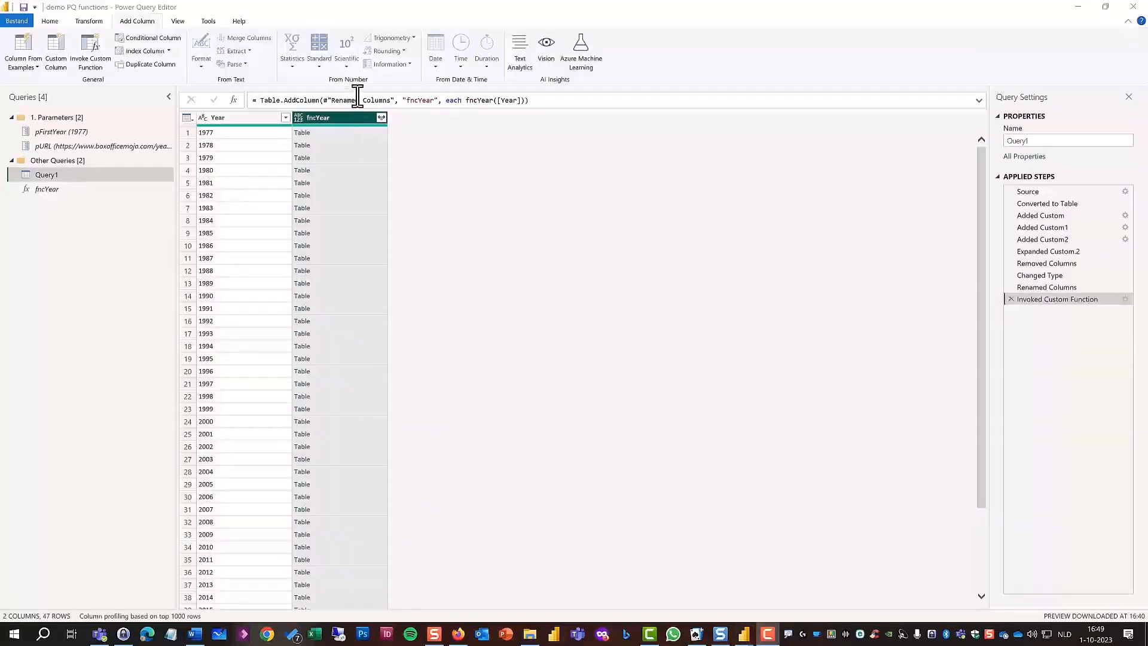
Expand the fncYear column into Release Group, Worldwide and Domestic without using the original column name as prefix.
{"action": "left_click_drag", "start_coordinate": [363, 108], "coordinate": [404, 130]}
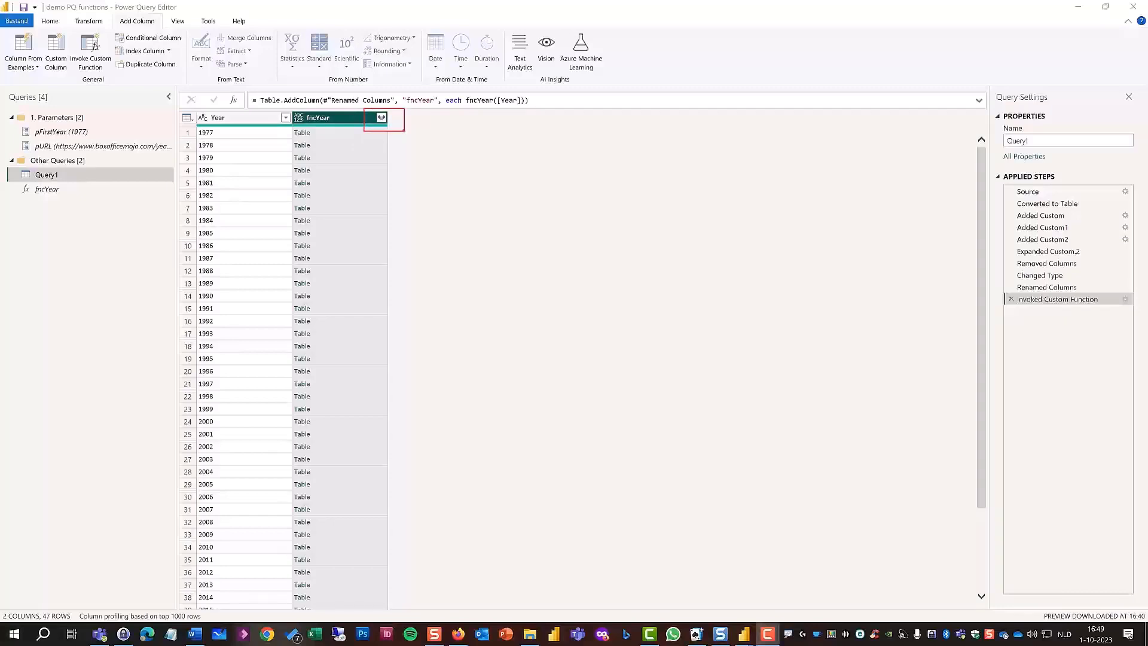
{"action": "key", "text": "Escape"}
{"action": "left_click", "coordinate": [381, 117]}
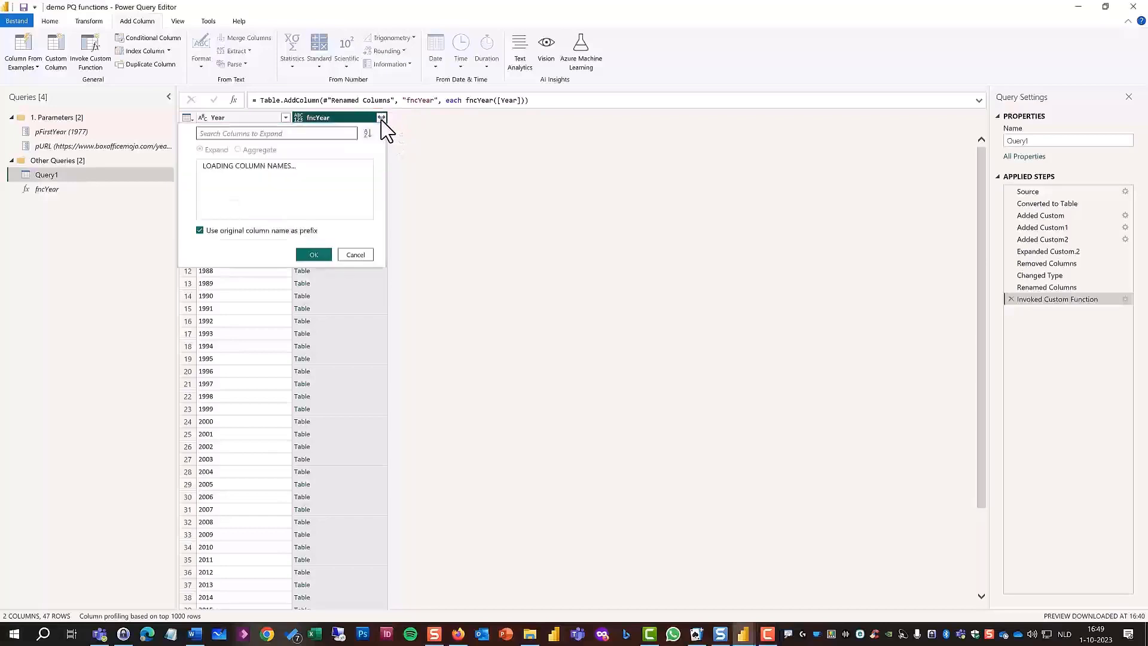
{"action": "left_click", "coordinate": [201, 230]}
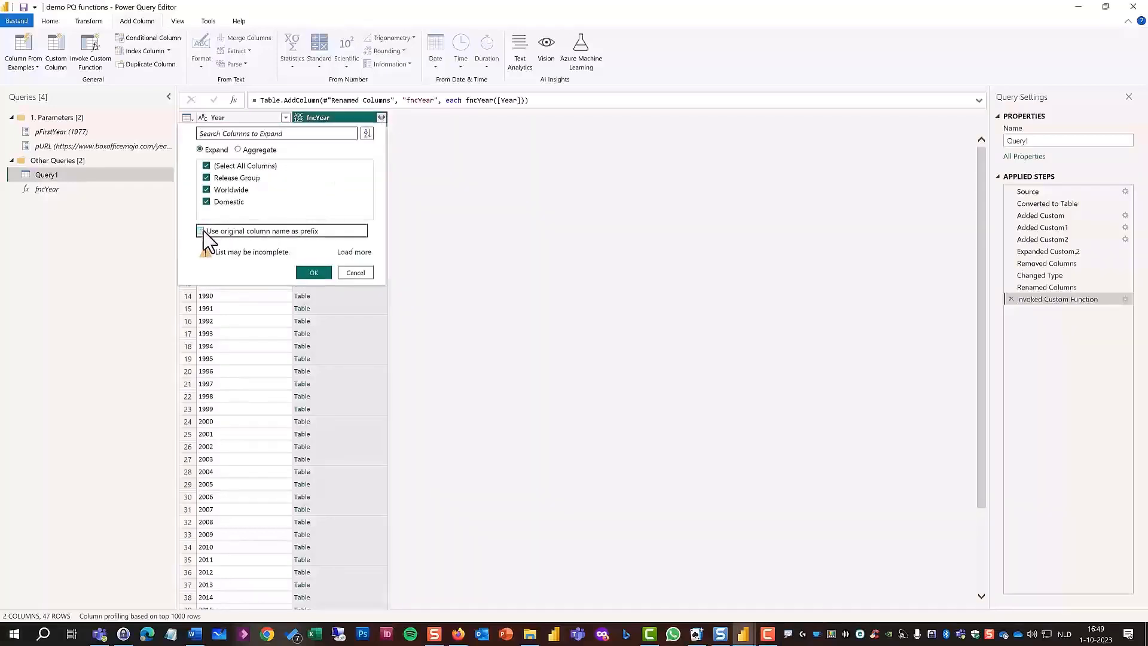
{"action": "left_click", "coordinate": [319, 272]}
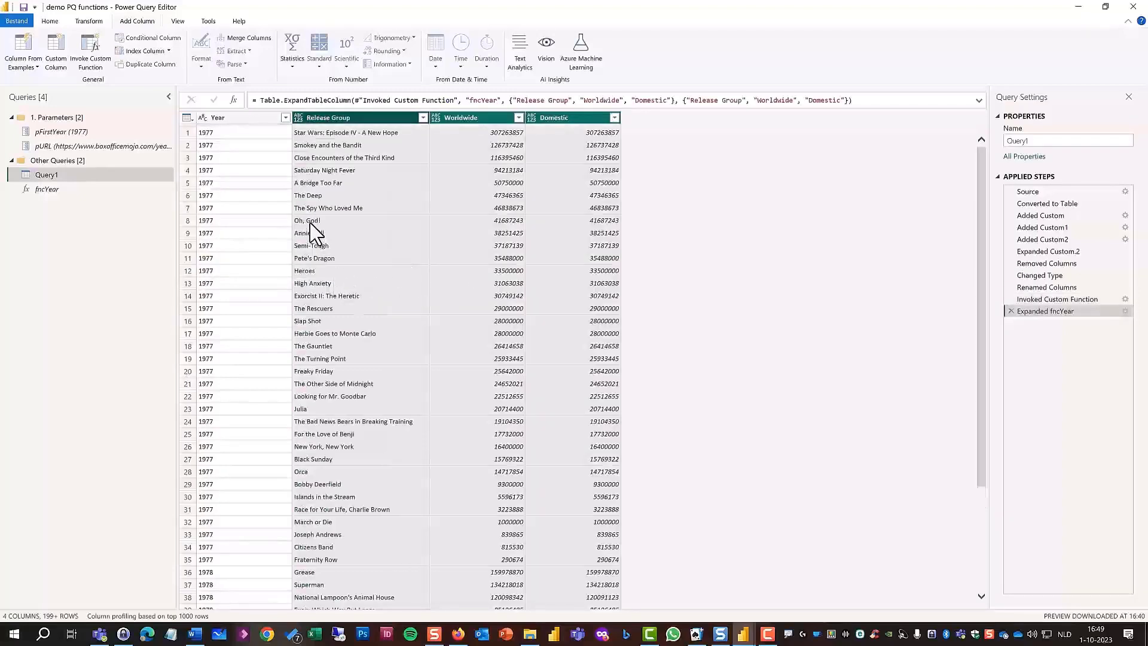
Detect the data types of all four columns in Query1.
{"action": "key", "text": "ctrl+a"}
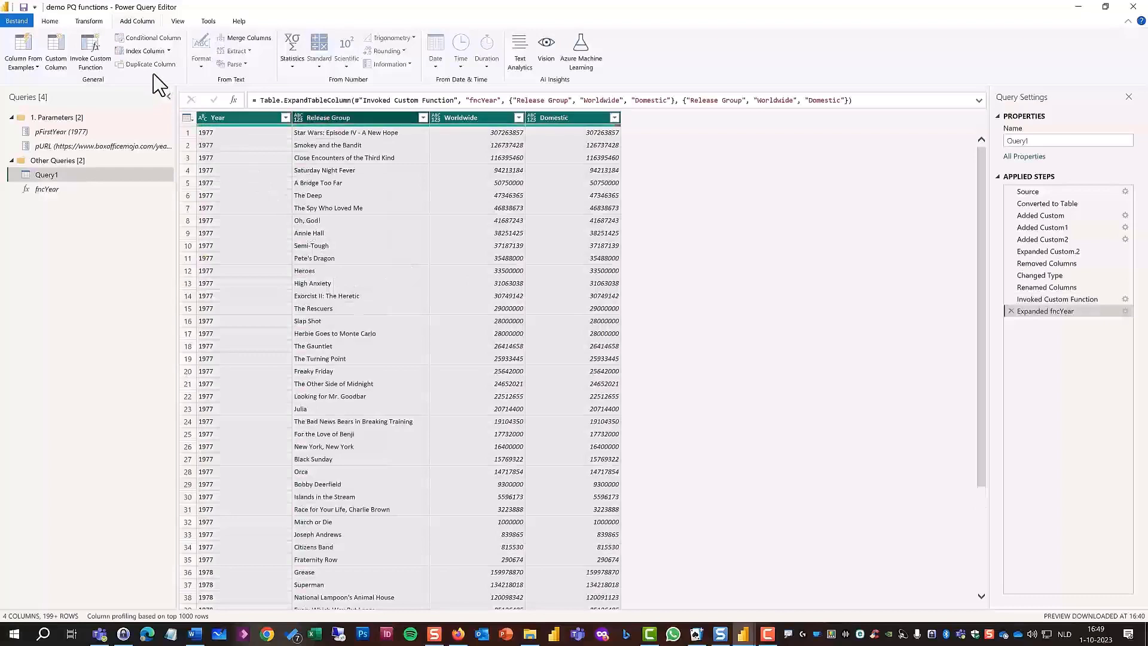
{"action": "left_click", "coordinate": [89, 21]}
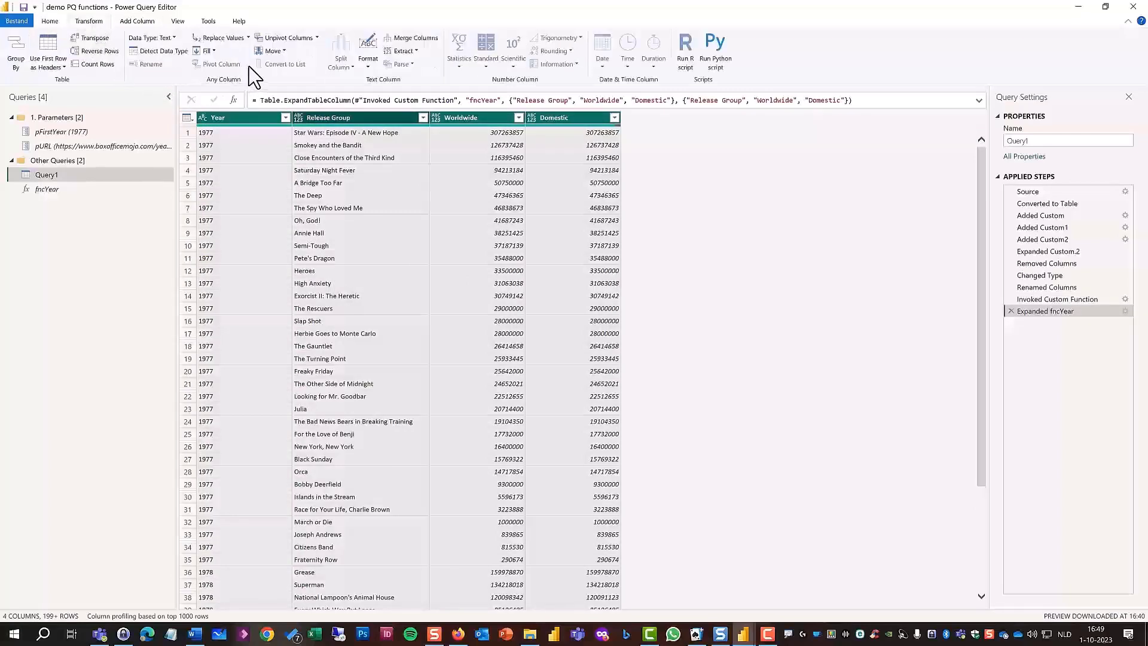
{"action": "left_click", "coordinate": [185, 51]}
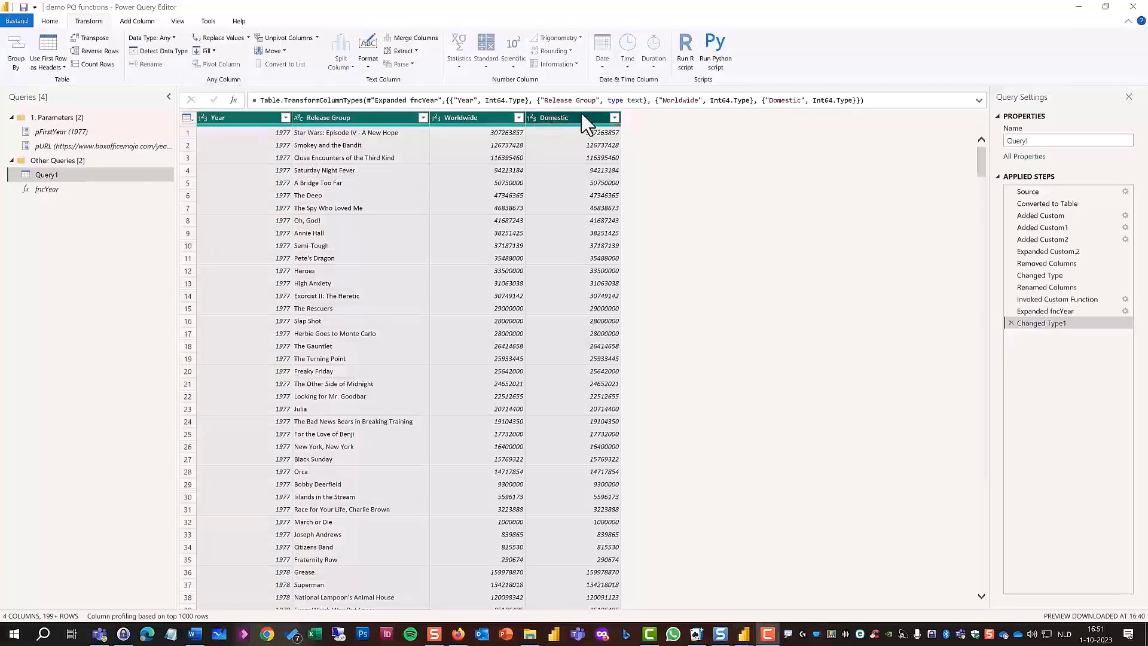
Rename the Query1 query as fMovies.
{"action": "double_click", "coordinate": [1047, 141]}
{"action": "type", "text": "fMovies"}
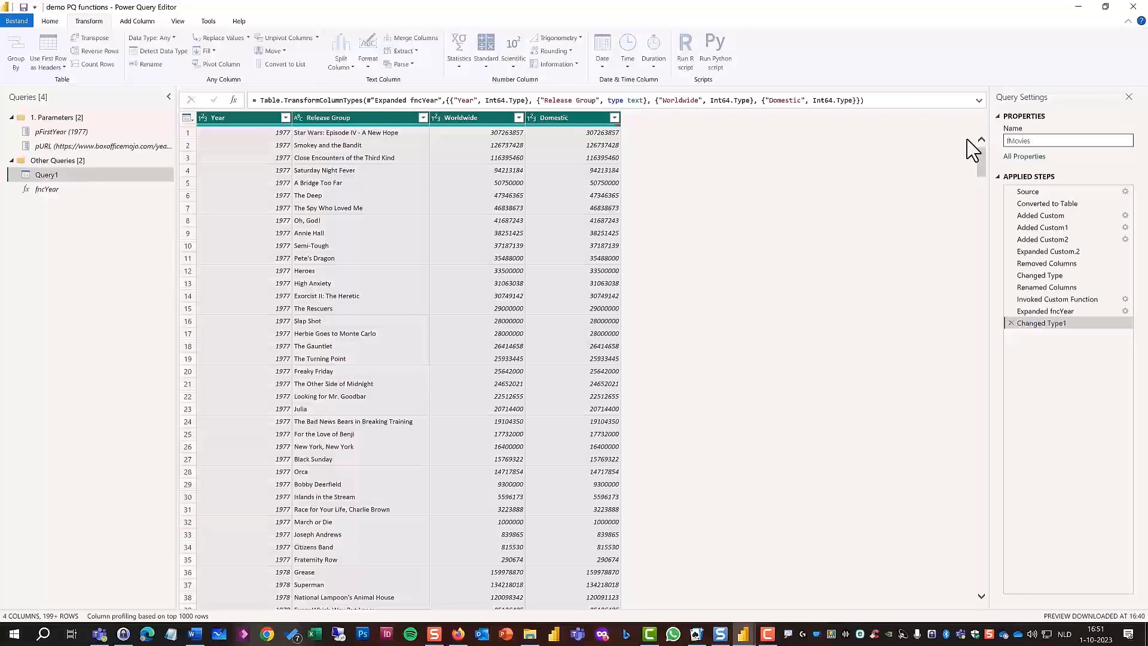
{"action": "key", "text": "Return"}
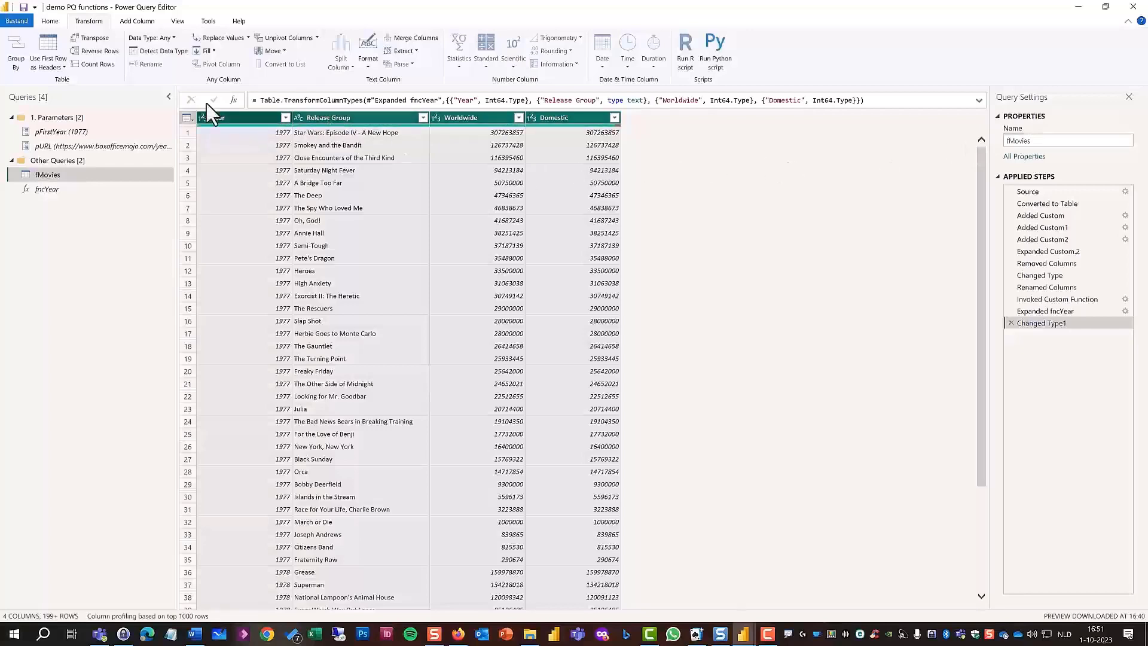
Close the query editor and apply the queries to load the fMovies table into the data model.
{"action": "left_click", "coordinate": [52, 22]}
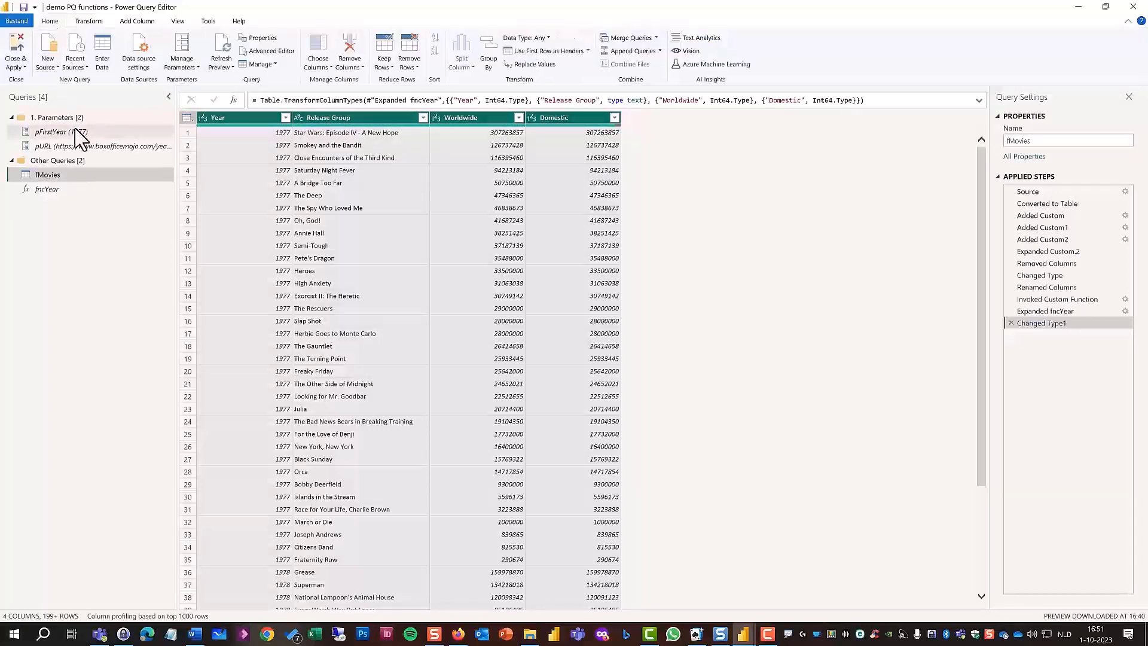
{"action": "left_click", "coordinate": [24, 67]}
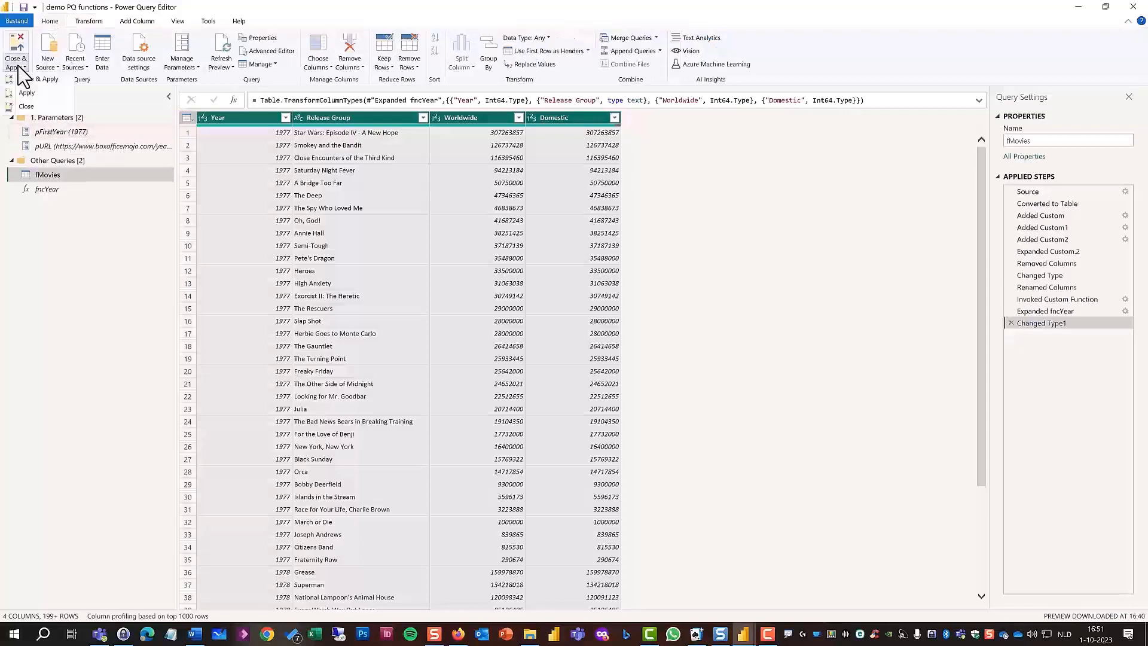
{"action": "left_click", "coordinate": [57, 79]}
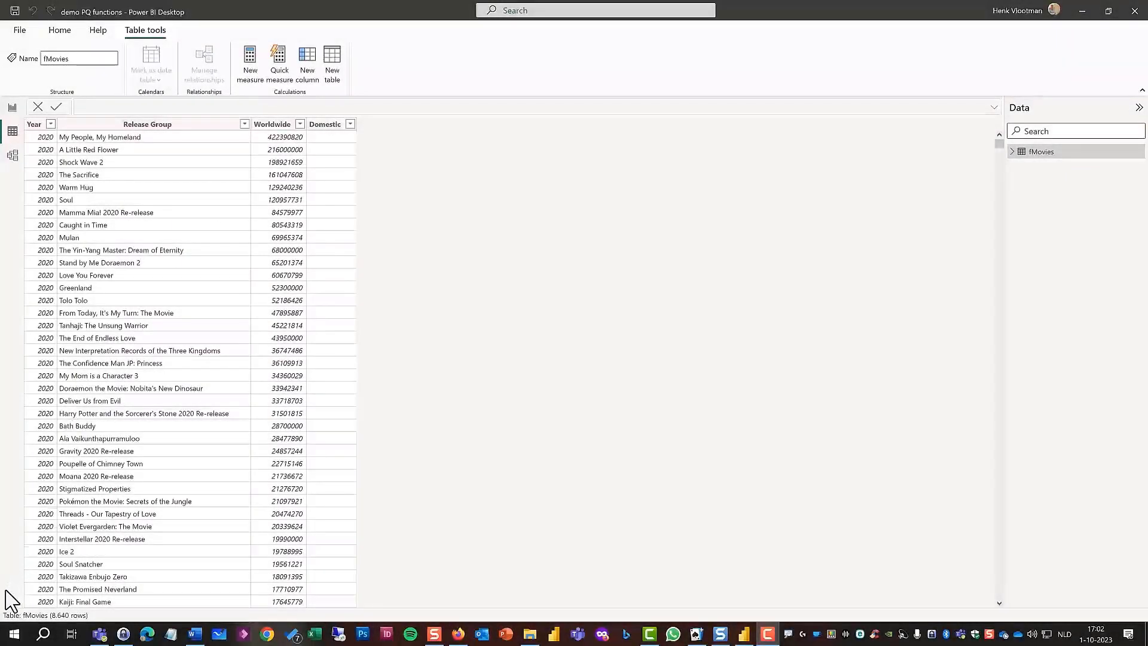
Check the loaded fMovies table's row count and the years available in the Year column's filter list.
{"action": "key", "text": "ctrl+2"}
{"action": "mouse_move", "coordinate": [24, 608]}
{"action": "left_mouse_down"}
{"action": "mouse_move", "coordinate": [100, 622]}
{"action": "mouse_move", "coordinate": [90, 625]}
{"action": "left_mouse_up"}
{"action": "key", "text": "Escape"}
{"action": "left_click", "coordinate": [51, 125]}
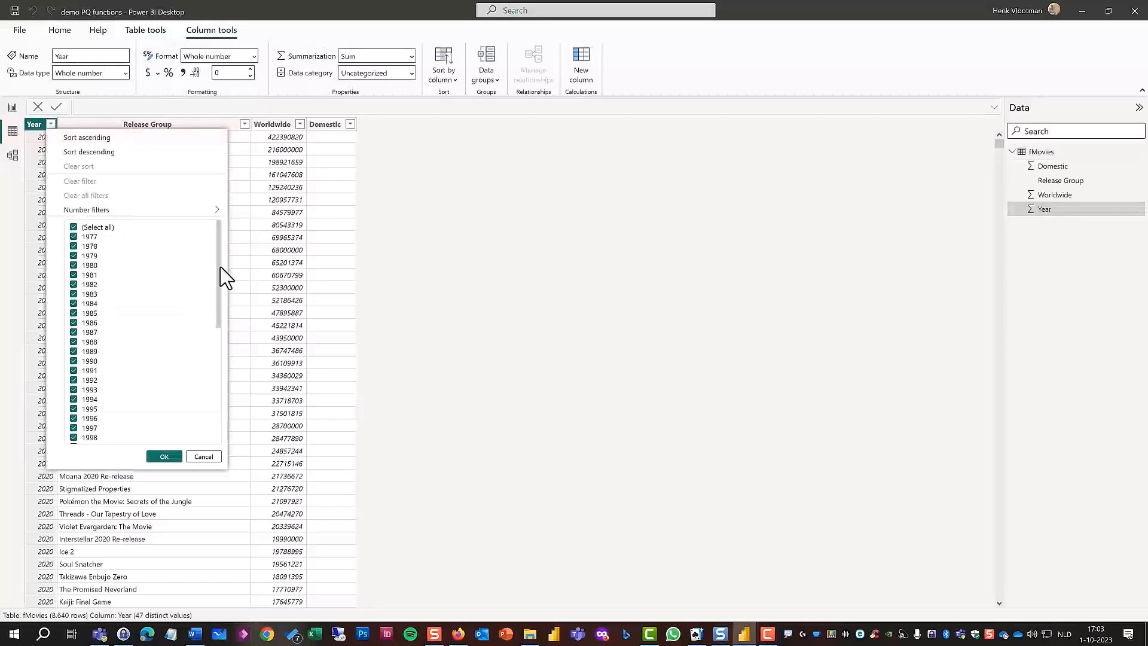
{"action": "mouse_move", "coordinate": [217, 266]}
{"action": "left_mouse_down"}
{"action": "mouse_move", "coordinate": [216, 410]}
{"action": "mouse_move", "coordinate": [218, 260]}
{"action": "left_mouse_up"}
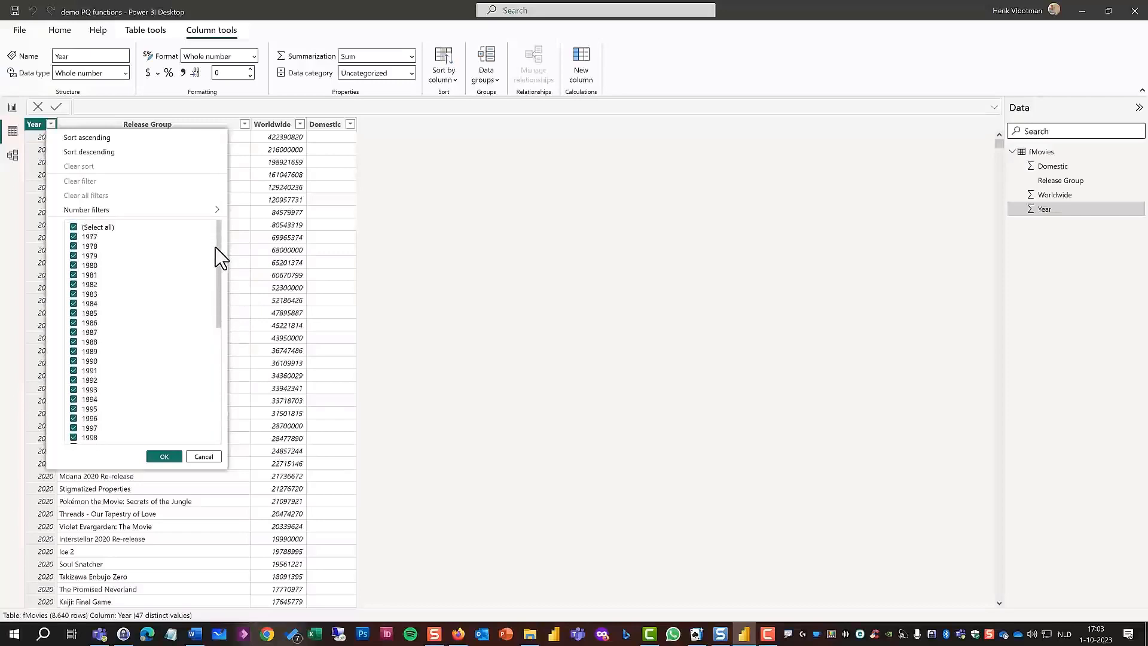
{"action": "left_click", "coordinate": [163, 456]}
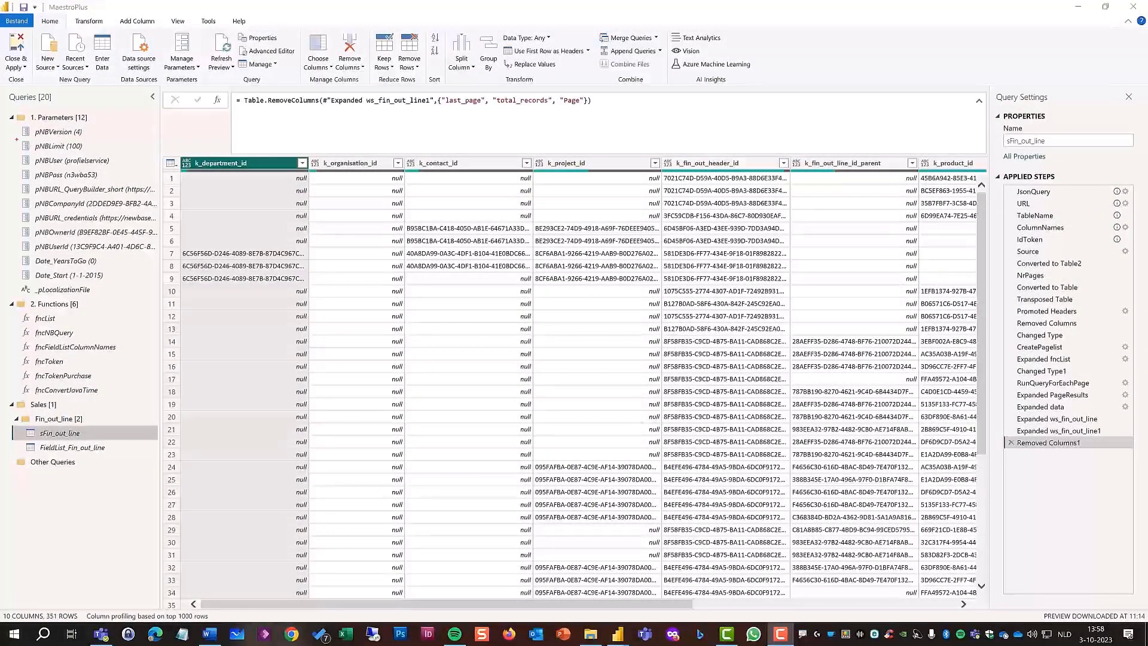
{"action": "left_click_drag", "start_coordinate": [10, 138], "coordinate": [102, 153]}
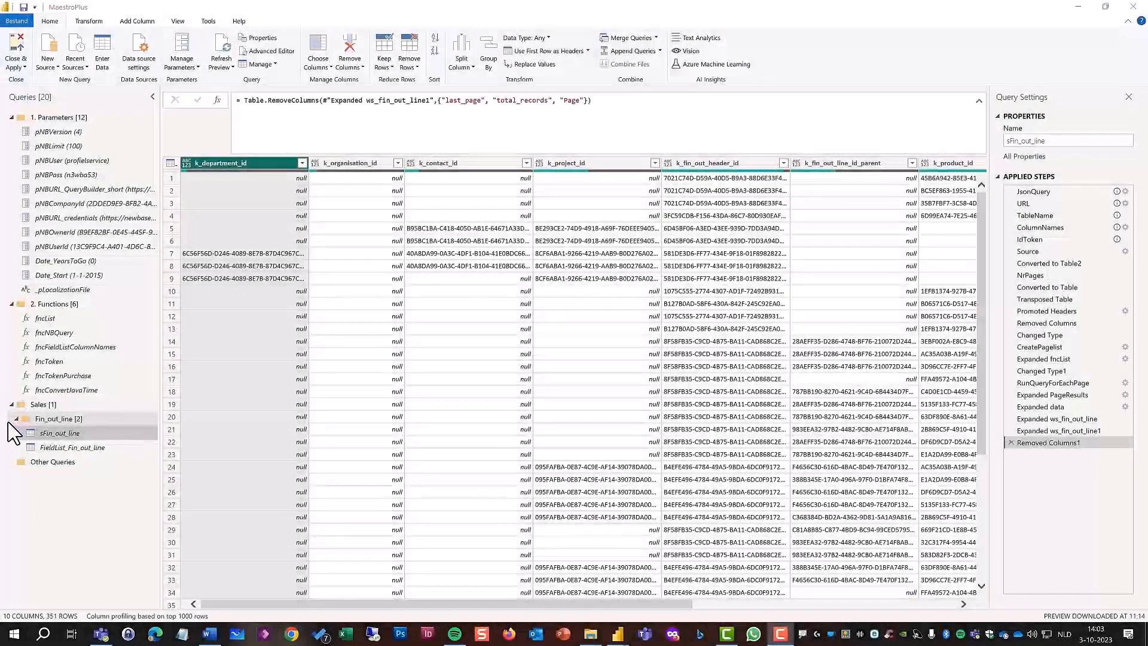
{"action": "left_click_drag", "start_coordinate": [8, 424], "coordinate": [81, 442]}
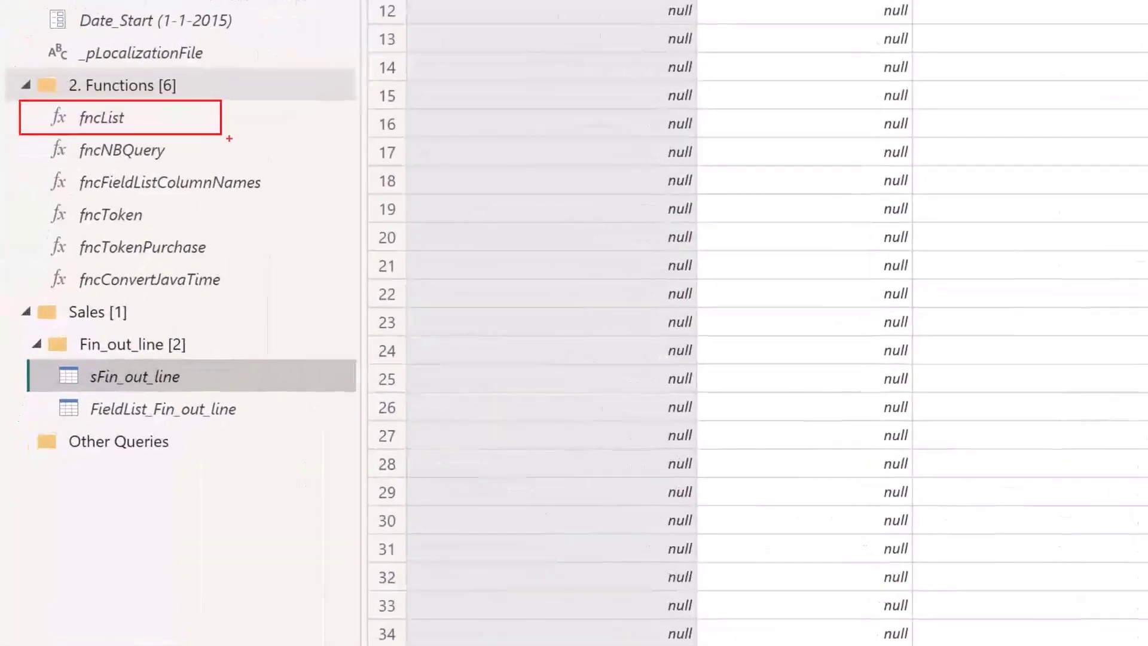
{"action": "key", "text": "Escape"}
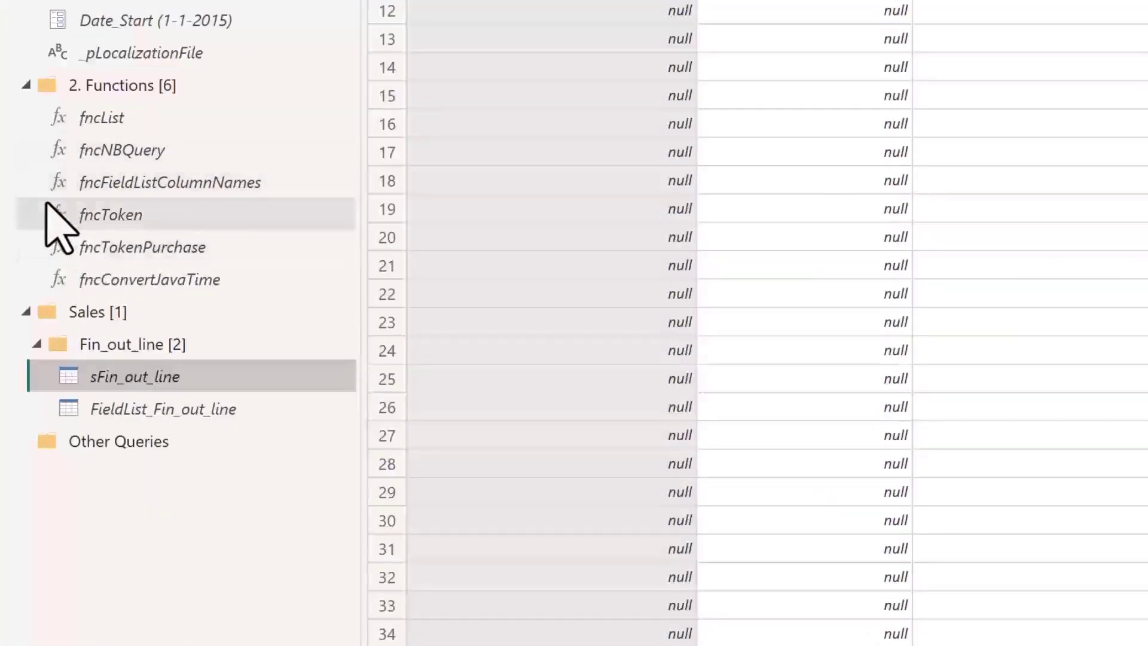
{"action": "key", "text": "ctrl+2"}
{"action": "mouse_move", "coordinate": [26, 159]}
{"action": "left_mouse_down"}
{"action": "mouse_move", "coordinate": [174, 191]}
{"action": "mouse_move", "coordinate": [303, 192]}
{"action": "mouse_move", "coordinate": [301, 205]}
{"action": "left_mouse_up"}
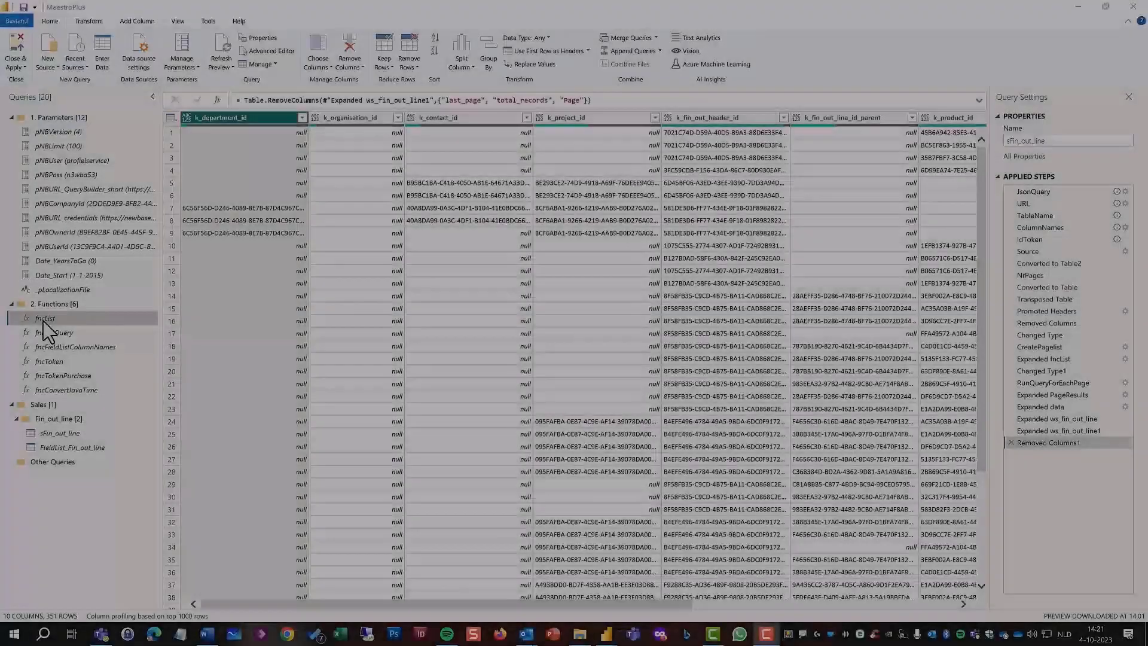
Review the M code of the fncList function in the MaestroPlus queries and invoke it with 4 as the Upper parameter.
{"action": "right_click", "coordinate": [43, 319]}
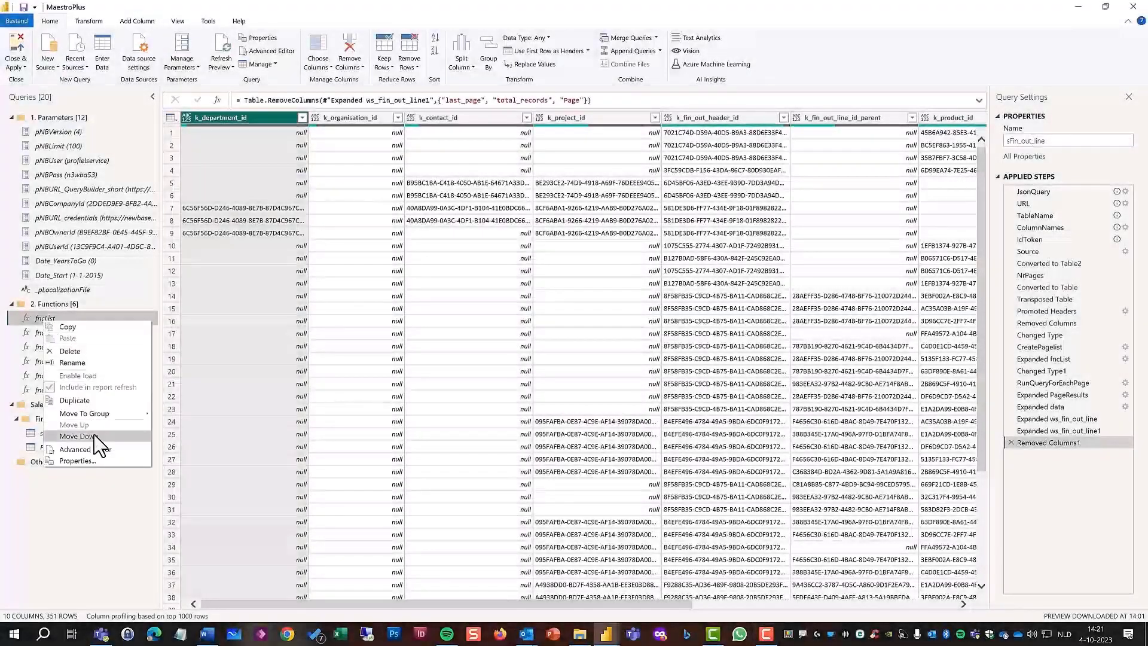
{"action": "left_click", "coordinate": [94, 450]}
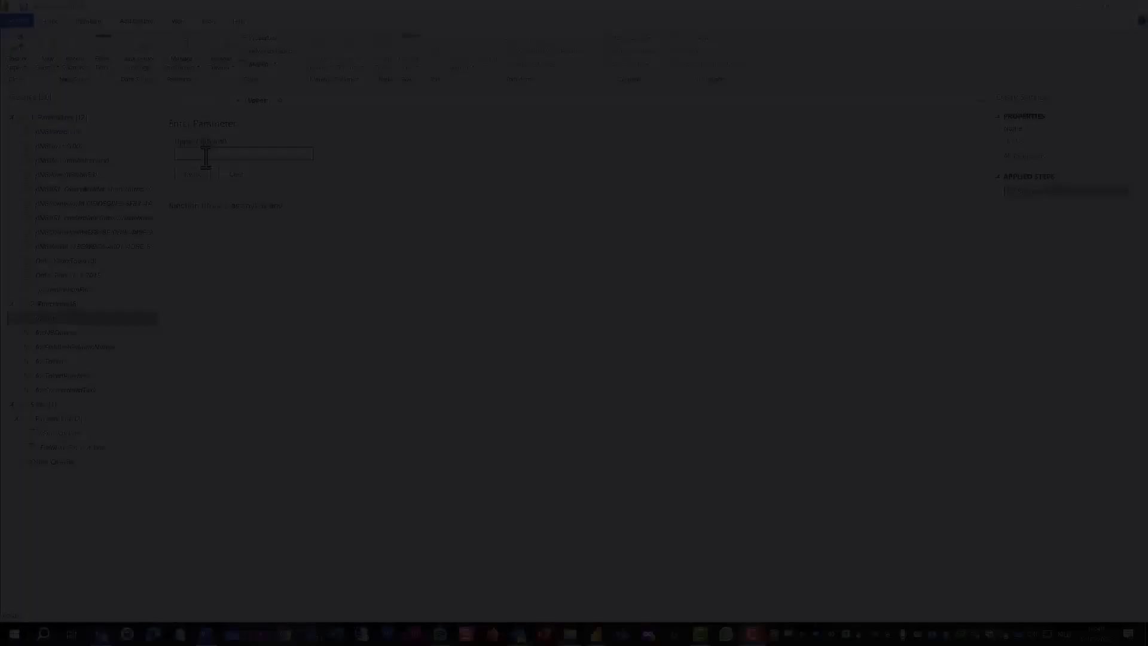
{"action": "type", "text": "4"}
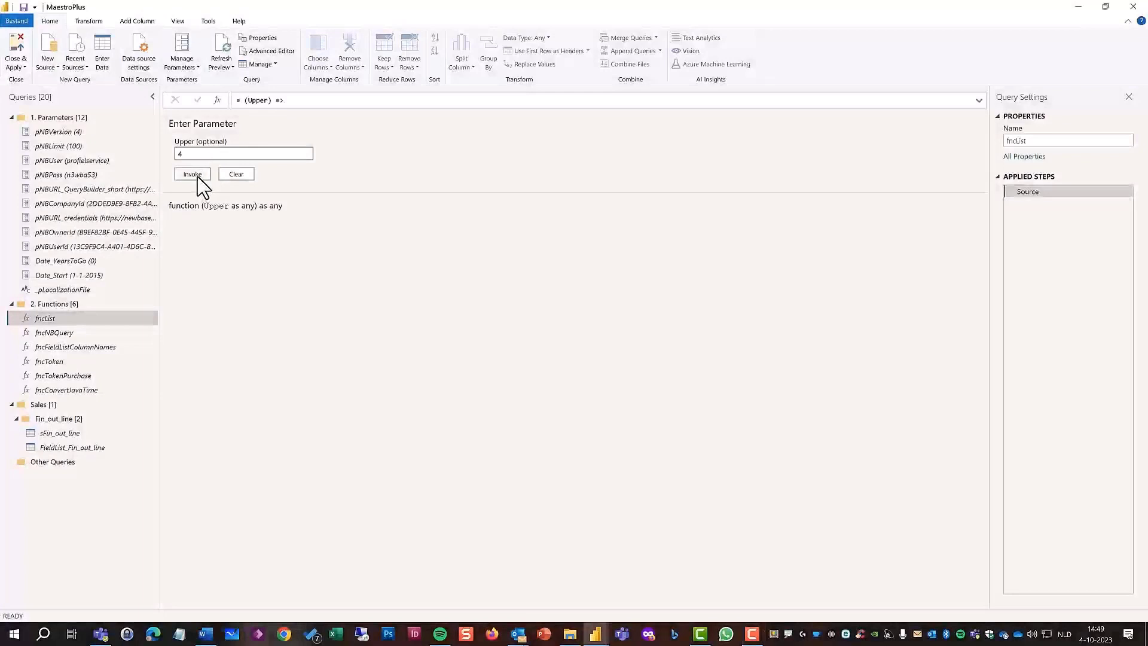
{"action": "left_click", "coordinate": [193, 175]}
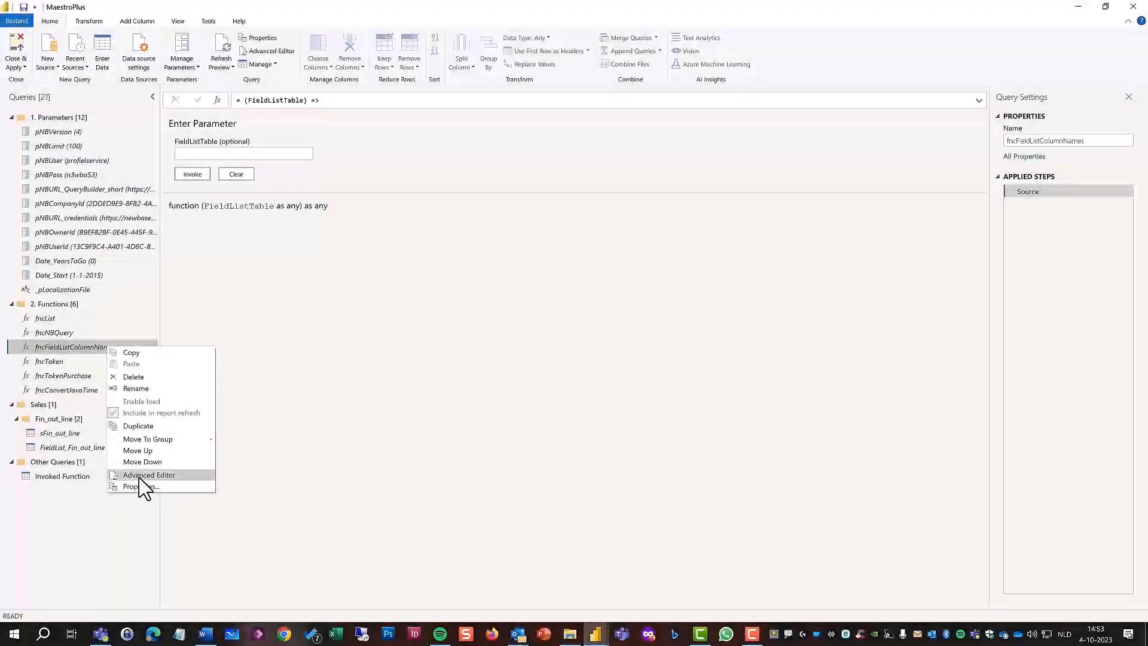
Review the M code of the fncFieldListColumnNames function in the Advanced Editor and close it.
{"action": "left_click", "coordinate": [141, 477]}
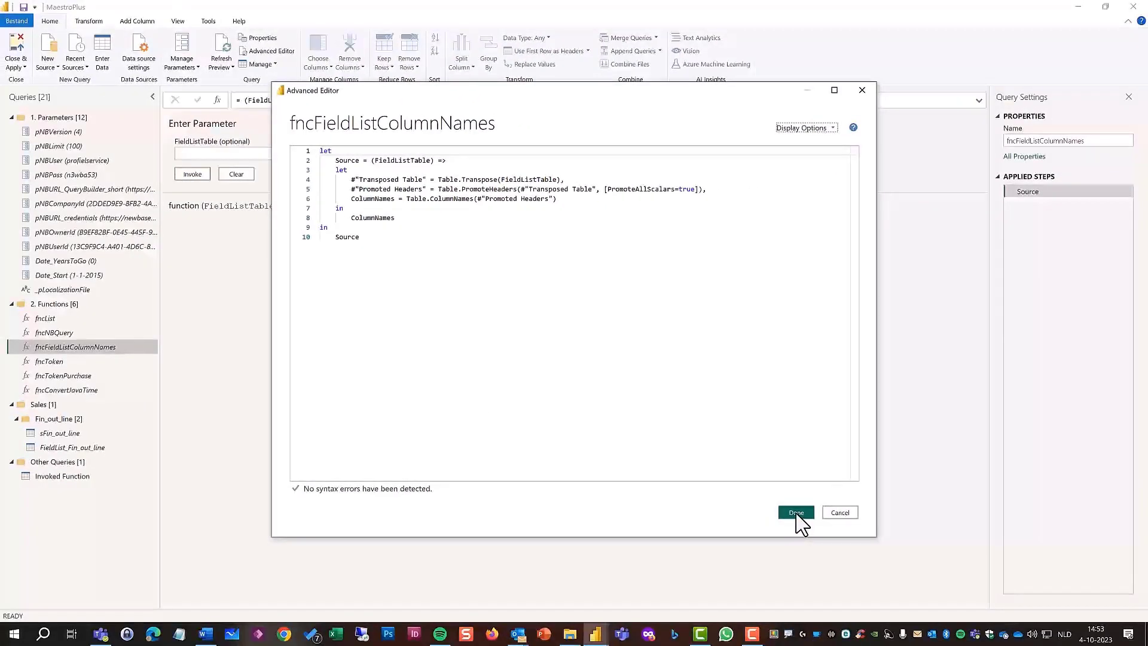
{"action": "left_click", "coordinate": [796, 512]}
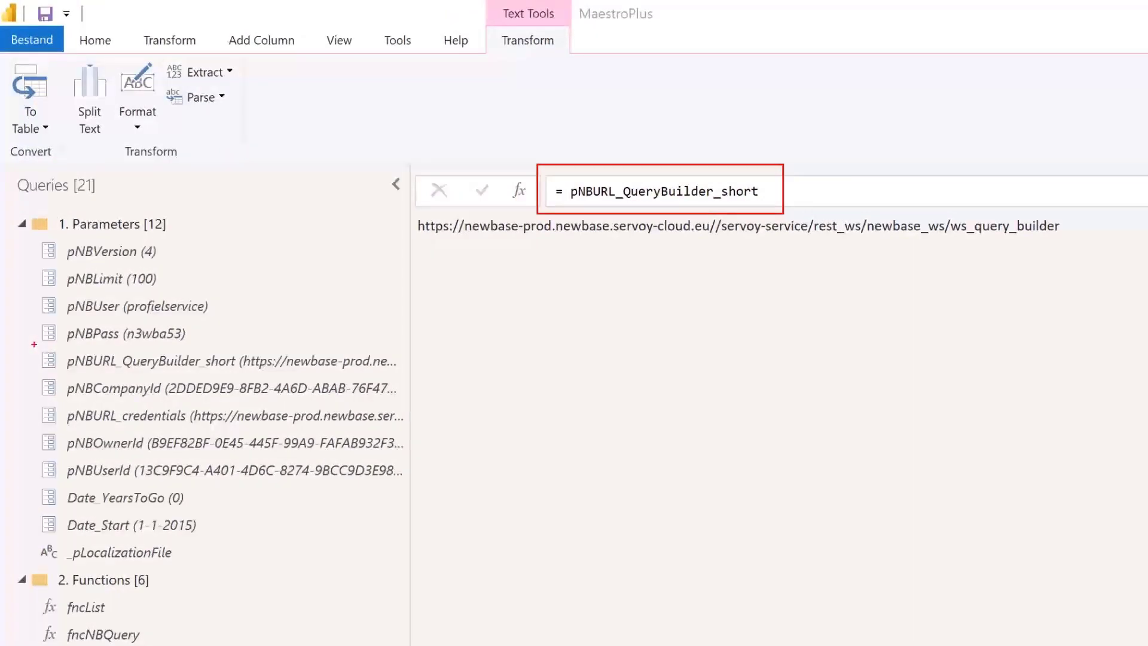
{"action": "left_click_drag", "start_coordinate": [34, 344], "coordinate": [399, 381]}
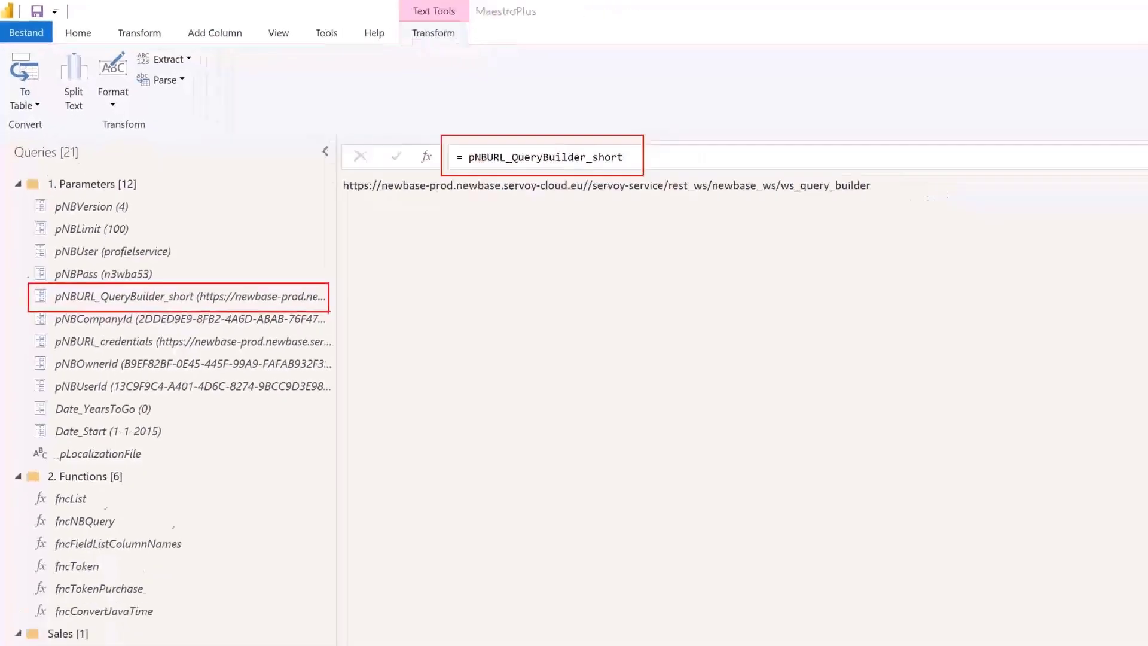
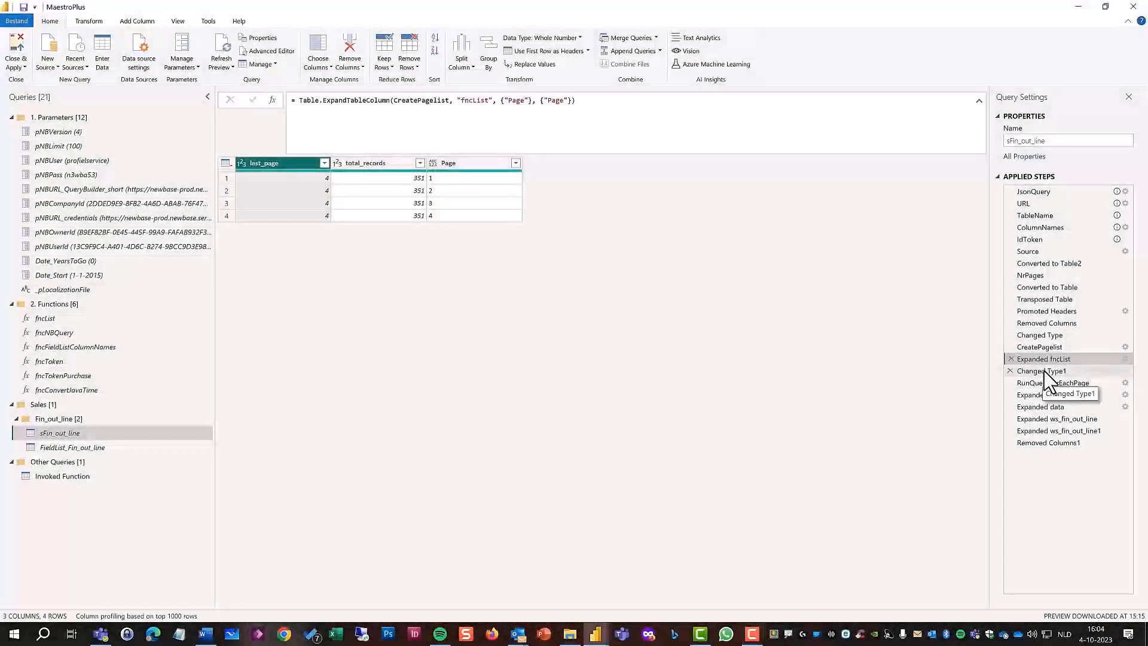
Examine the Changed Type1 and RunQueryForEachPage steps of sFin_out_line, reading the full Web.Contents formula including its page parameter.
{"action": "left_click", "coordinate": [1043, 370]}
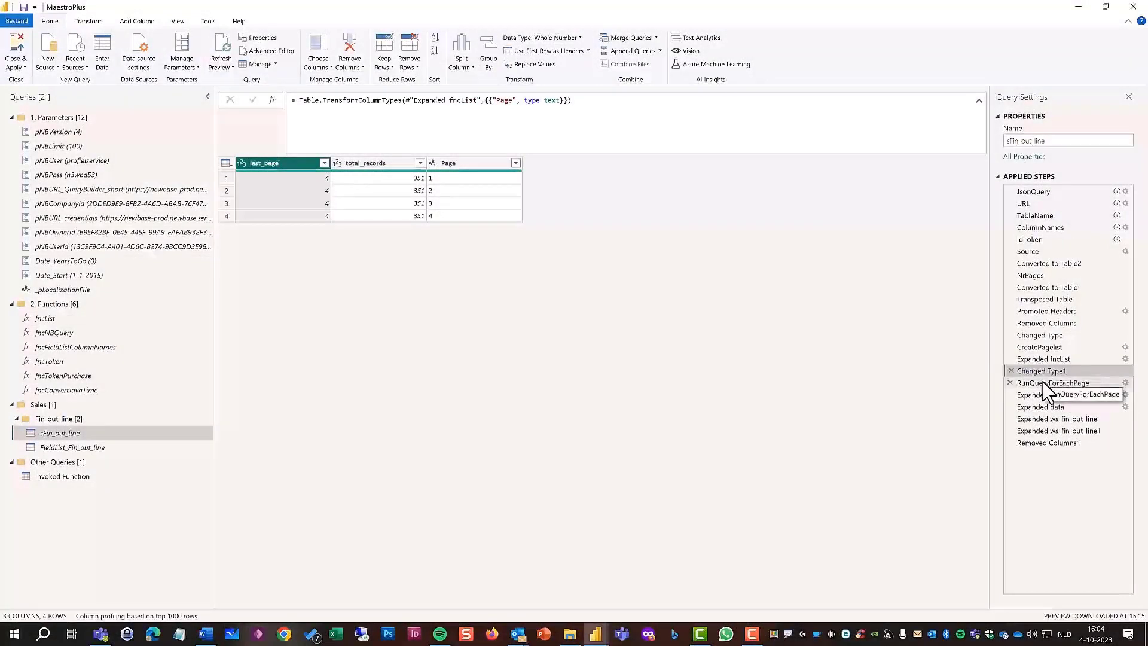
{"action": "left_click", "coordinate": [1042, 382]}
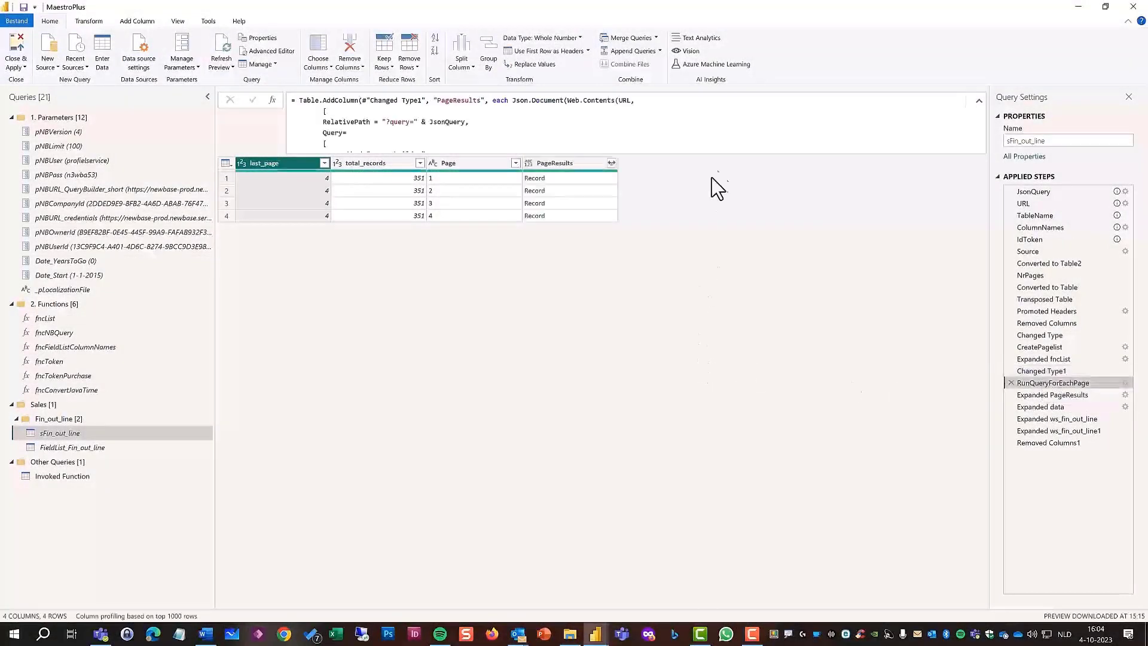
{"action": "scroll", "coordinate": [719, 125], "scroll_direction": "down", "scroll_amount": 3}
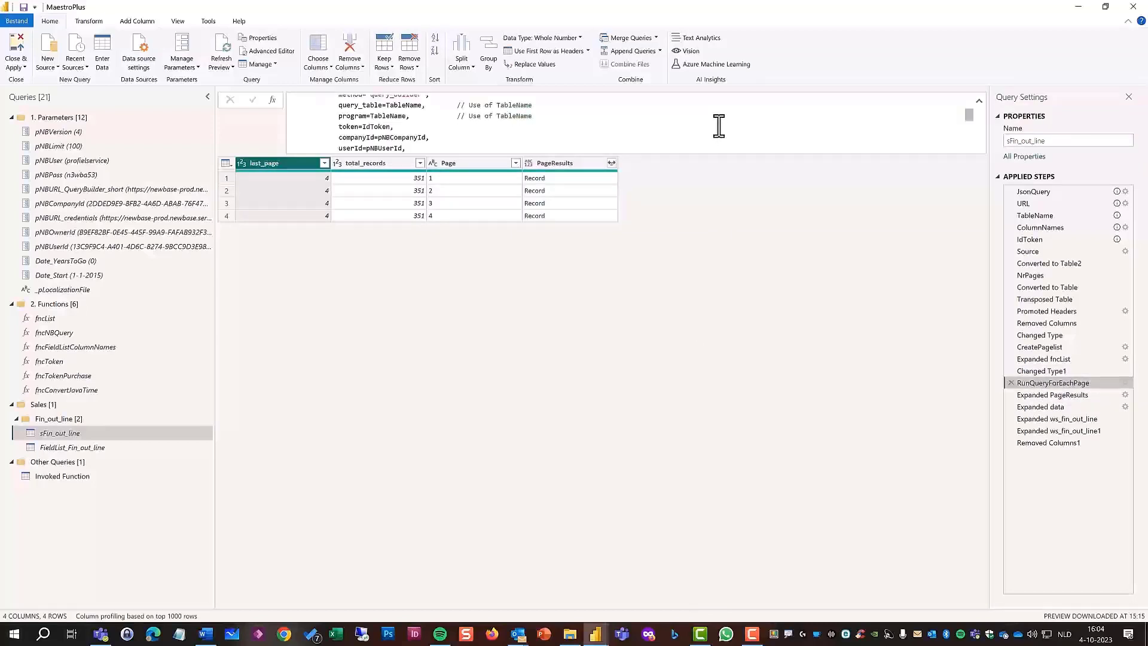
{"action": "scroll", "coordinate": [718, 125], "scroll_direction": "down", "scroll_amount": 1}
{"action": "scroll", "coordinate": [719, 126], "scroll_direction": "down", "scroll_amount": 1}
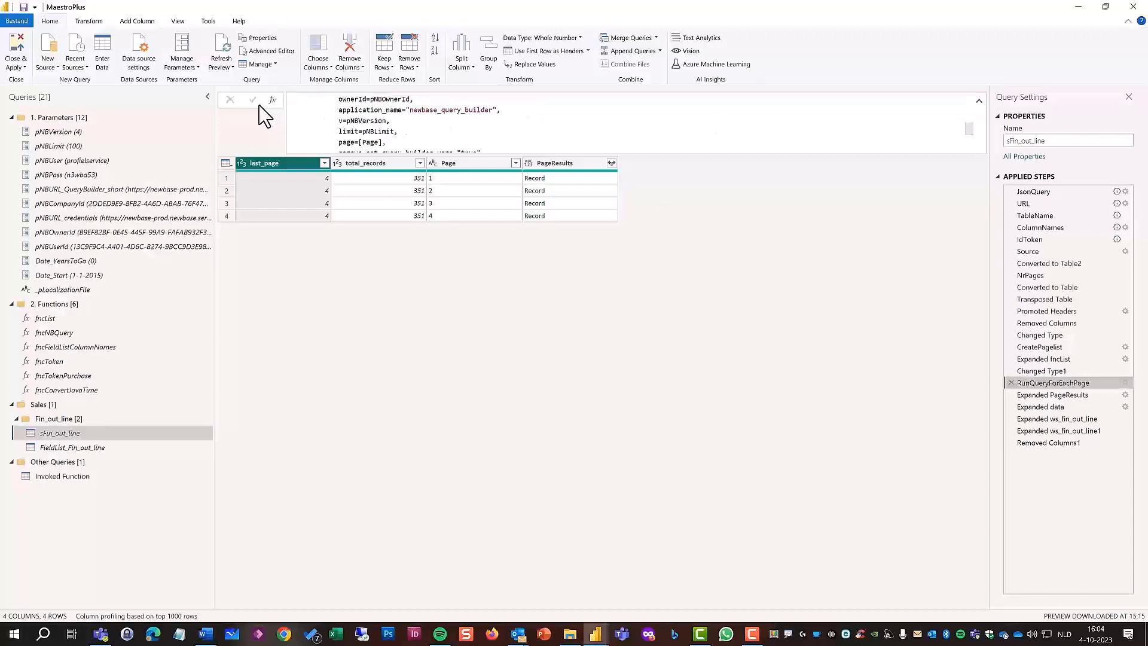
{"action": "left_click_drag", "start_coordinate": [326, 133], "coordinate": [392, 152]}
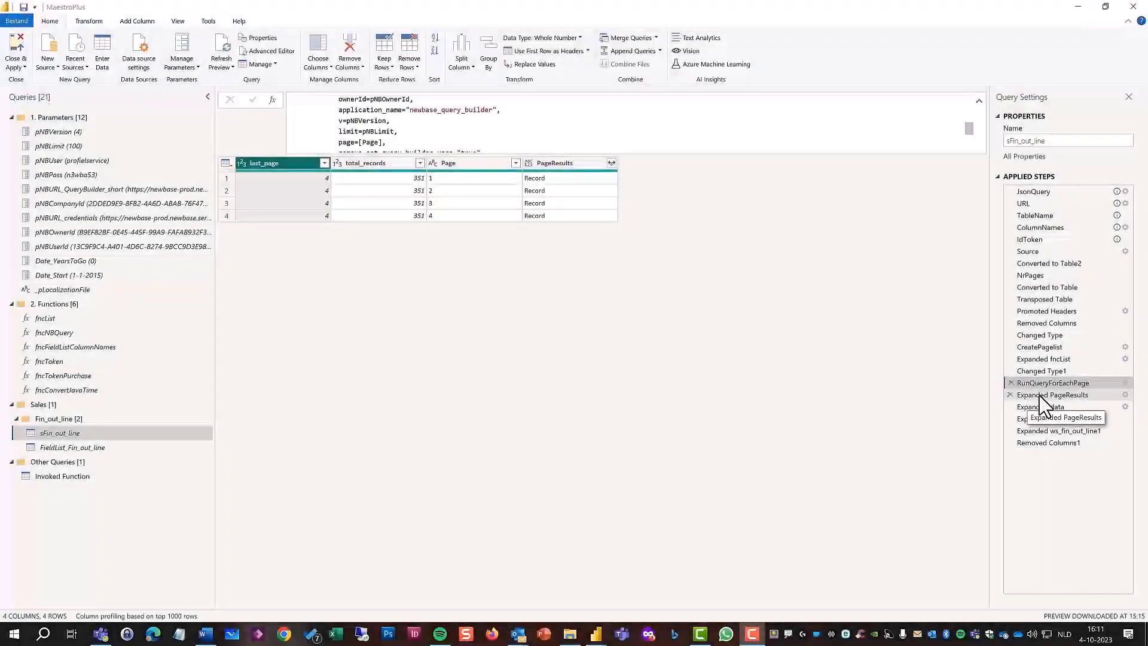
Review the remaining applied steps of sFin_out_line from Expanded PageResults through Removed Columns1, including the ColumnNames-based record expansion.
{"action": "left_click", "coordinate": [1040, 396]}
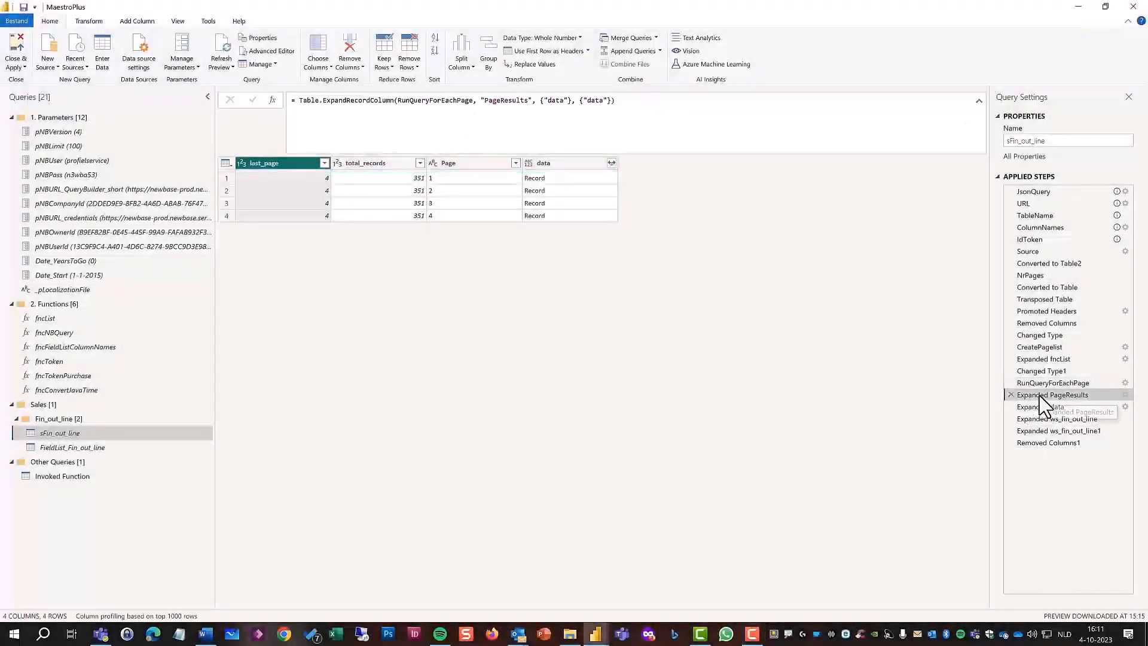
{"action": "left_click", "coordinate": [1043, 406]}
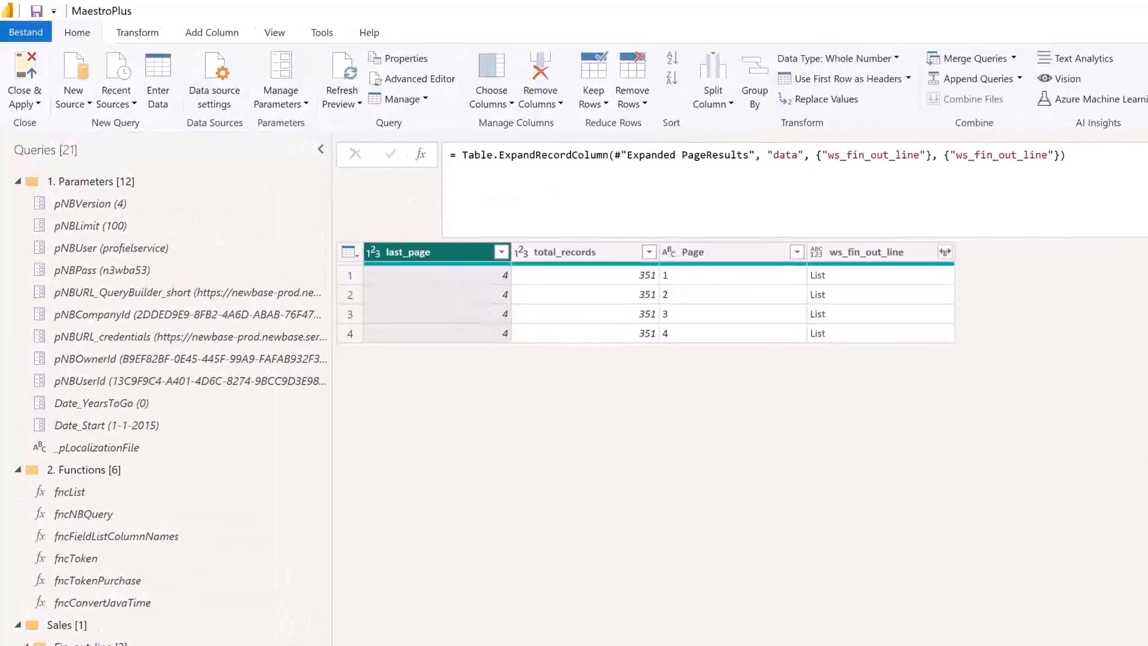
{"action": "key", "text": "Down"}
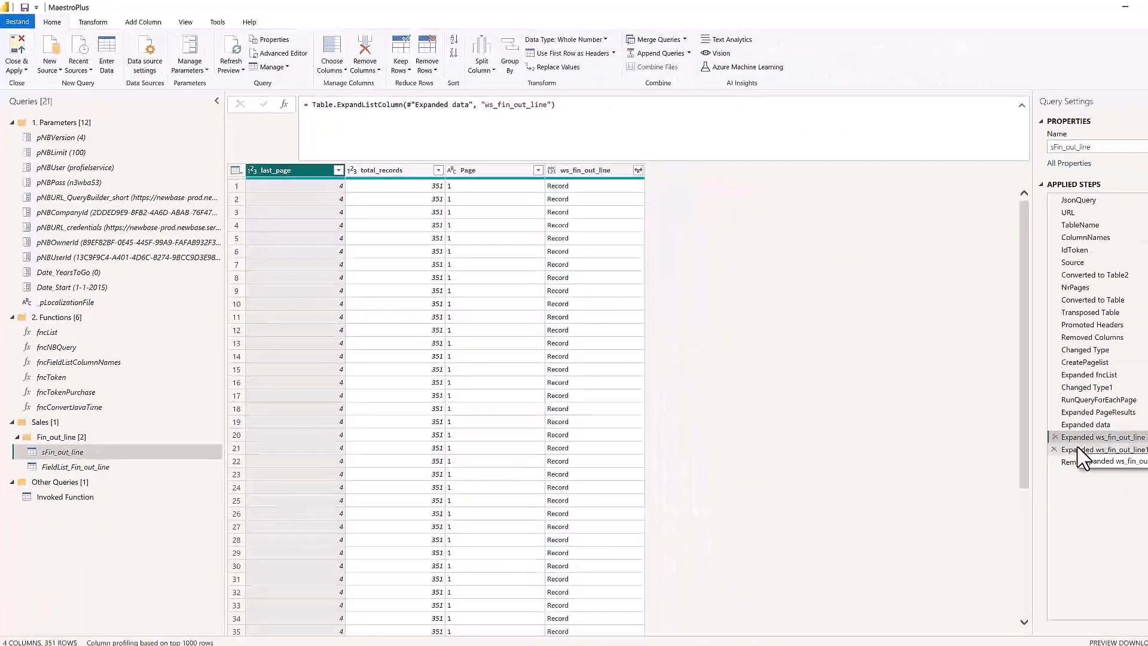
{"action": "left_click", "coordinate": [1039, 432]}
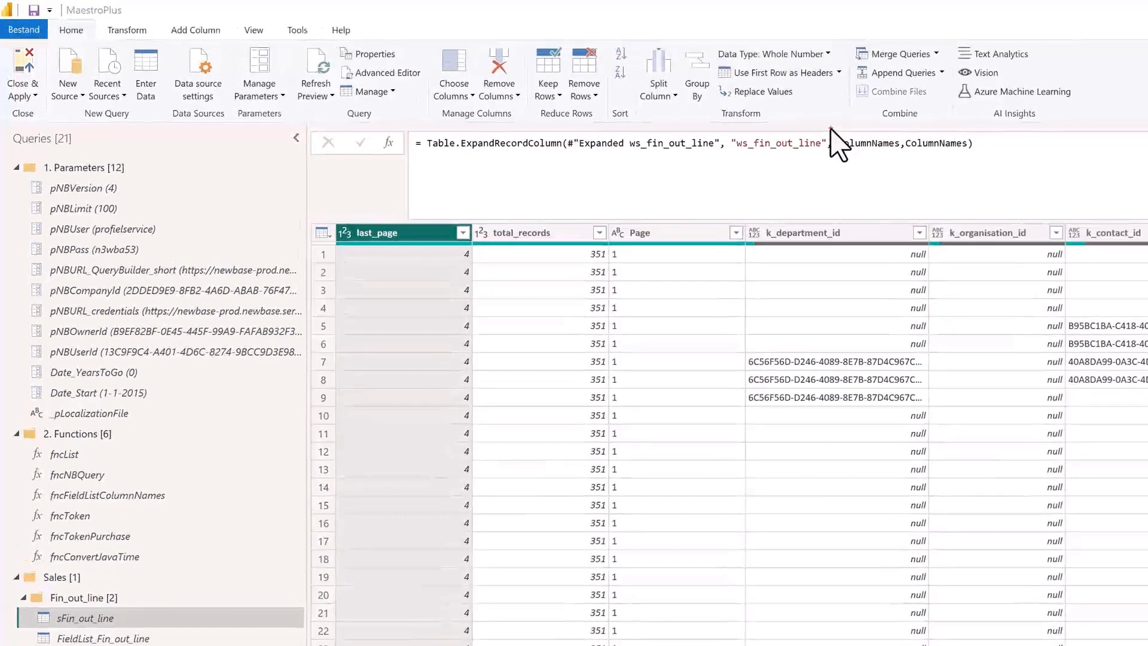
{"action": "left_click_drag", "start_coordinate": [830, 128], "coordinate": [998, 162]}
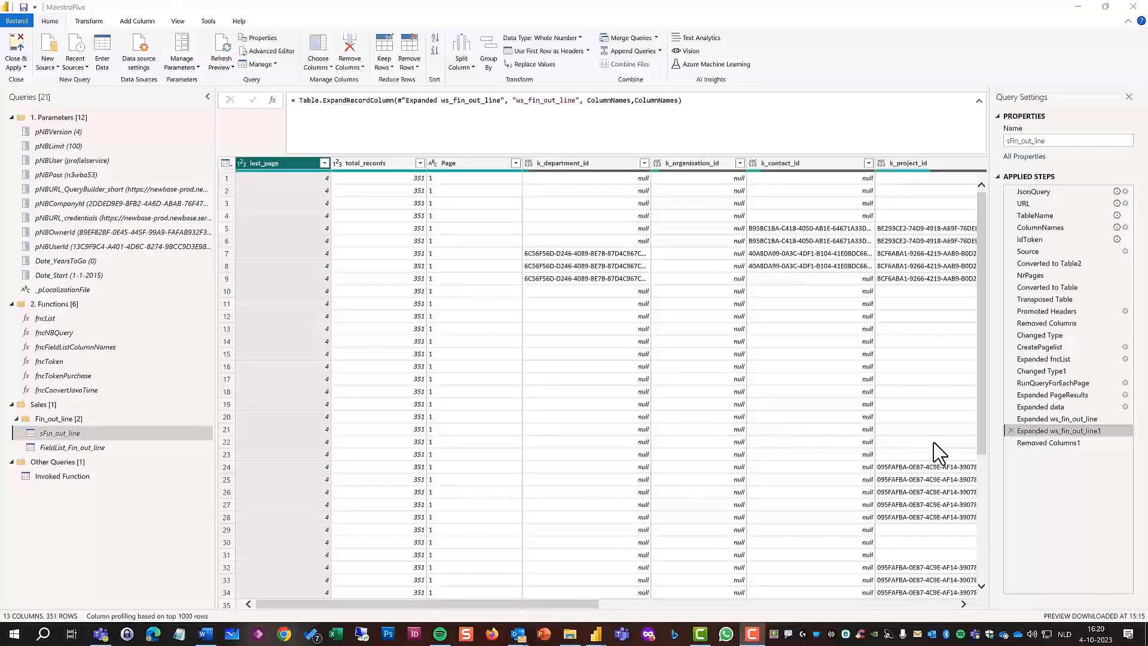
{"action": "left_click", "coordinate": [1031, 446]}
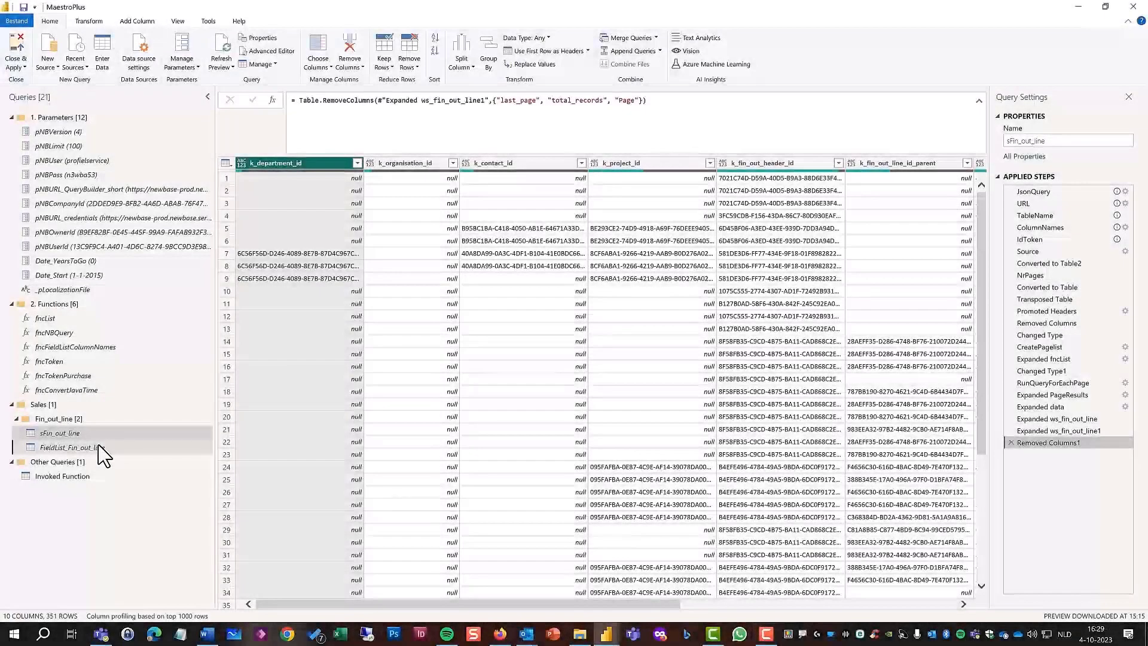
Open the sFin_out_line query in the Advanced Editor and examine its variable definitions and the RelativePath and Query options of Source.
{"action": "left_click", "coordinate": [99, 448]}
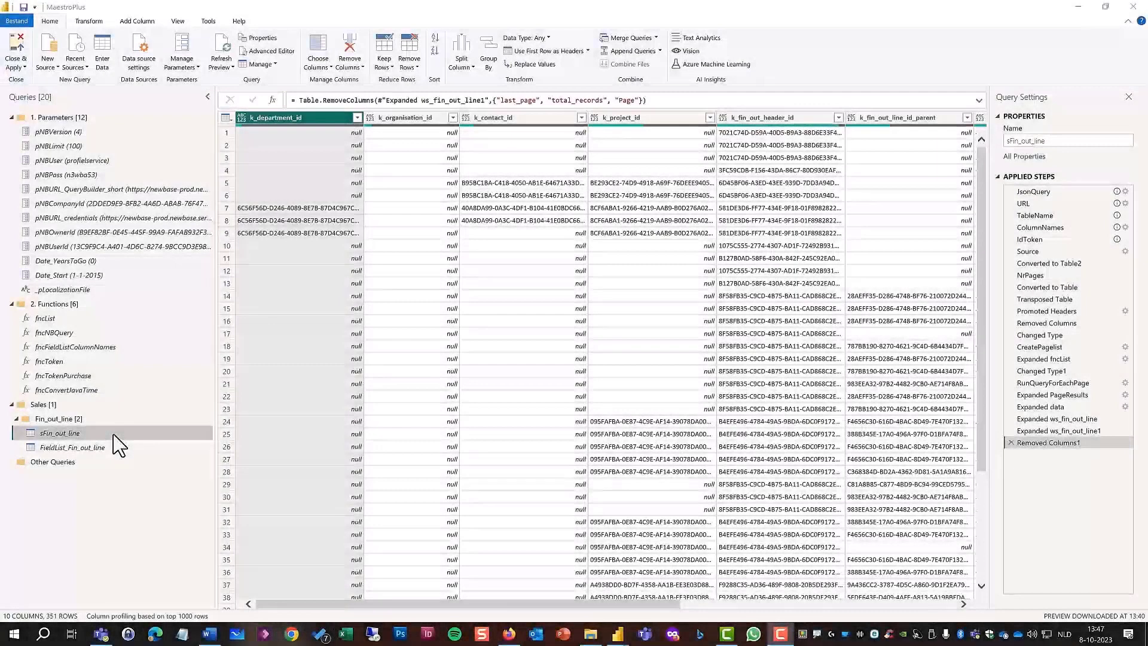
{"action": "right_click", "coordinate": [116, 435]}
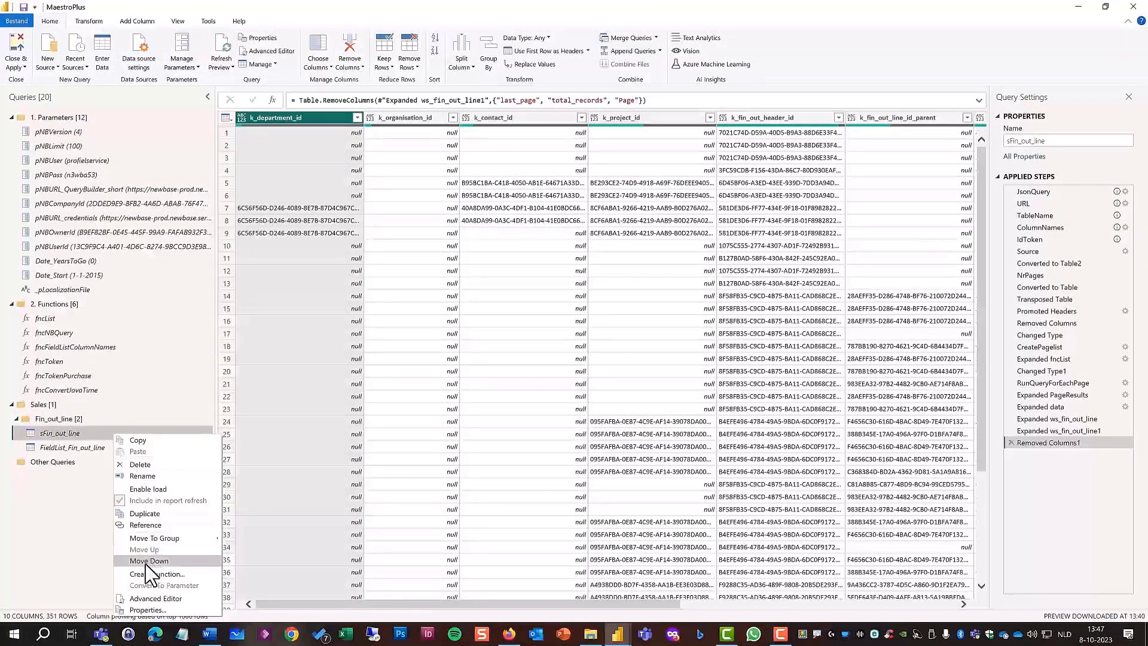
{"action": "left_click", "coordinate": [155, 598]}
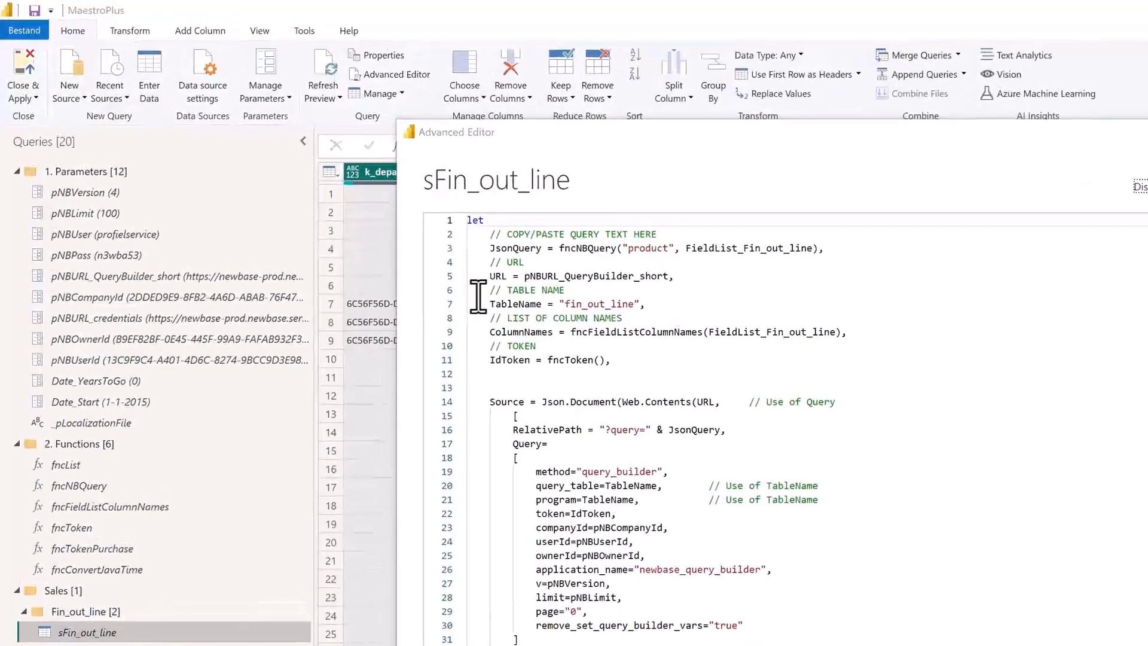
{"action": "left_click_drag", "start_coordinate": [476, 277], "coordinate": [570, 299]}
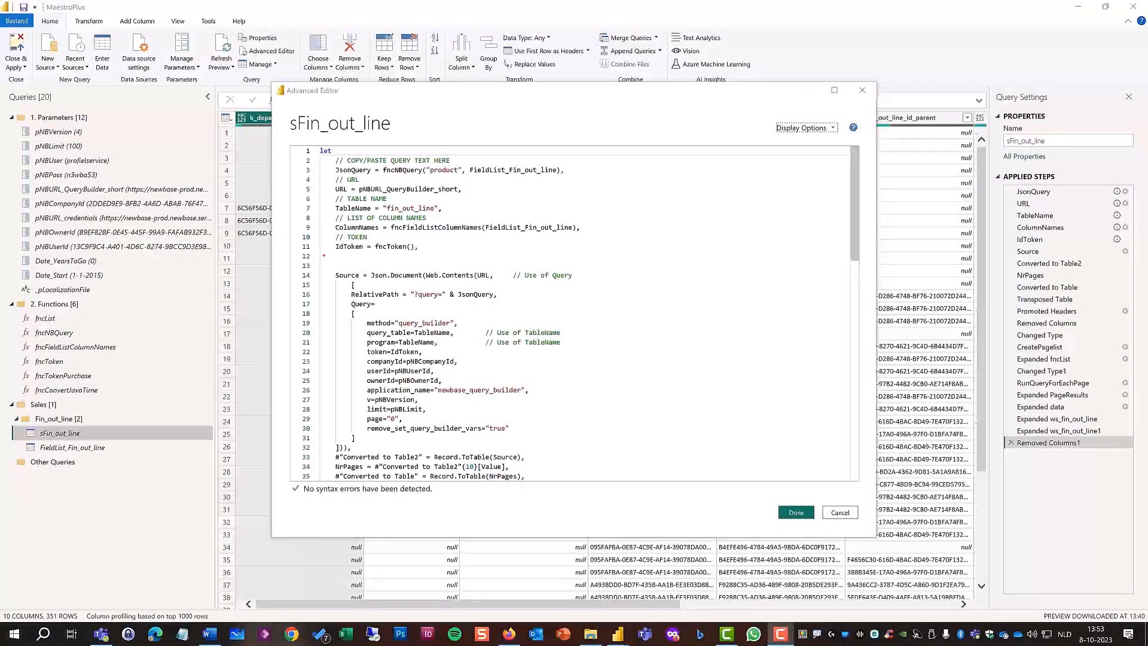
{"action": "mouse_move", "coordinate": [320, 257]}
{"action": "left_mouse_down"}
{"action": "mouse_move", "coordinate": [429, 362]}
{"action": "mouse_move", "coordinate": [603, 452]}
{"action": "left_mouse_up"}
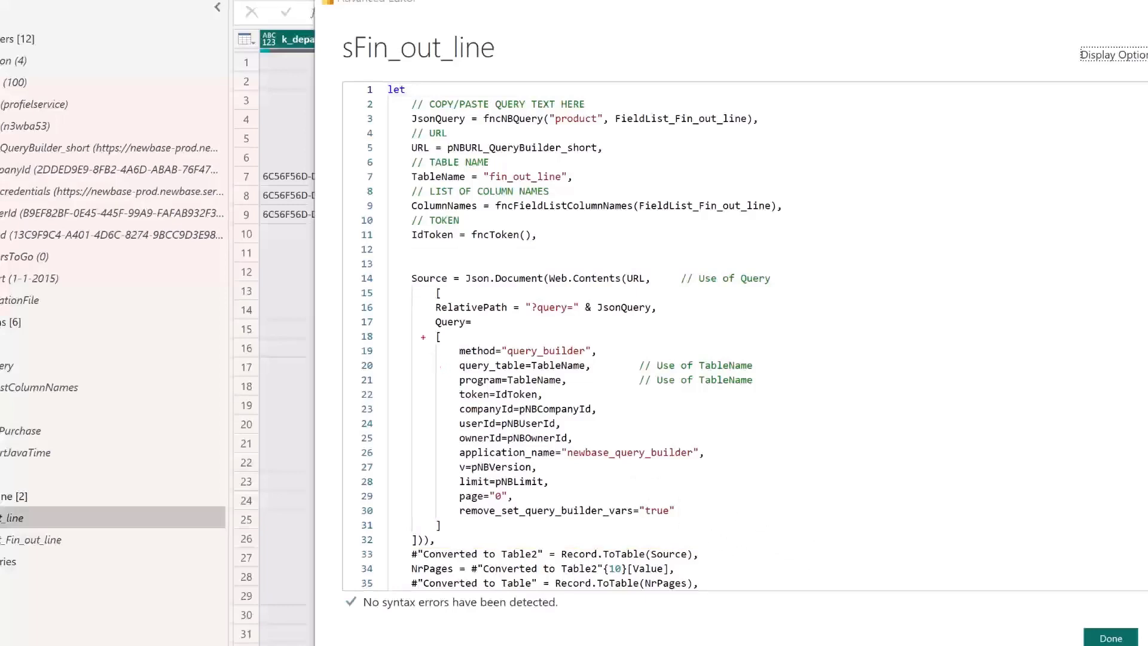
{"action": "mouse_move", "coordinate": [414, 291]}
{"action": "left_mouse_down"}
{"action": "mouse_move", "coordinate": [428, 304]}
{"action": "mouse_move", "coordinate": [657, 332]}
{"action": "mouse_move", "coordinate": [683, 324]}
{"action": "mouse_move", "coordinate": [667, 331]}
{"action": "left_mouse_up"}
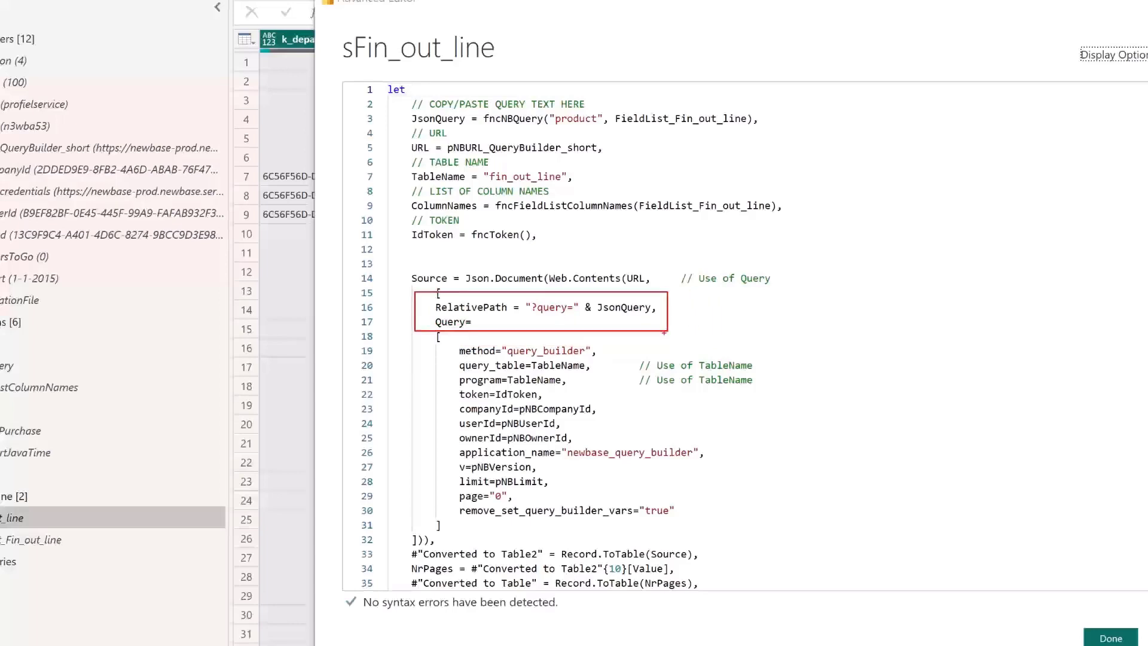
Read Example 1 of the Web.Contents documentation on Microsoft Learn in the browser, and return to the Source step of sFin_out_line's M code.
{"action": "key", "text": "Escape"}
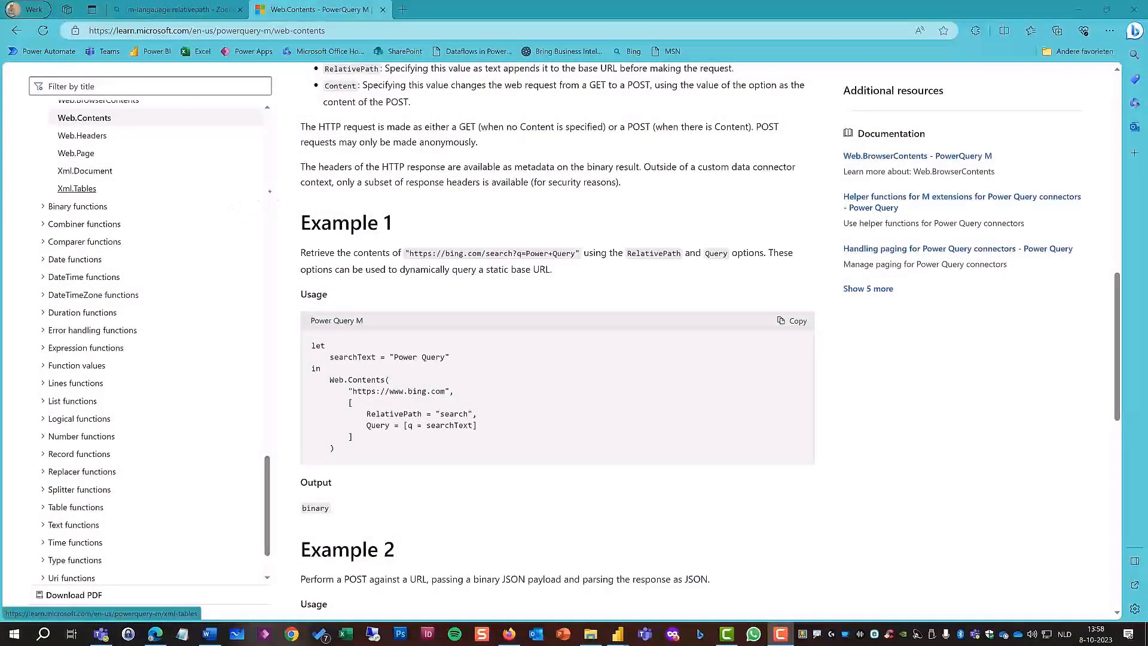
{"action": "mouse_move", "coordinate": [272, 196]}
{"action": "left_mouse_down"}
{"action": "mouse_move", "coordinate": [334, 328]}
{"action": "mouse_move", "coordinate": [519, 440]}
{"action": "mouse_move", "coordinate": [874, 514]}
{"action": "mouse_move", "coordinate": [829, 528]}
{"action": "left_mouse_up"}
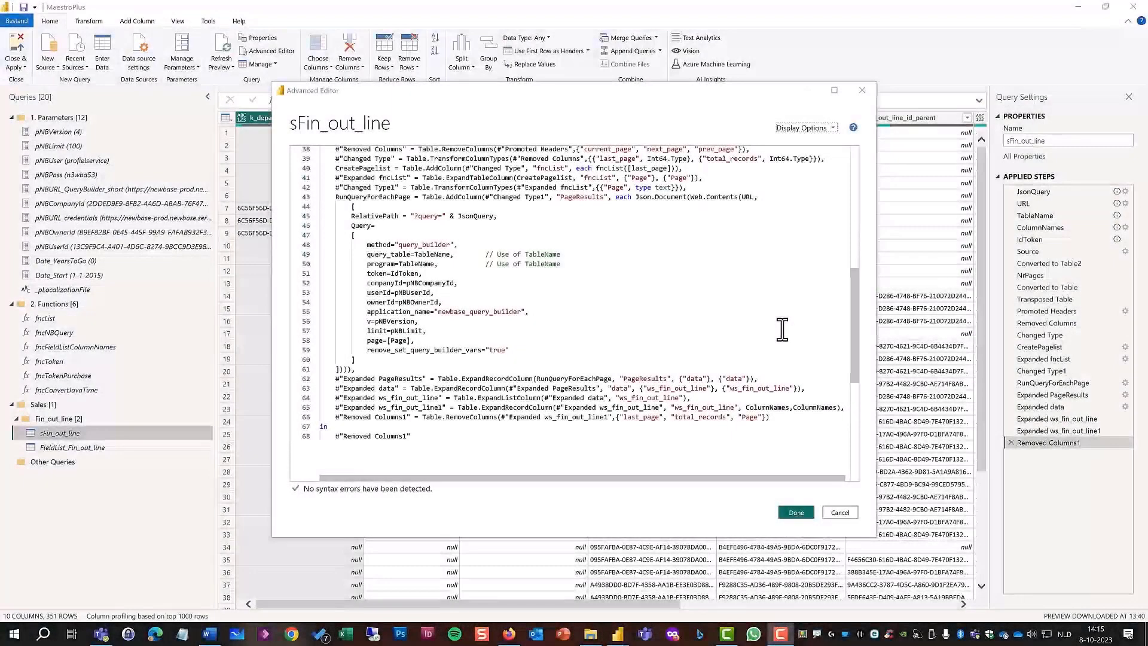
{"action": "left_click_drag", "start_coordinate": [854, 343], "coordinate": [837, 235]}
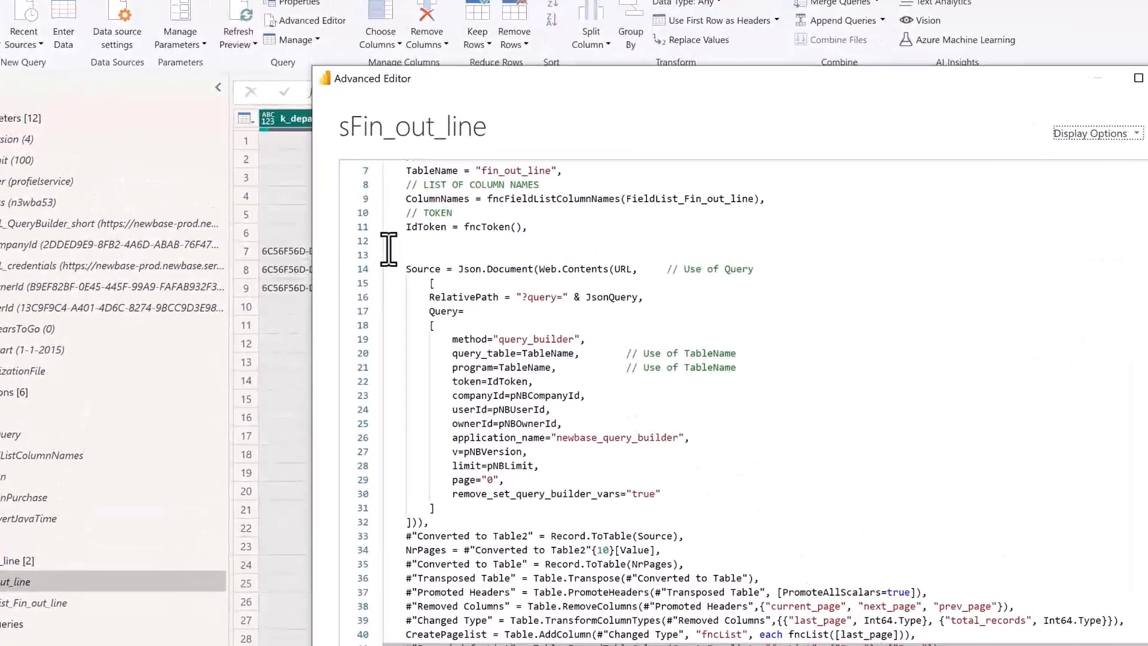
{"action": "mouse_move", "coordinate": [389, 248]}
{"action": "left_mouse_down"}
{"action": "mouse_move", "coordinate": [522, 276]}
{"action": "mouse_move", "coordinate": [760, 287]}
{"action": "left_mouse_up"}
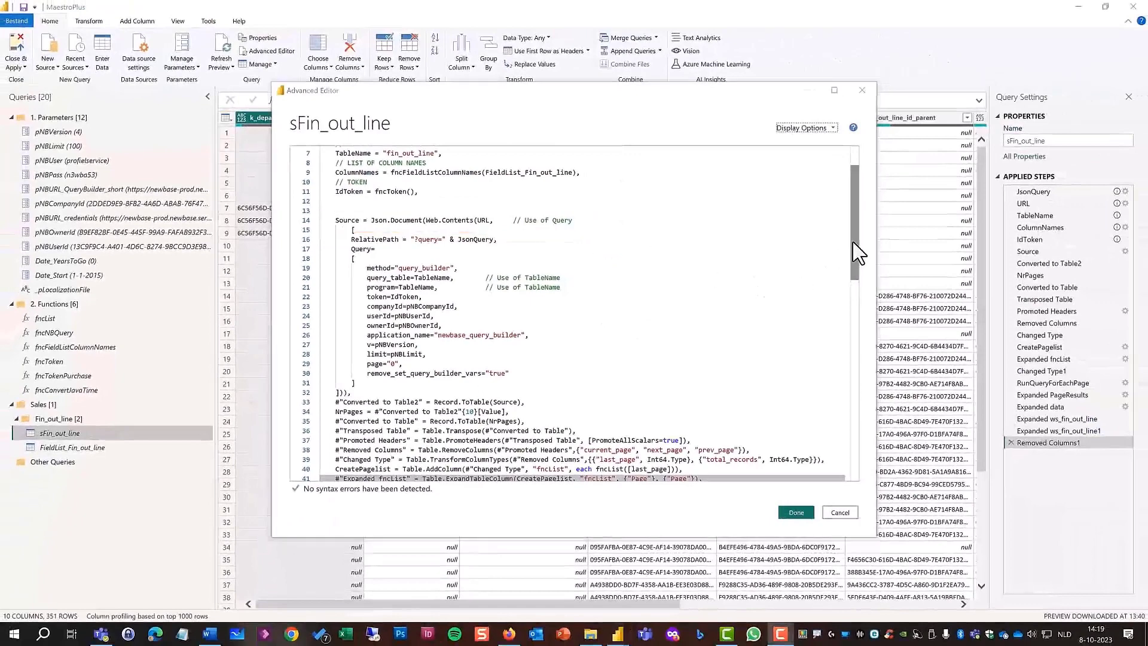
Examine the RunQueryForEachPage block in sFin_out_line's M code, focusing on its page=[Page] and limit=pNBLimit parameters.
{"action": "scroll", "coordinate": [849, 255], "scroll_direction": "down", "scroll_amount": 1}
{"action": "scroll", "coordinate": [849, 256], "scroll_direction": "down", "scroll_amount": 8}
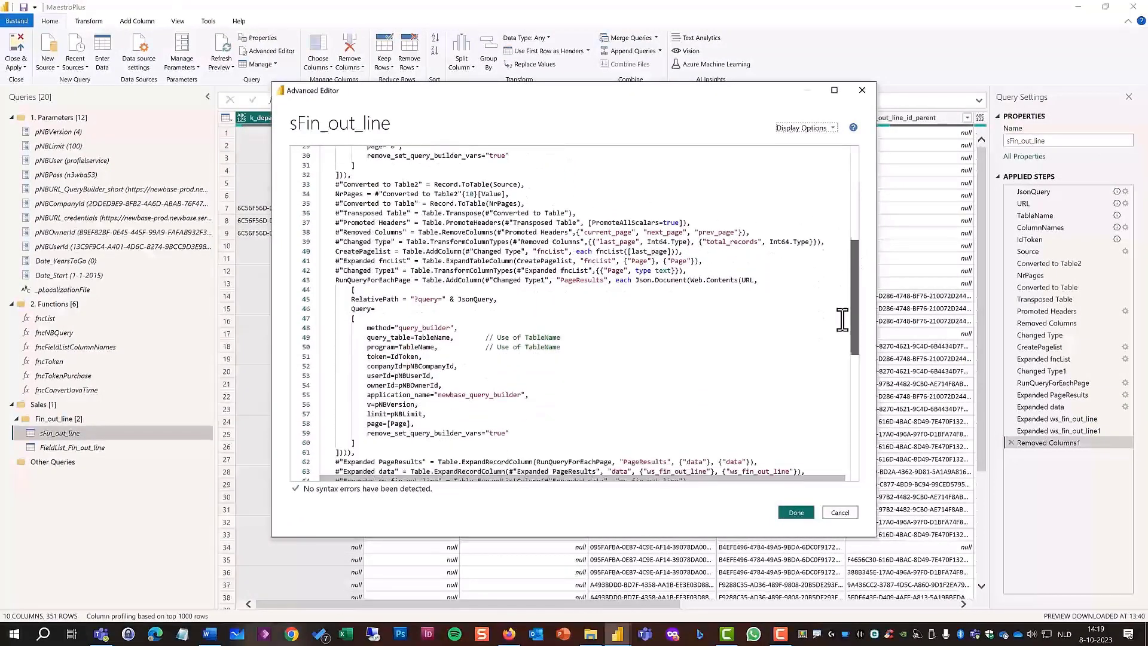
{"action": "scroll", "coordinate": [841, 331], "scroll_direction": "down", "scroll_amount": 2}
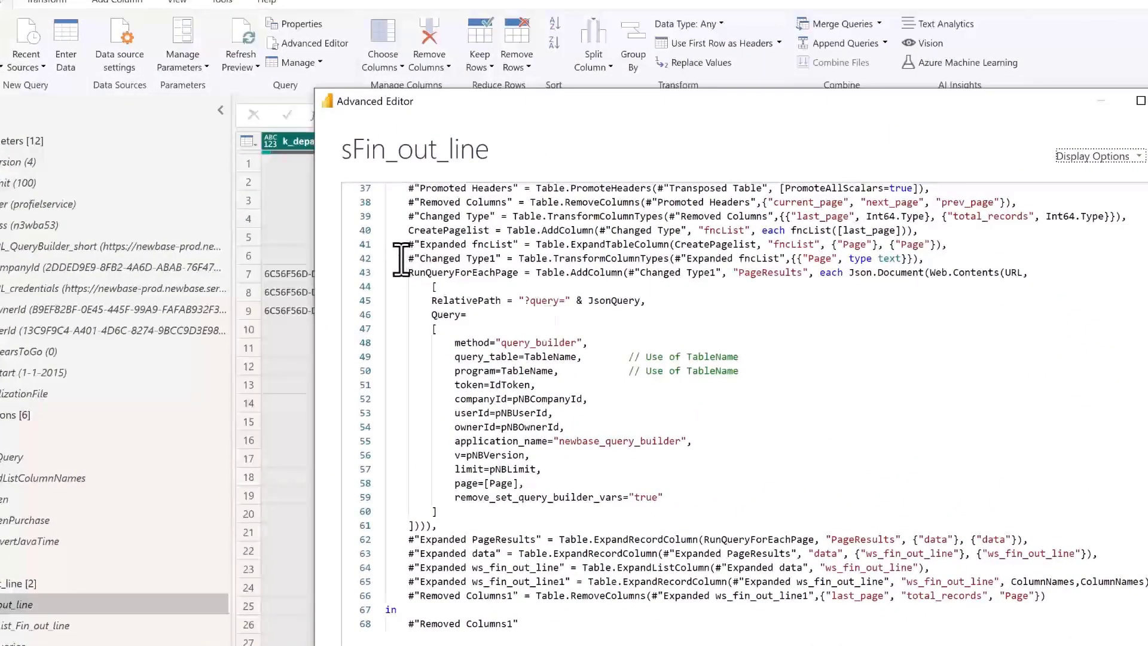
{"action": "mouse_move", "coordinate": [393, 259]}
{"action": "left_mouse_down"}
{"action": "mouse_move", "coordinate": [477, 285]}
{"action": "mouse_move", "coordinate": [615, 292]}
{"action": "mouse_move", "coordinate": [1076, 285]}
{"action": "mouse_move", "coordinate": [1062, 288]}
{"action": "left_mouse_up"}
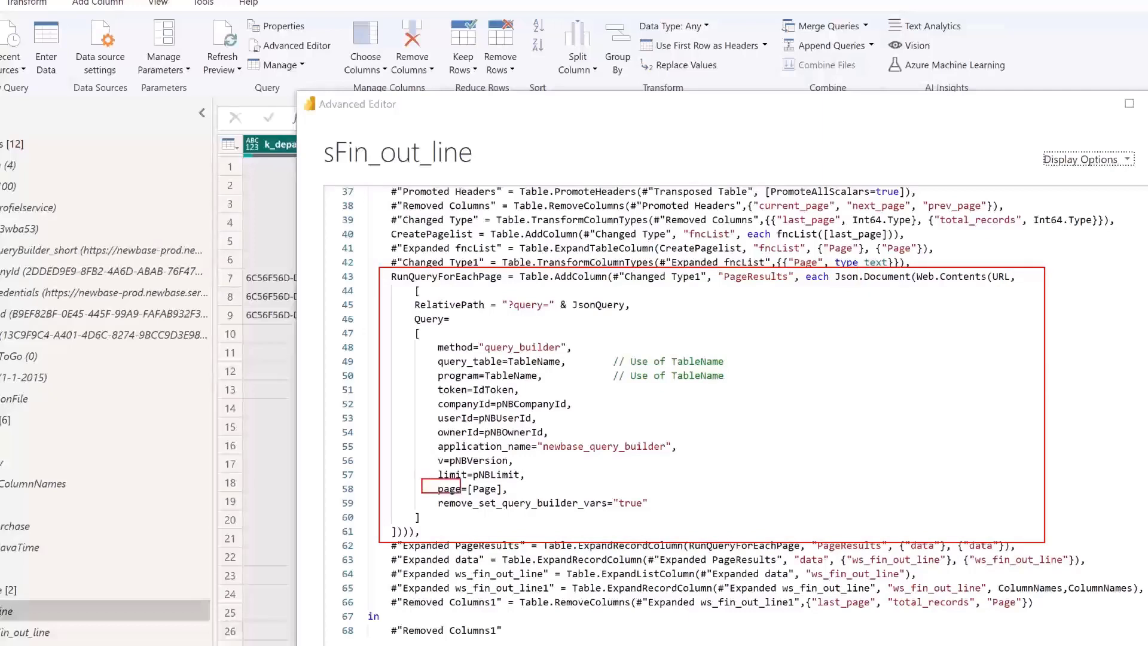
{"action": "type", "text": ","}
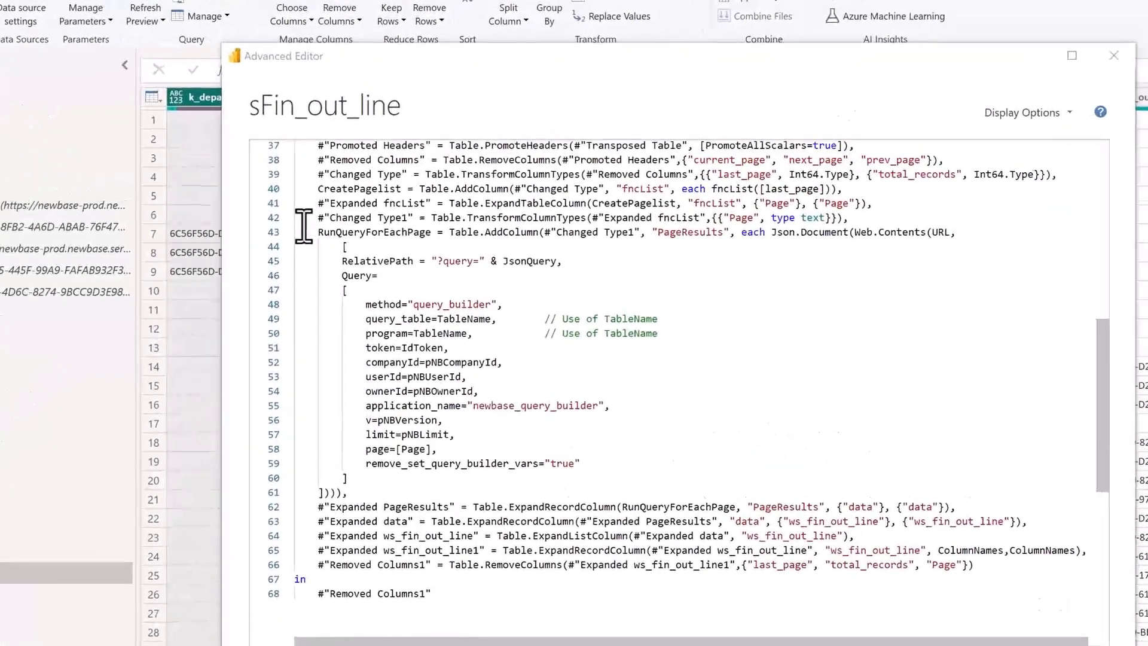
{"action": "mouse_move", "coordinate": [303, 223]}
{"action": "left_mouse_down"}
{"action": "mouse_move", "coordinate": [443, 362]}
{"action": "mouse_move", "coordinate": [586, 450]}
{"action": "mouse_move", "coordinate": [734, 508]}
{"action": "mouse_move", "coordinate": [992, 500]}
{"action": "left_mouse_up"}
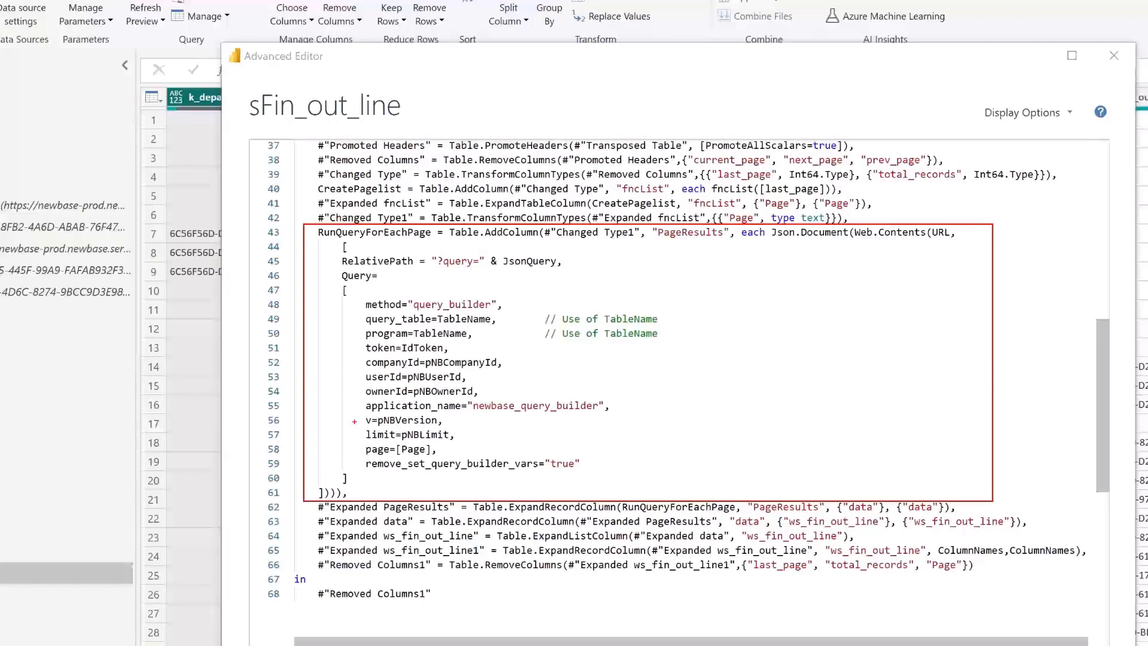
{"action": "left_click_drag", "start_coordinate": [354, 421], "coordinate": [466, 446]}
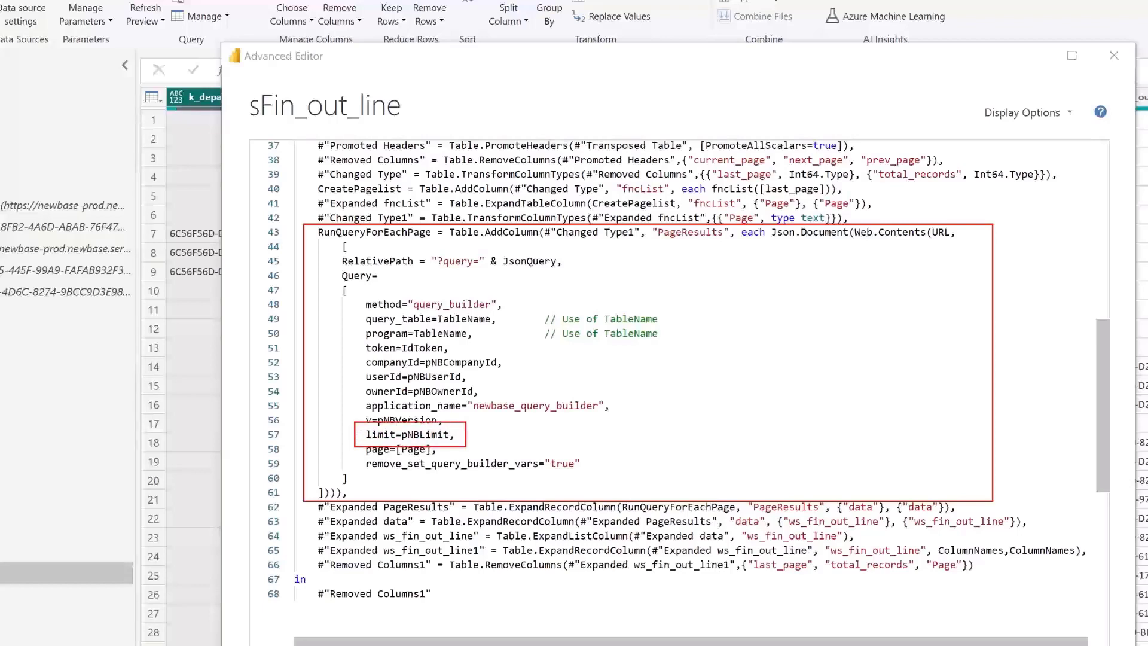